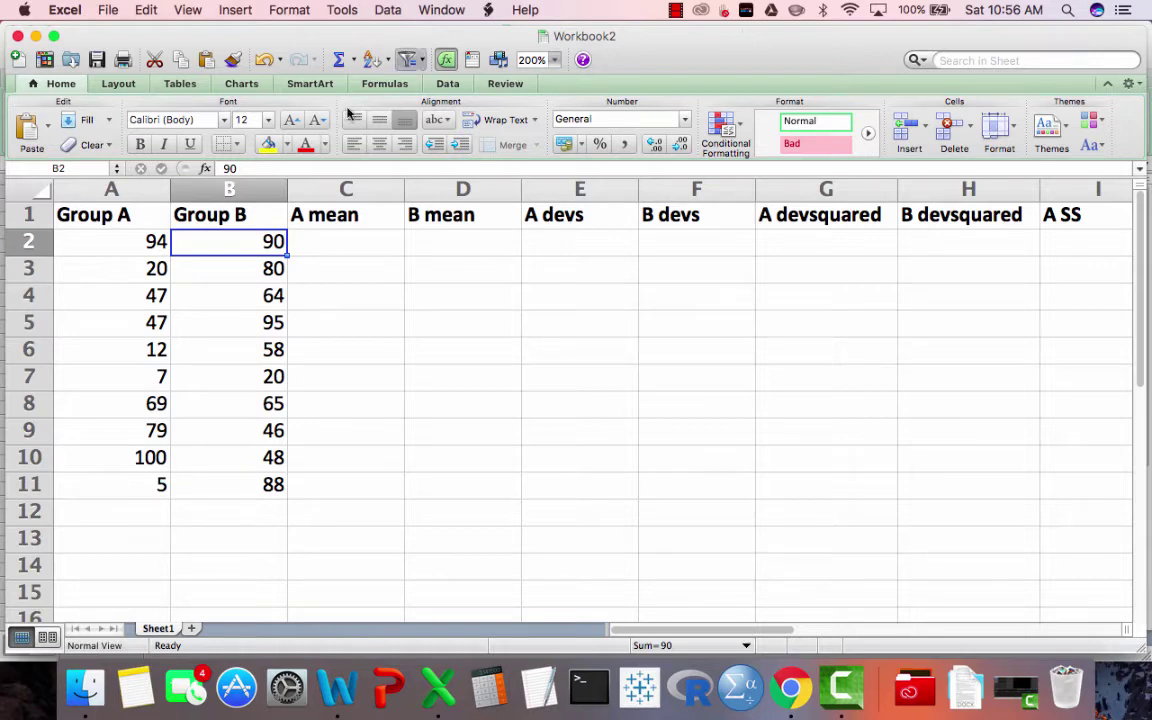
Step: Examine the Group A and Group B score columns and the empty A mean column
{"action": "left_click", "coordinate": [330, 243]}
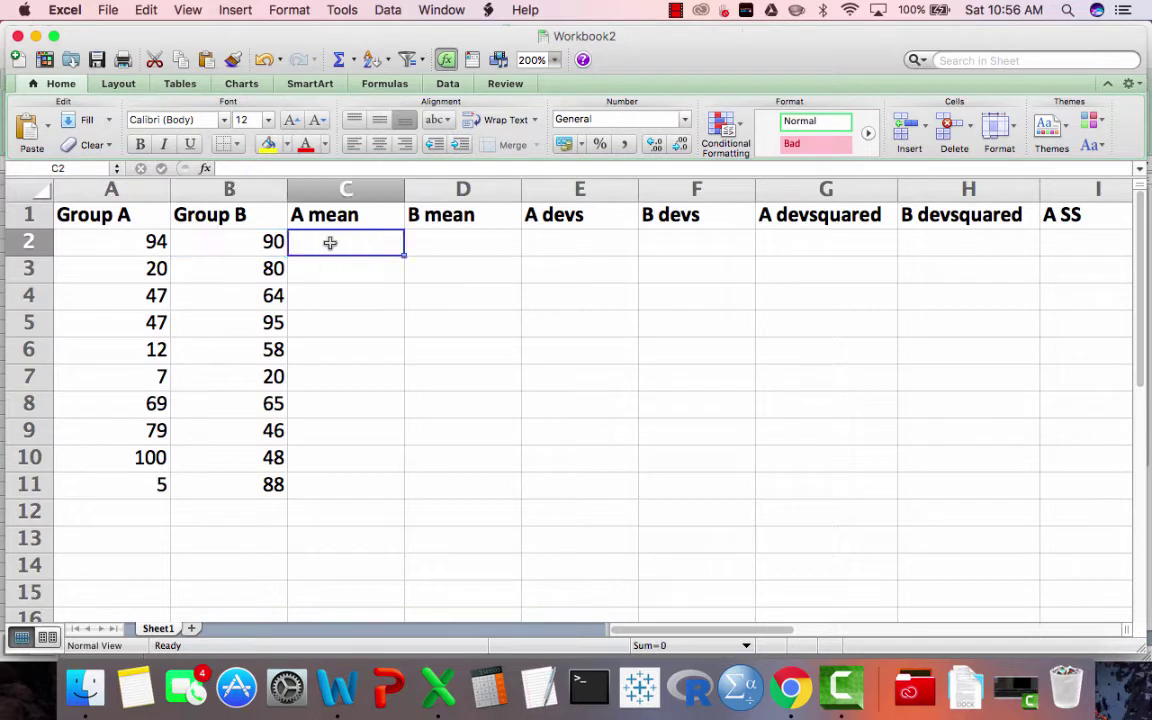
{"action": "left_click", "coordinate": [329, 218]}
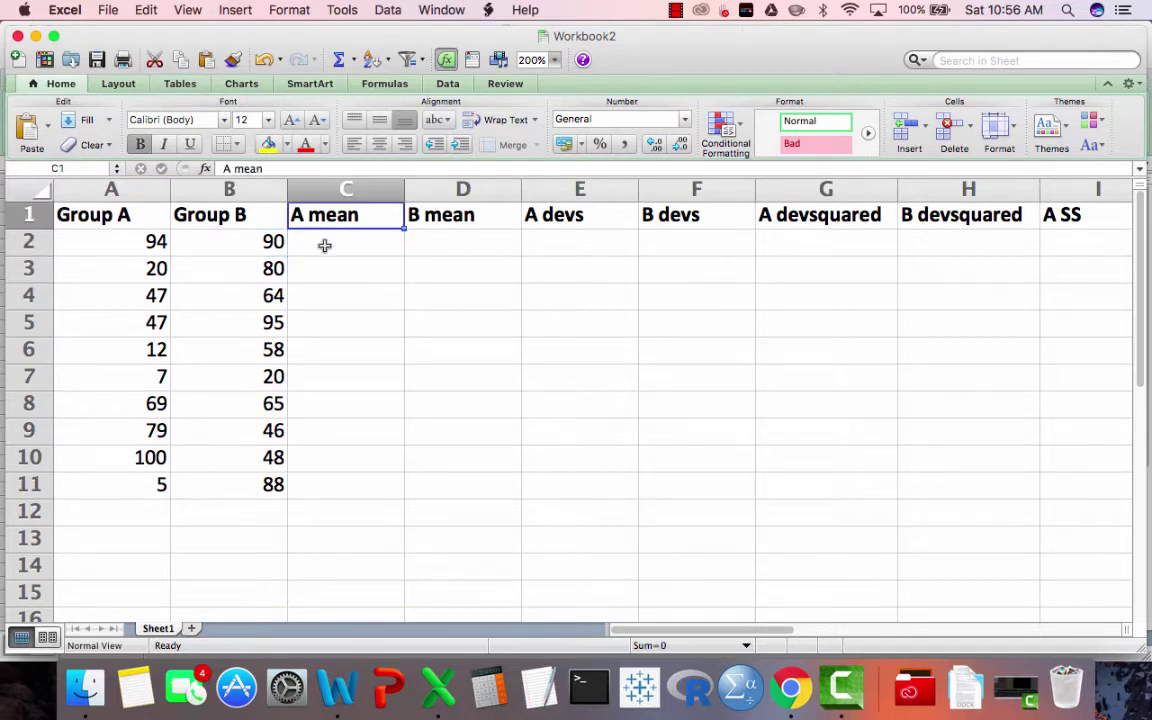
{"action": "left_click", "coordinate": [325, 245]}
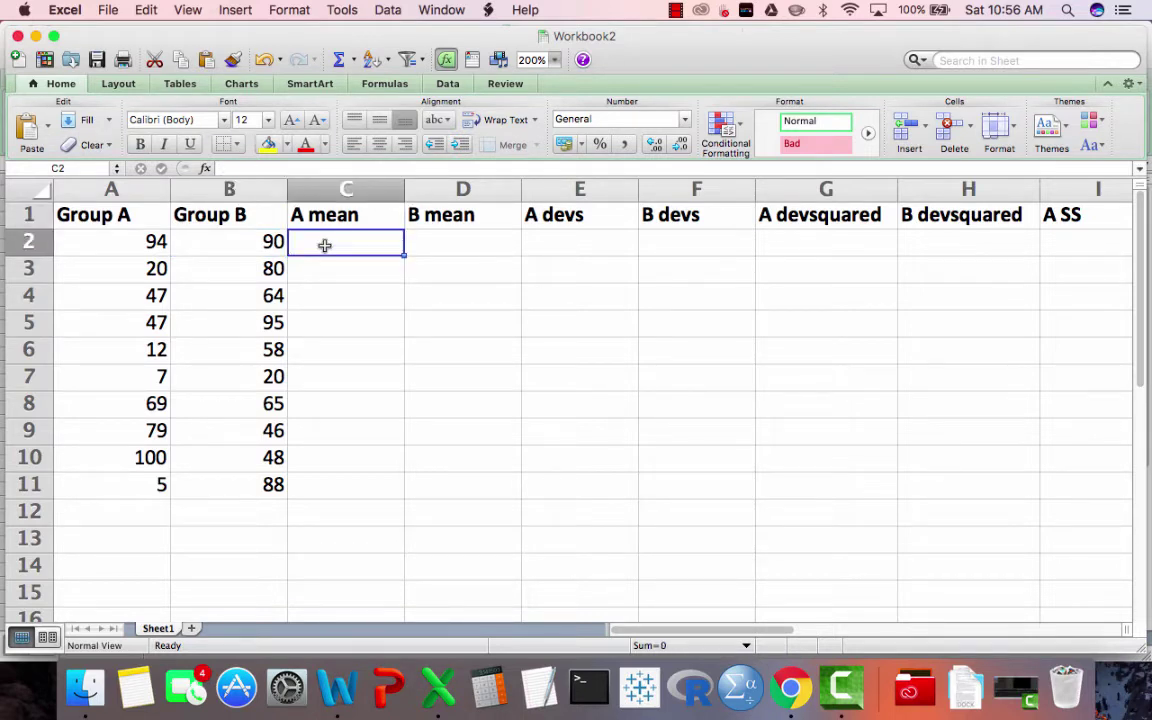
{"action": "left_click", "coordinate": [112, 190]}
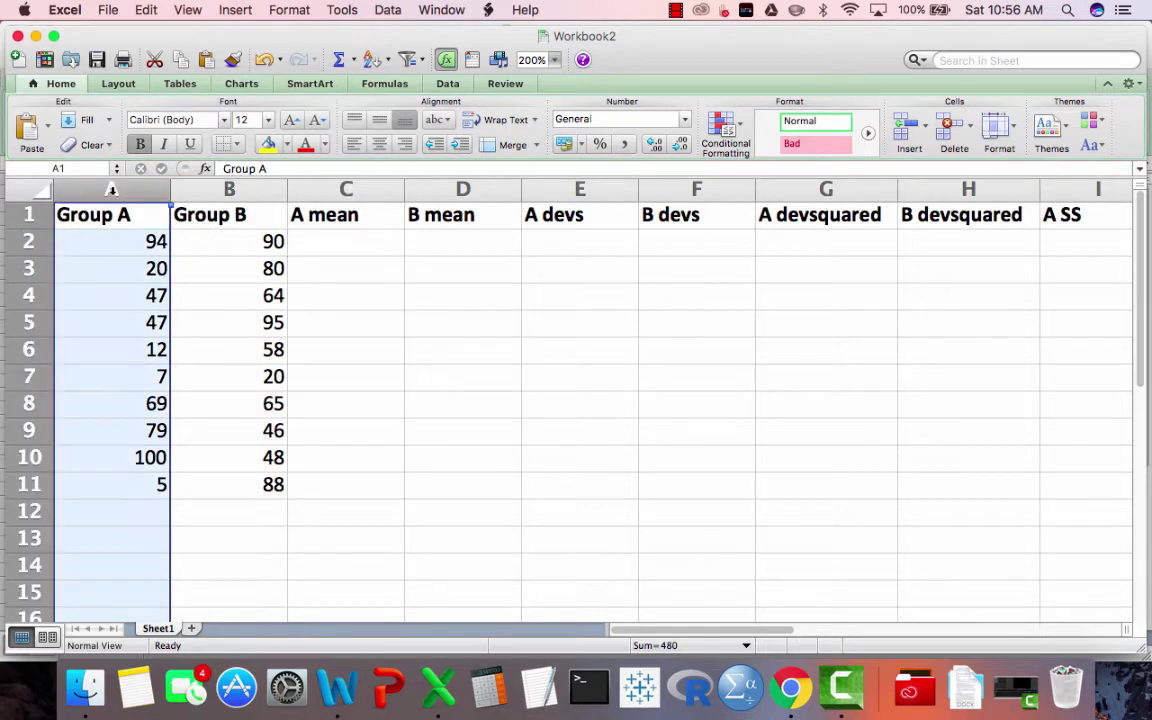
{"action": "left_click", "coordinate": [226, 190]}
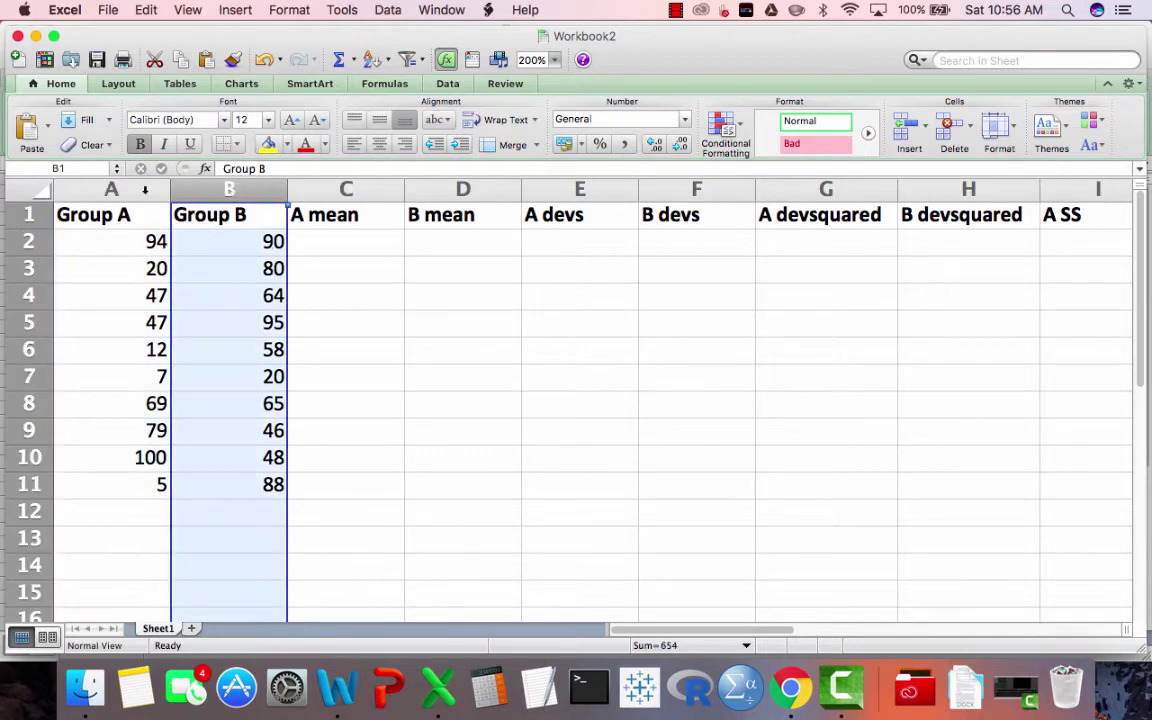
{"action": "left_click", "coordinate": [110, 190]}
{"action": "left_click", "coordinate": [102, 248]}
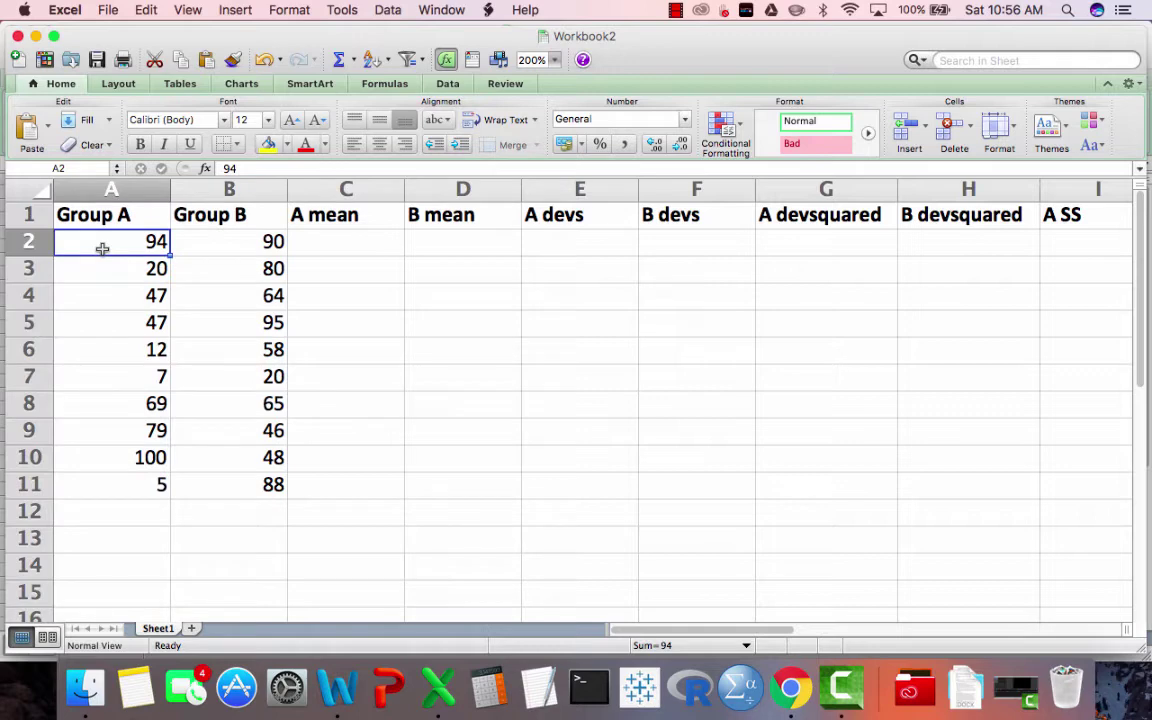
{"action": "key", "text": "Down"}
{"action": "key", "text": "Down"}
{"action": "key", "text": "Down"}
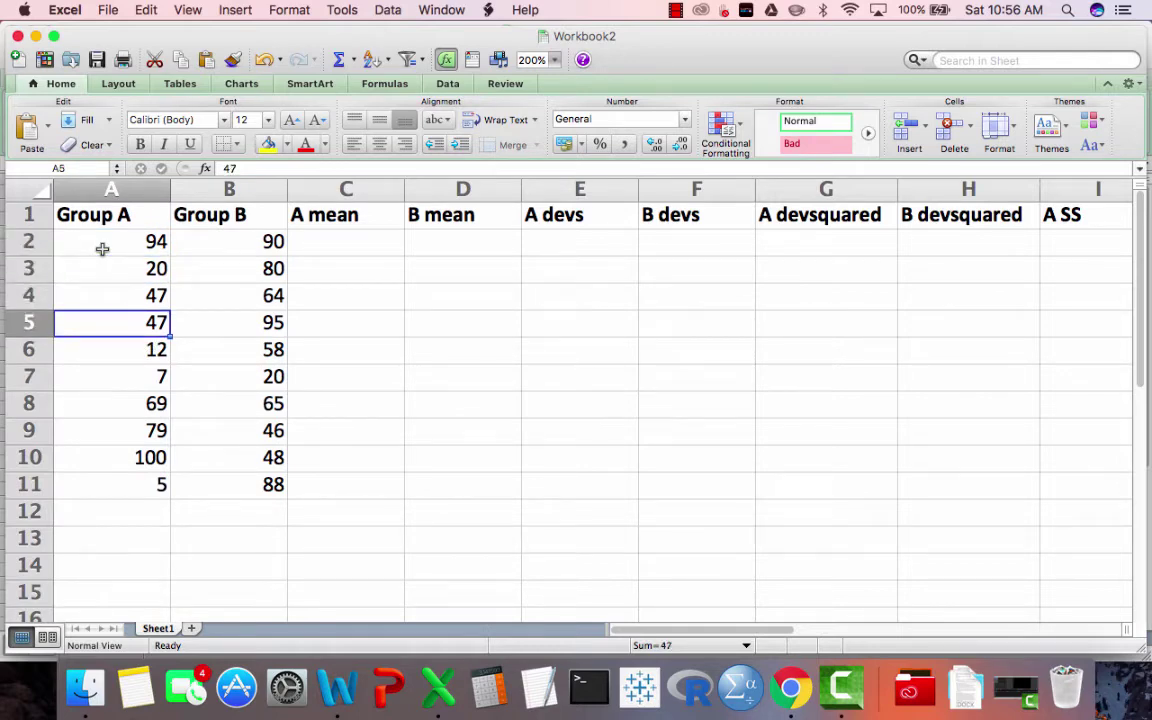
{"action": "key", "text": "Up"}
{"action": "key", "text": "Up"}
{"action": "key", "text": "Up"}
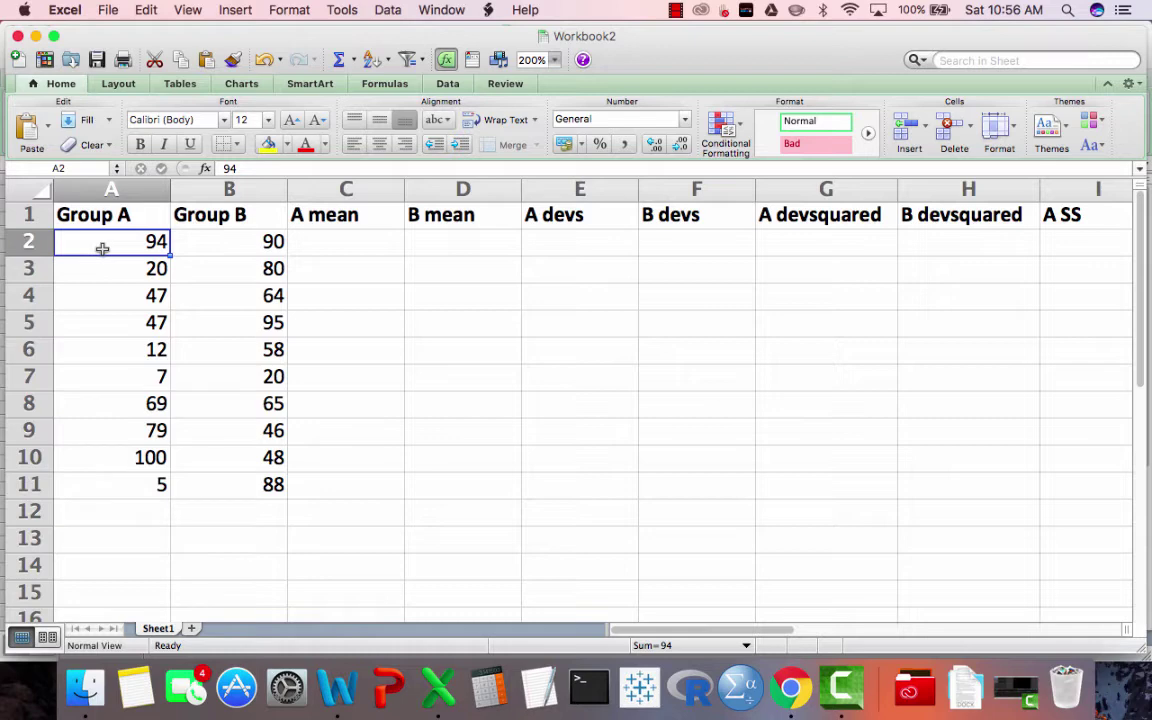
Step: Build an AVERAGE formula in C2, under A mean, over the Group A scores A2:A11
{"action": "key", "text": "Right"}
{"action": "key", "text": "Right"}
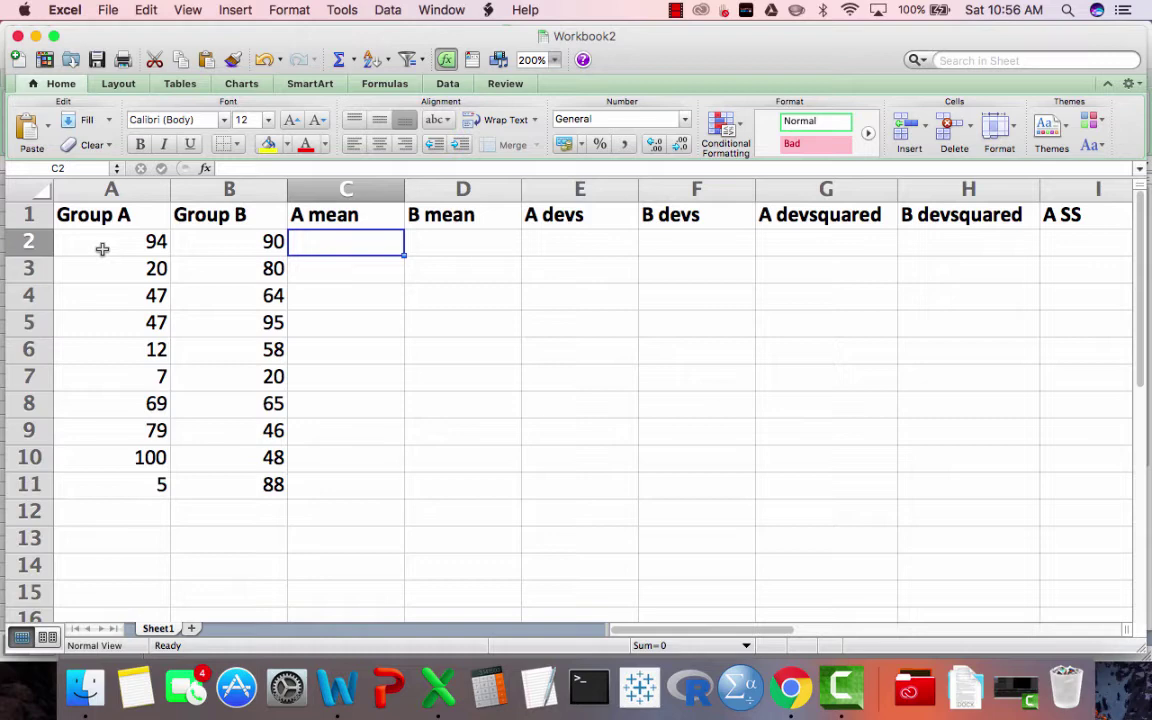
{"action": "type", "text": "="}
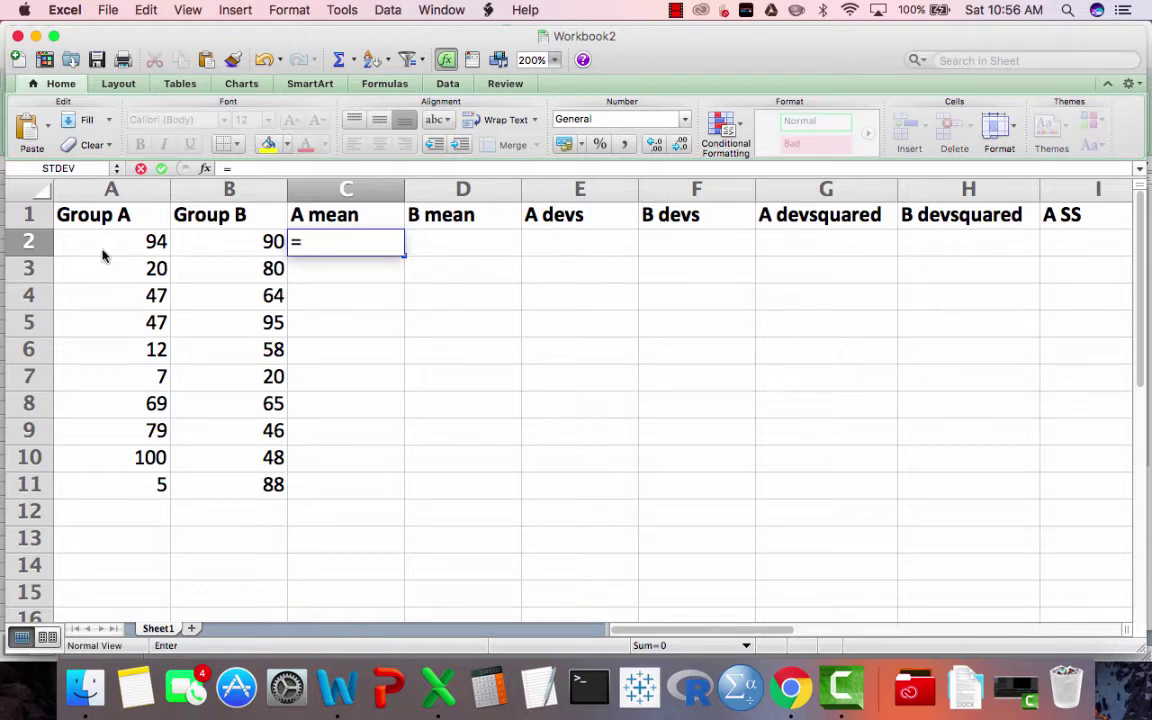
{"action": "type", "text": "av"}
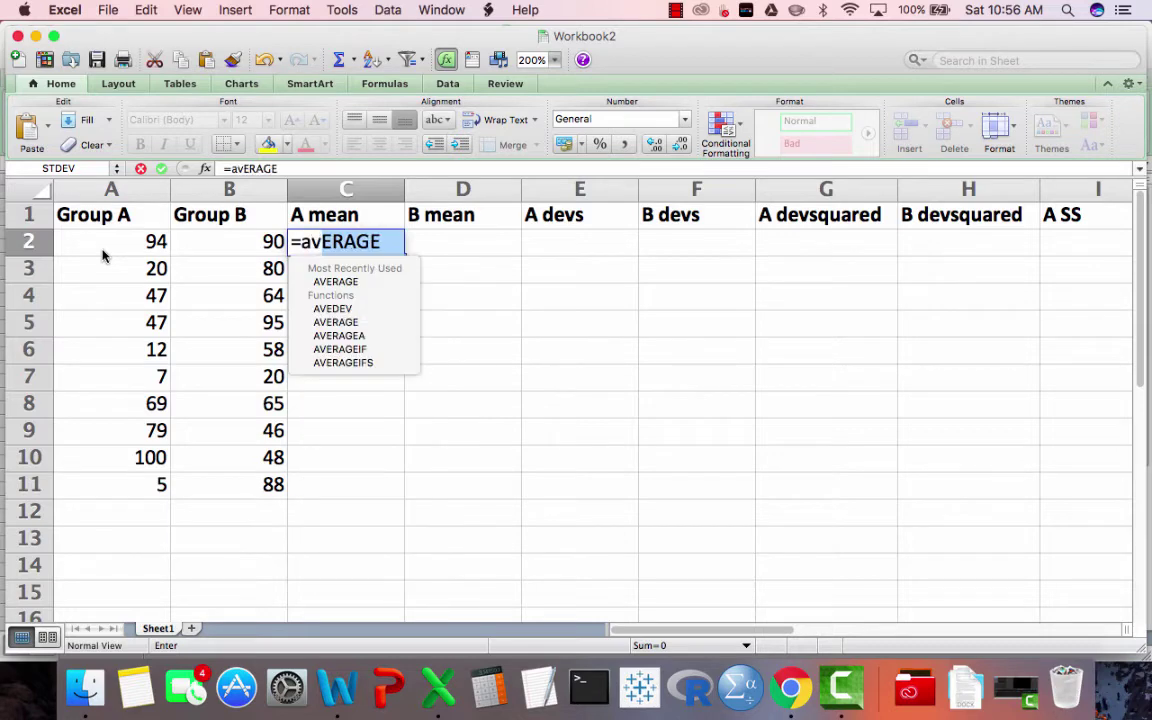
{"action": "left_click", "coordinate": [102, 248]}
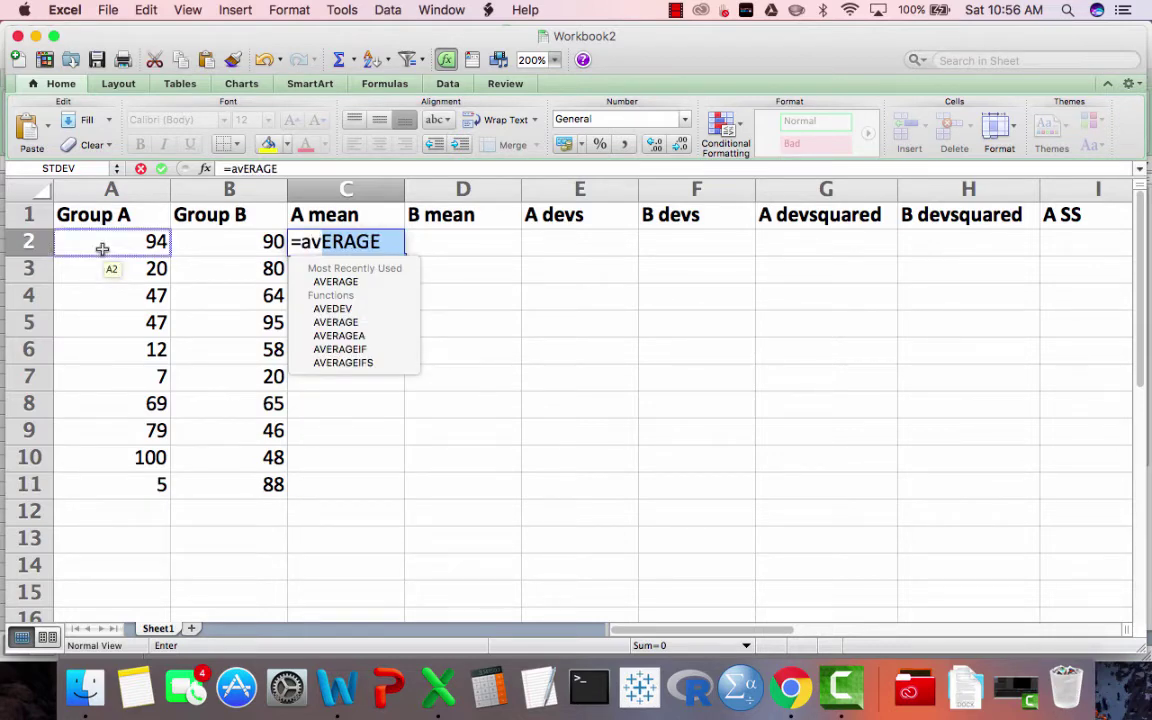
{"action": "double_click", "coordinate": [362, 289]}
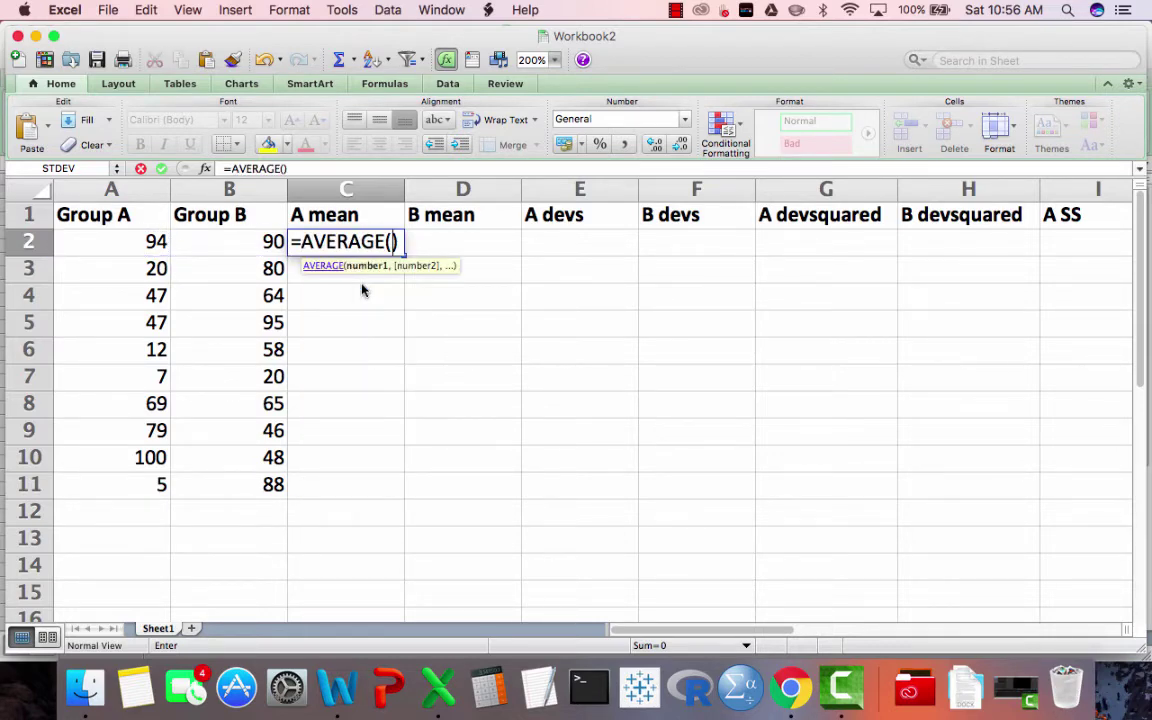
{"action": "left_click_drag", "start_coordinate": [159, 249], "coordinate": [136, 485]}
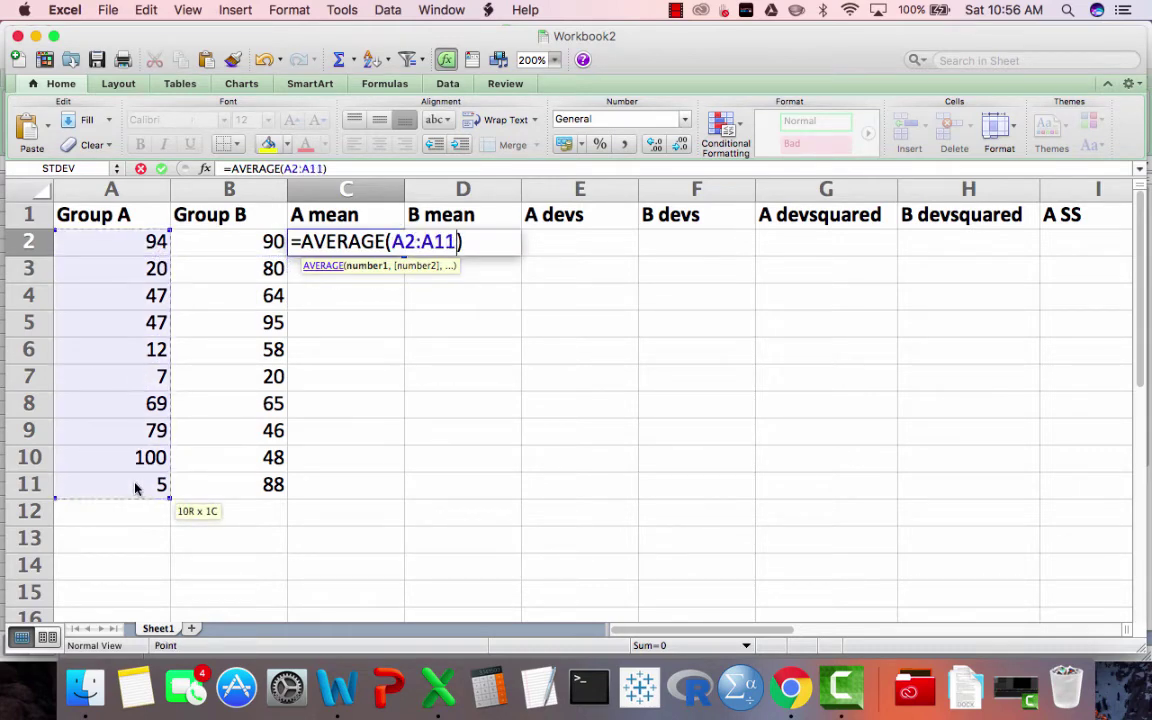
Step: Lock only the row references in the C2 formula and enter it as =AVERAGE(A$2:A$11)
{"action": "left_click", "coordinate": [397, 241]}
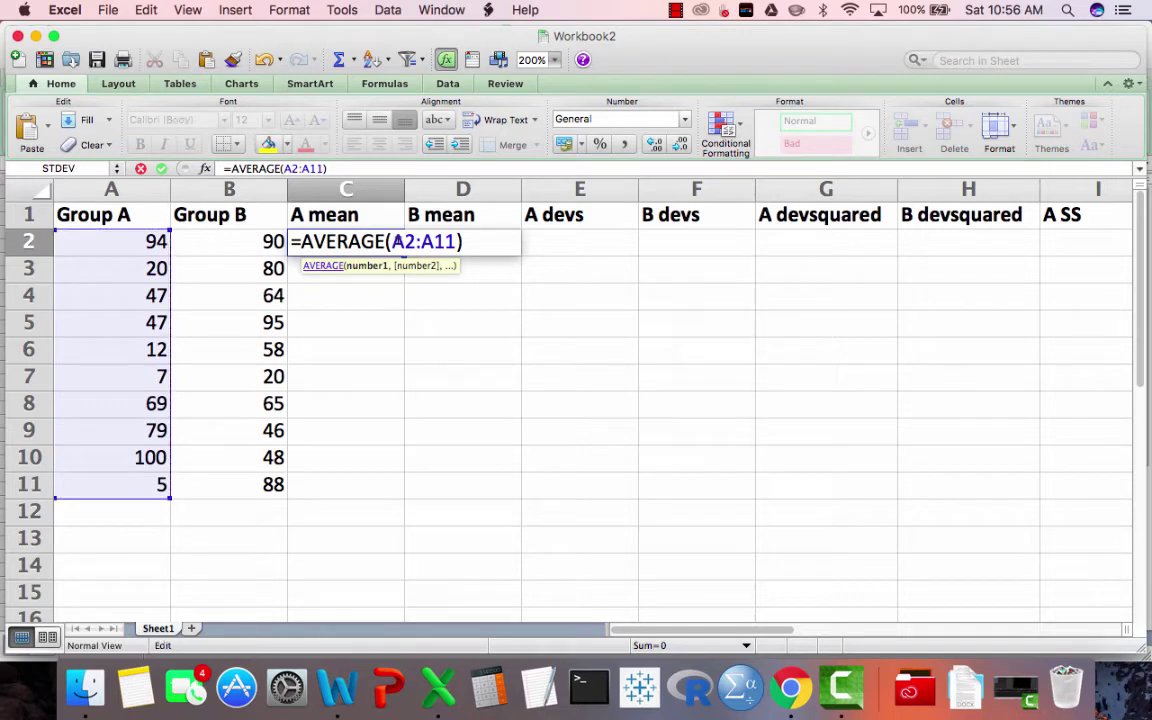
{"action": "type", "text": "$"}
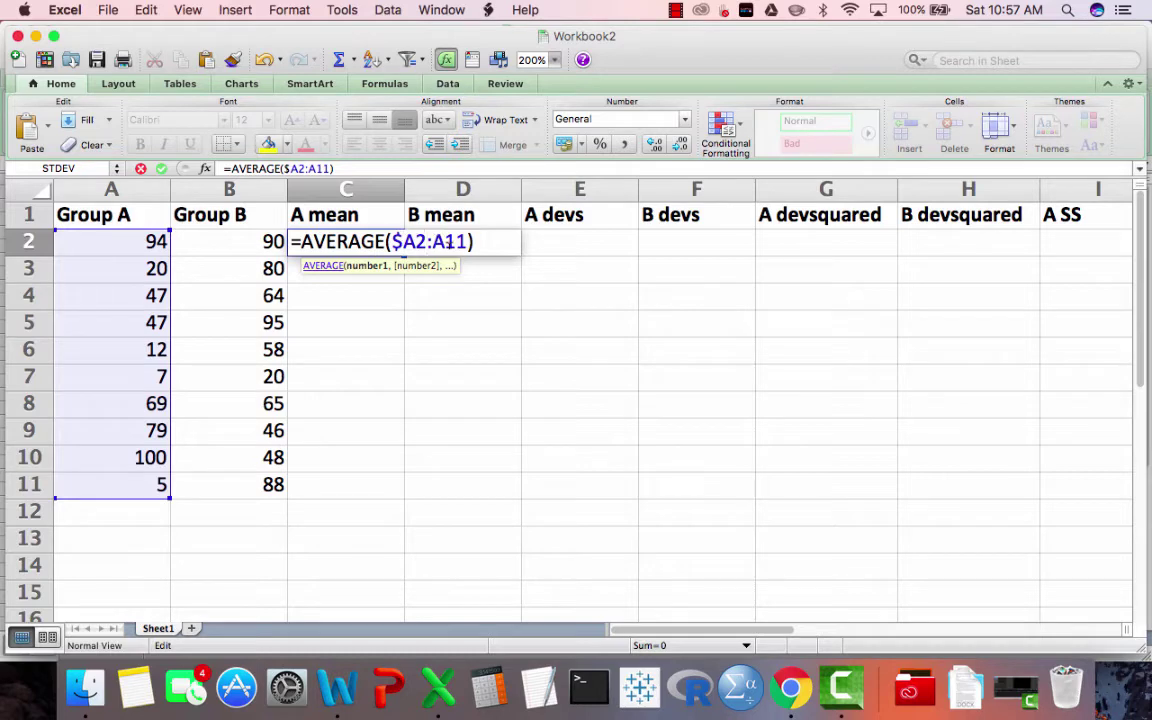
{"action": "key", "text": "BackSpace"}
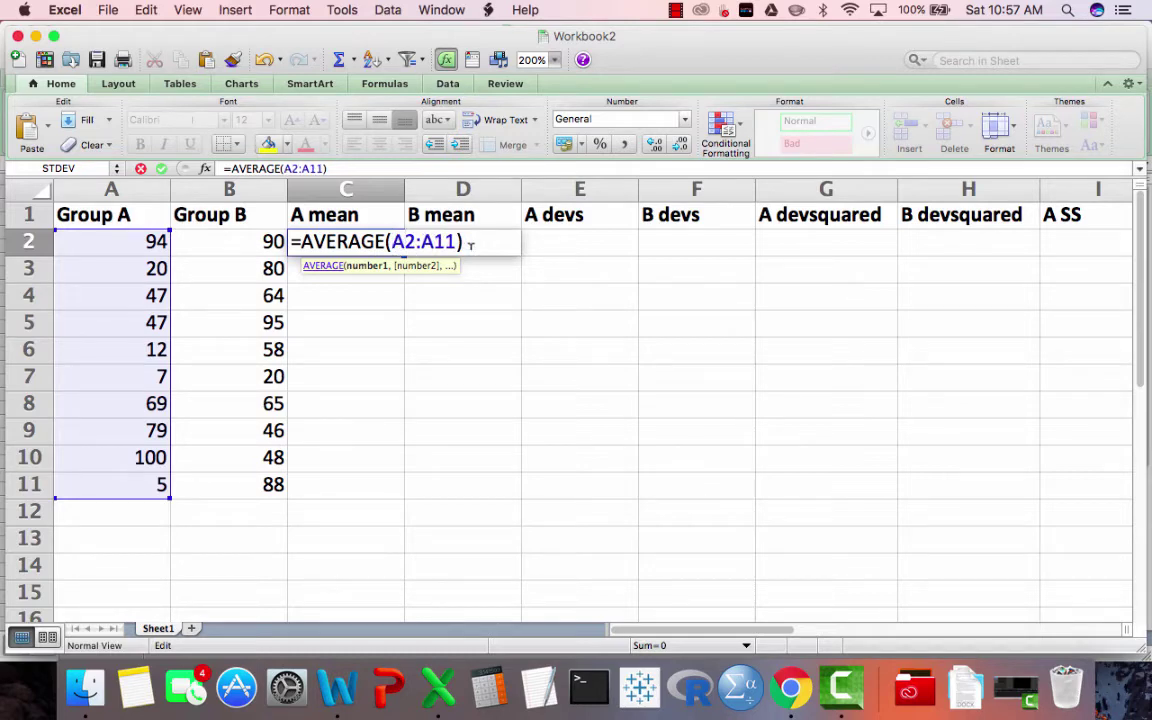
{"action": "key", "text": "Right"}
{"action": "type", "text": "$"}
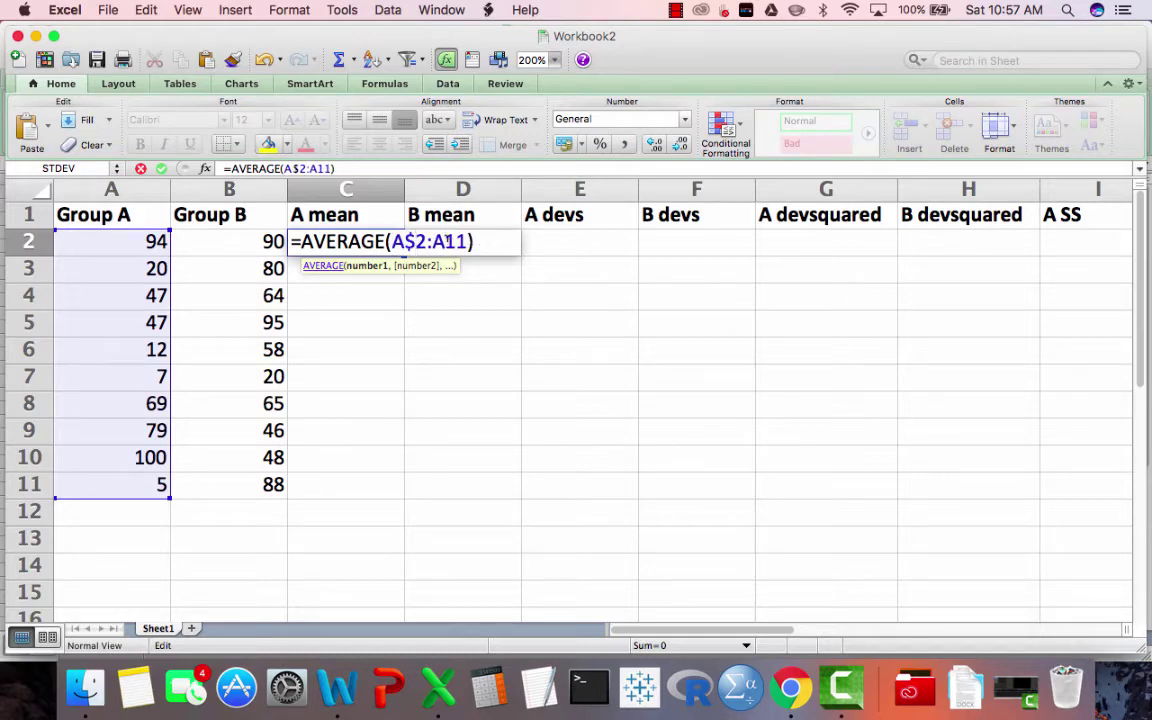
{"action": "left_click", "coordinate": [446, 241]}
{"action": "type", "text": "$"}
{"action": "left_click", "coordinate": [490, 241]}
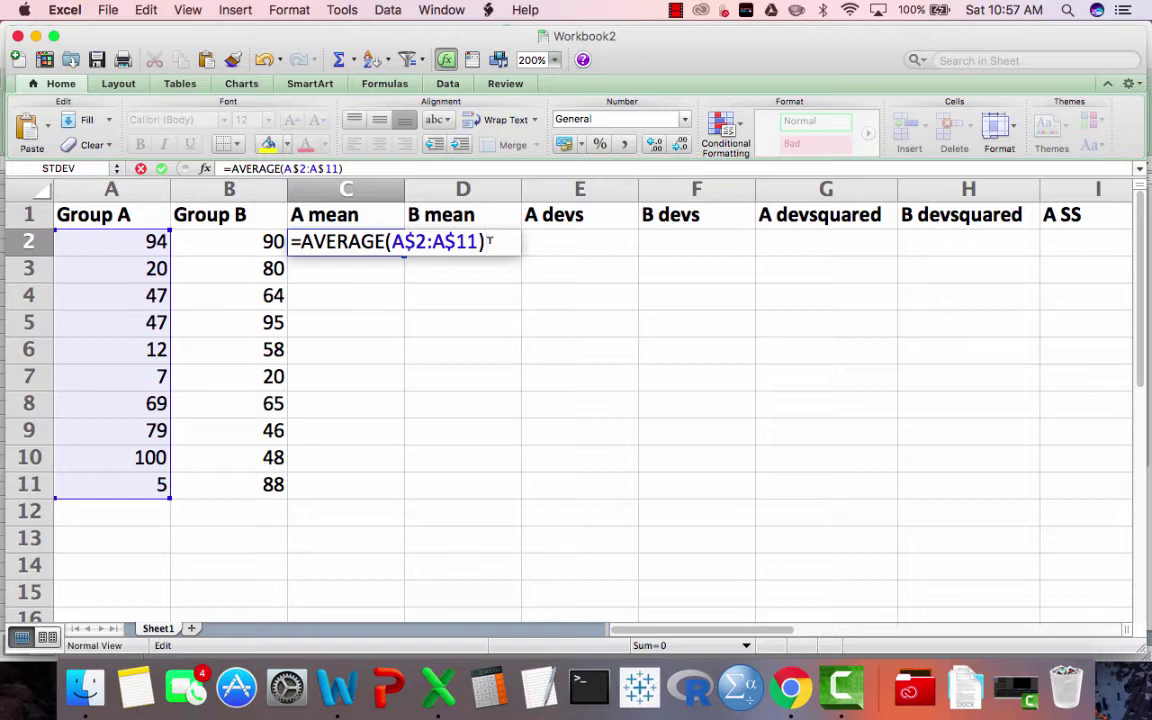
{"action": "key", "text": "Return"}
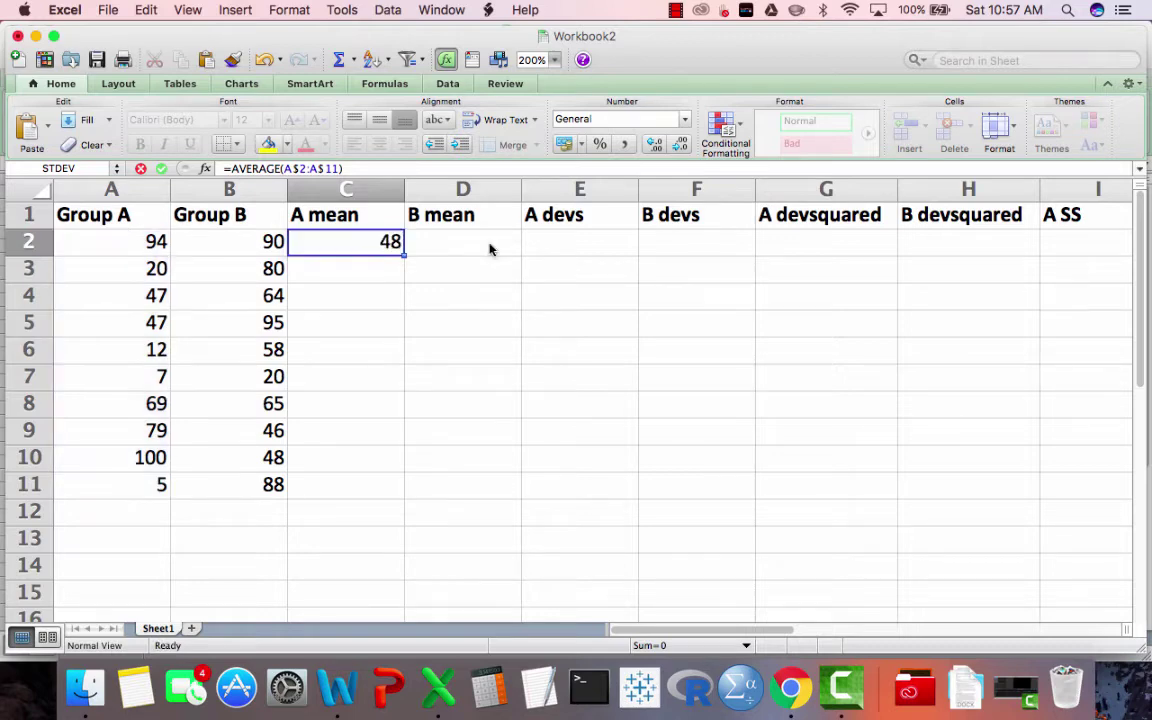
Step: Fill the A mean formula from C2 down through C11 and check the copied formulas
{"action": "key", "text": "Up"}
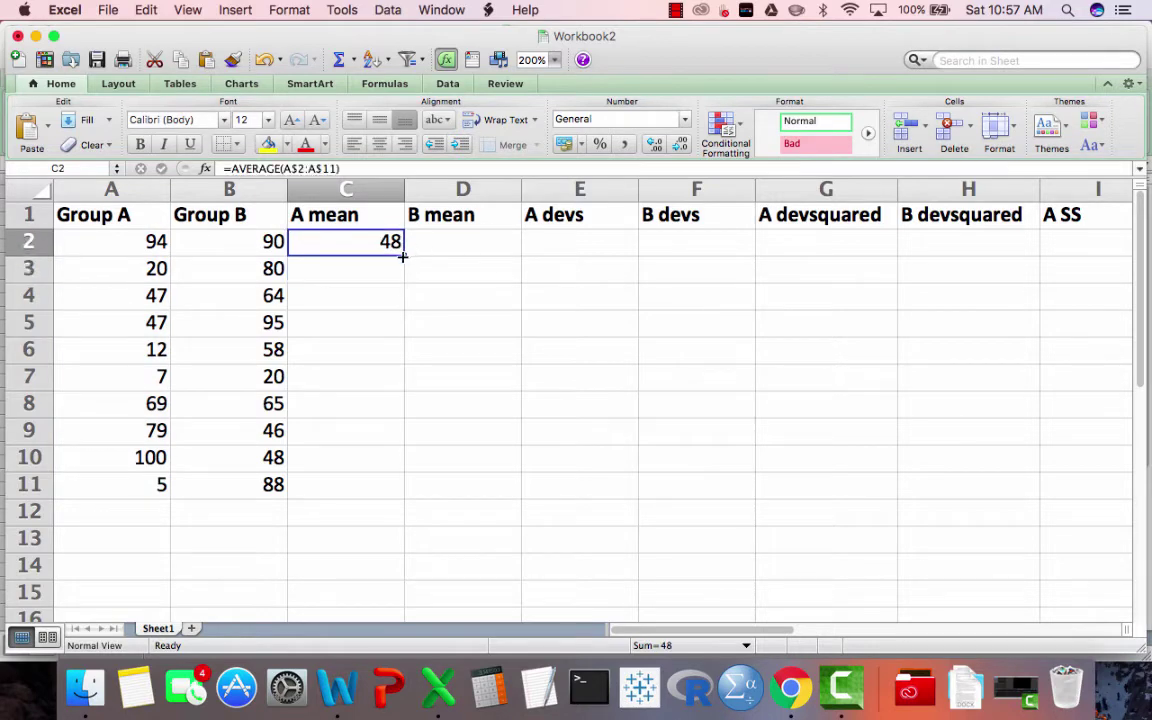
{"action": "left_click_drag", "start_coordinate": [404, 256], "coordinate": [396, 496]}
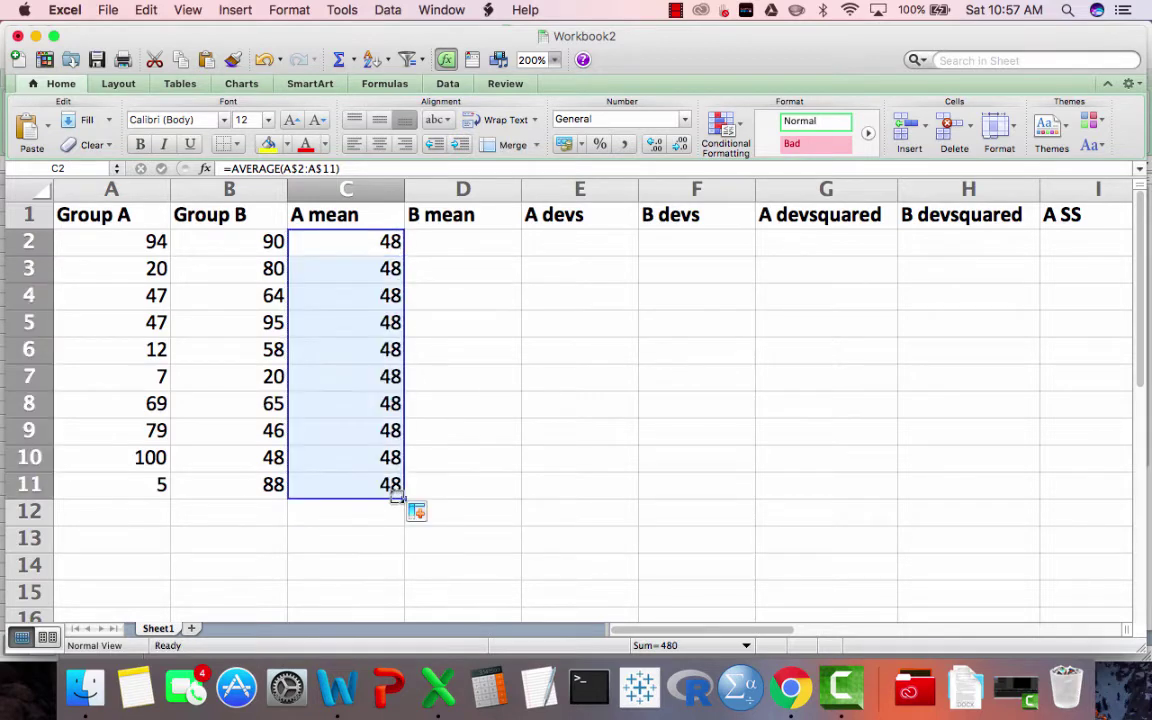
{"action": "left_click", "coordinate": [380, 240]}
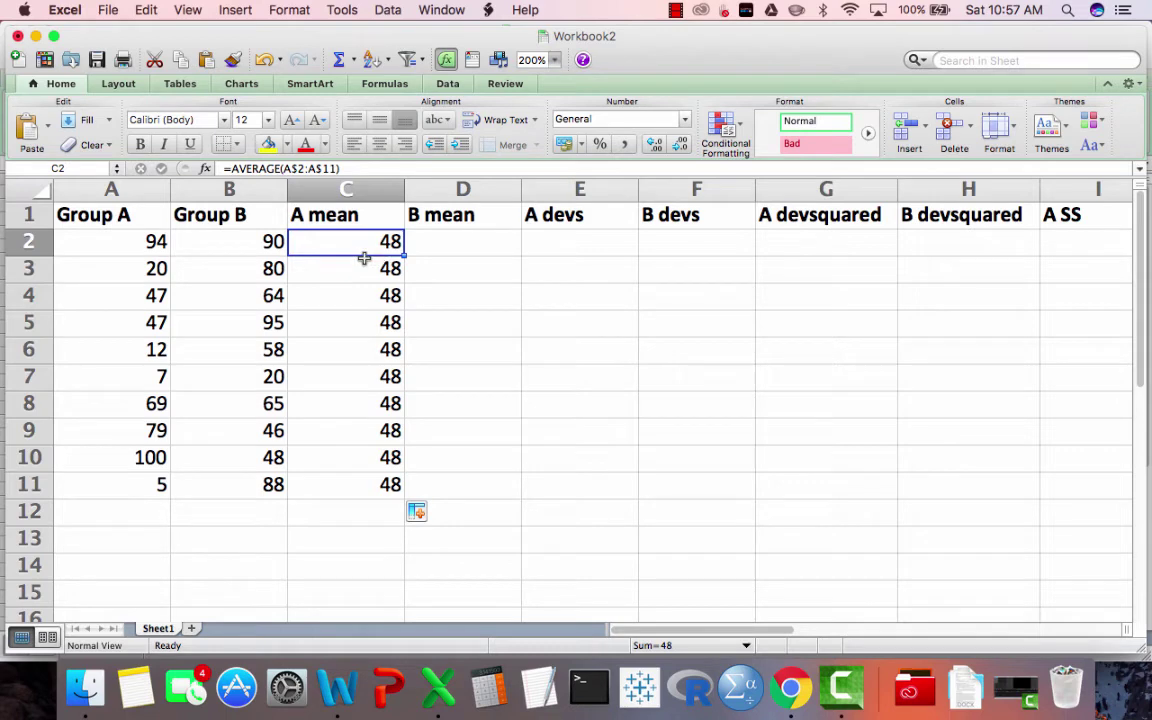
{"action": "key", "text": "Down"}
{"action": "key", "text": "Down"}
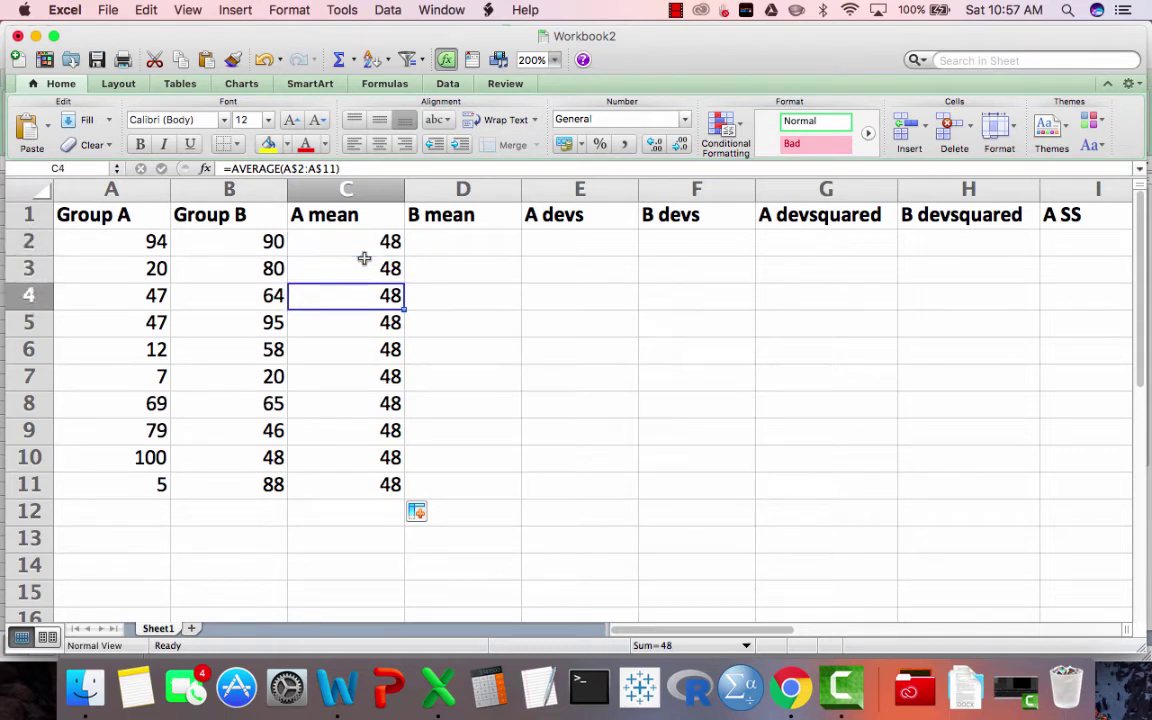
{"action": "key", "text": "Up"}
{"action": "key", "text": "Up"}
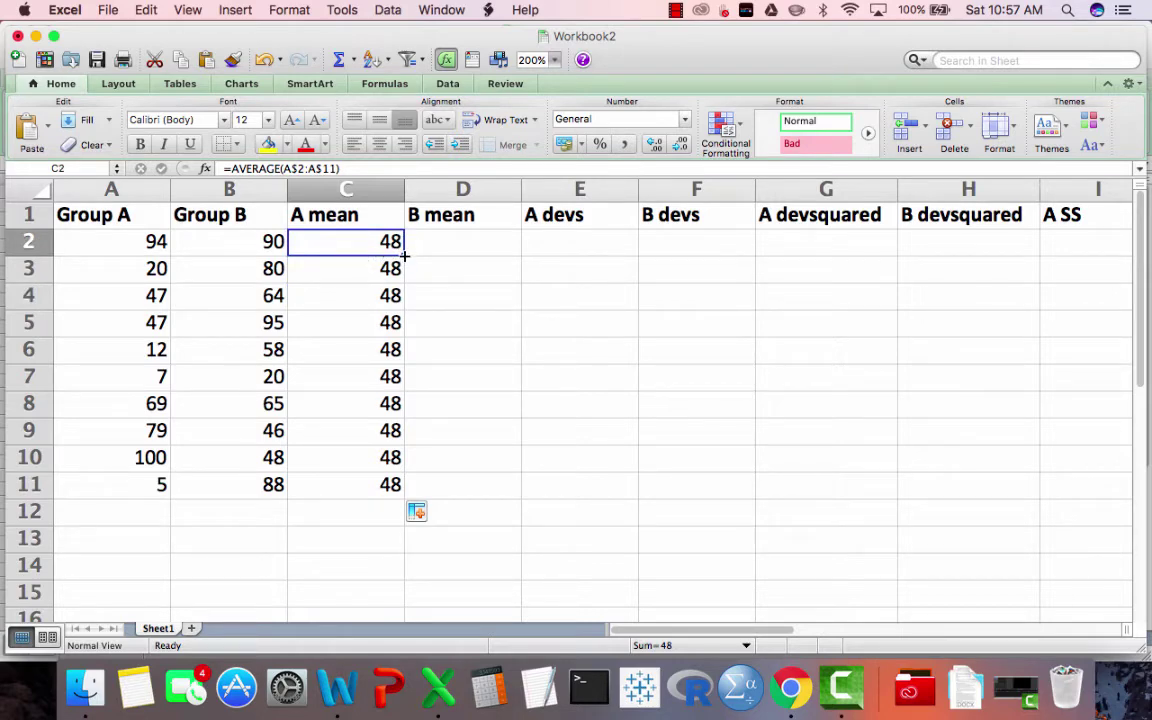
Step: Copy the C2 mean formula across to D2 and fill it down the B mean column through D11
{"action": "left_click_drag", "start_coordinate": [404, 256], "coordinate": [495, 252]}
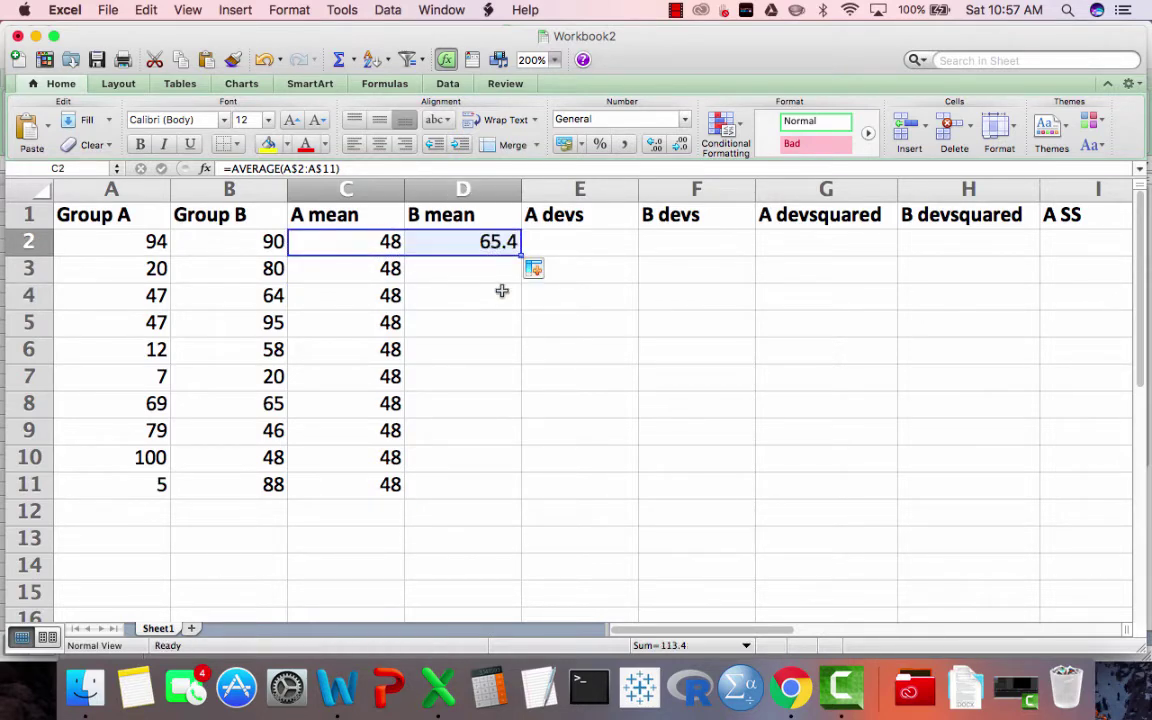
{"action": "left_click", "coordinate": [467, 242]}
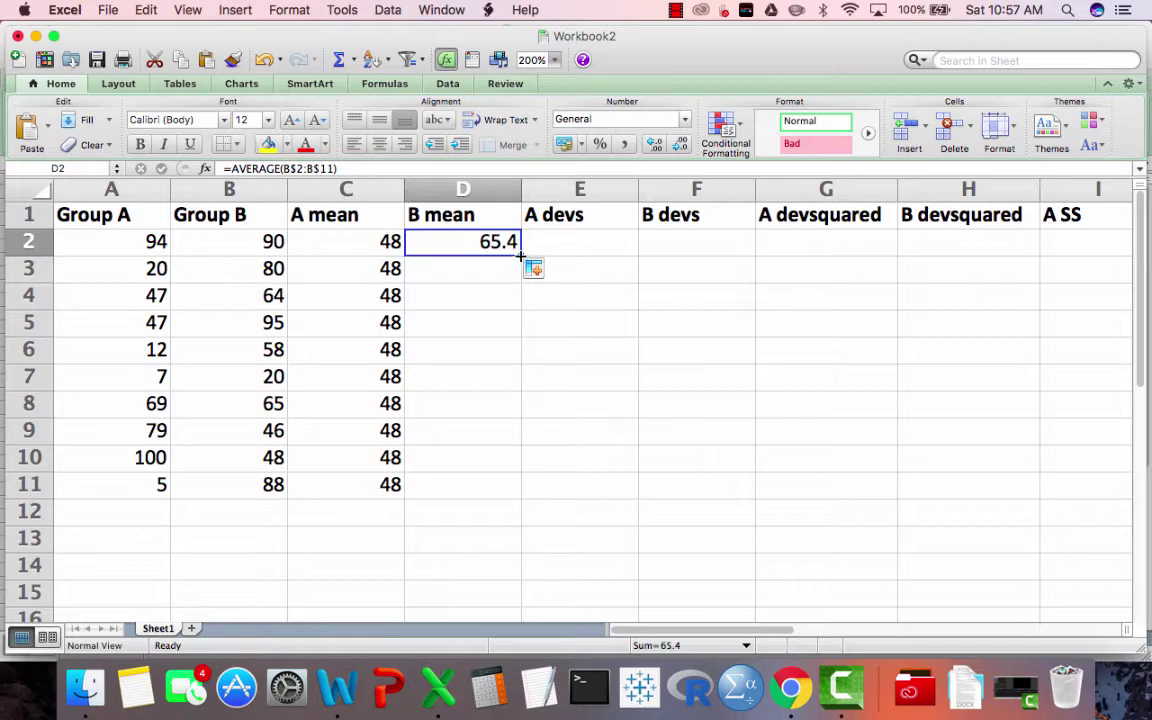
{"action": "left_click_drag", "start_coordinate": [519, 255], "coordinate": [496, 498]}
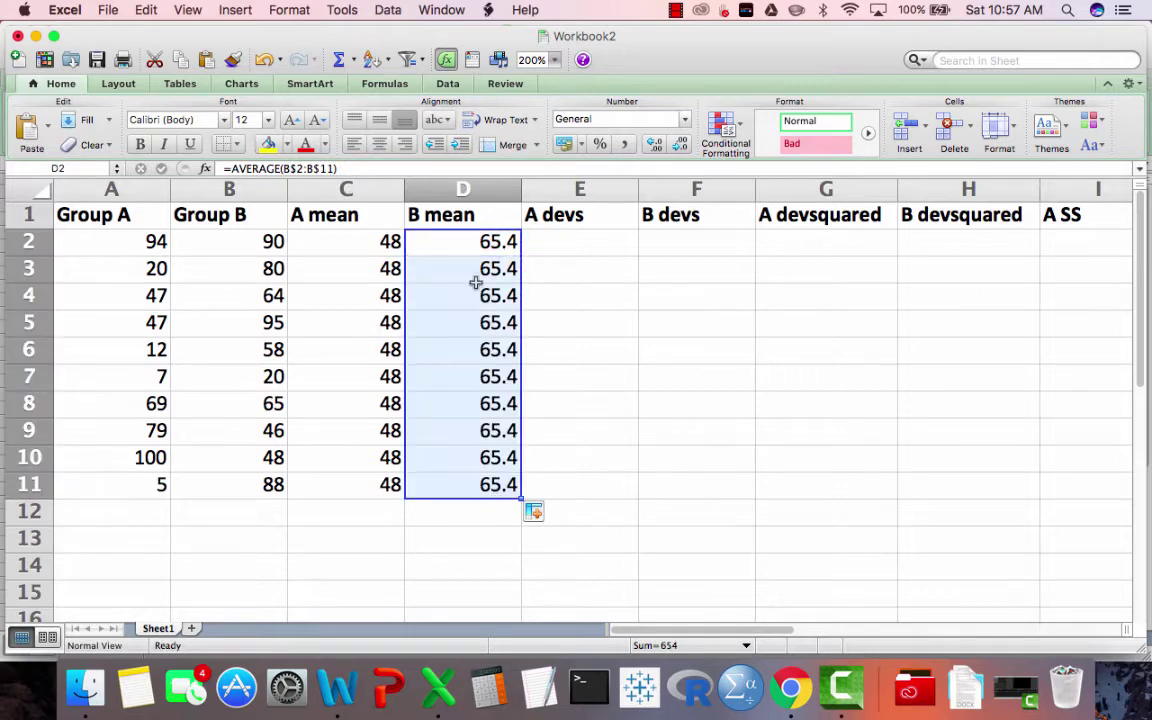
{"action": "left_click", "coordinate": [458, 248]}
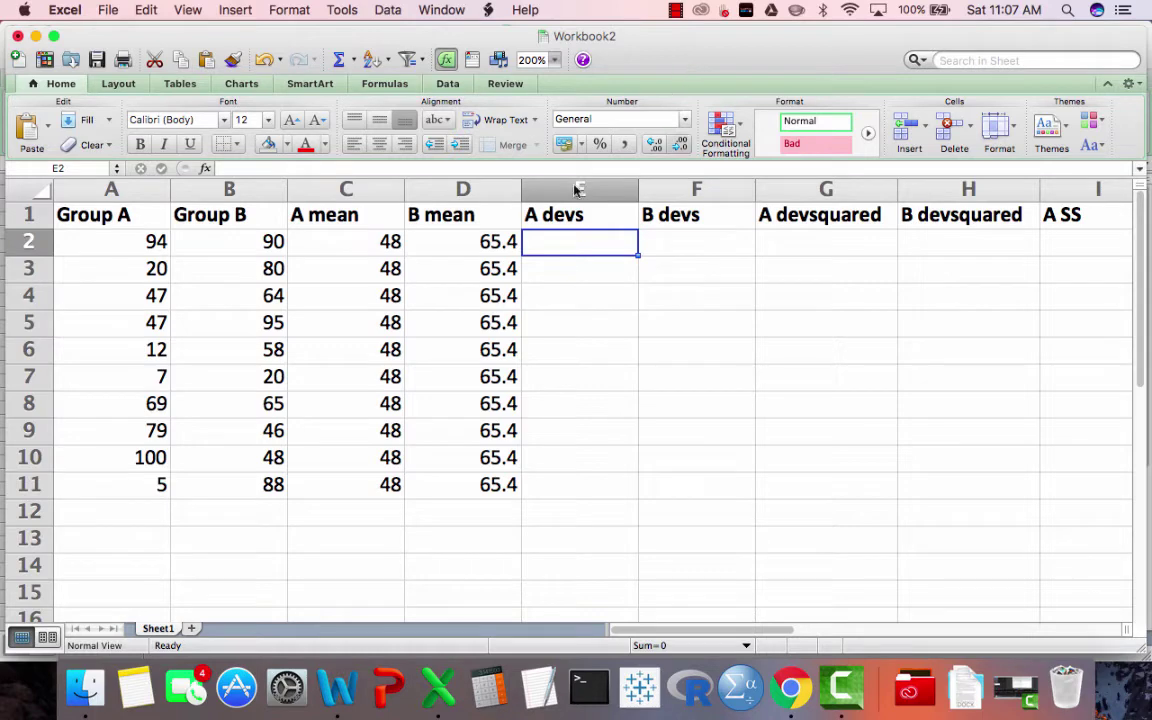
Step: Compare the A mean and B mean cells with the Group A and Group B scores in rows 2 to 11
{"action": "left_click", "coordinate": [365, 241]}
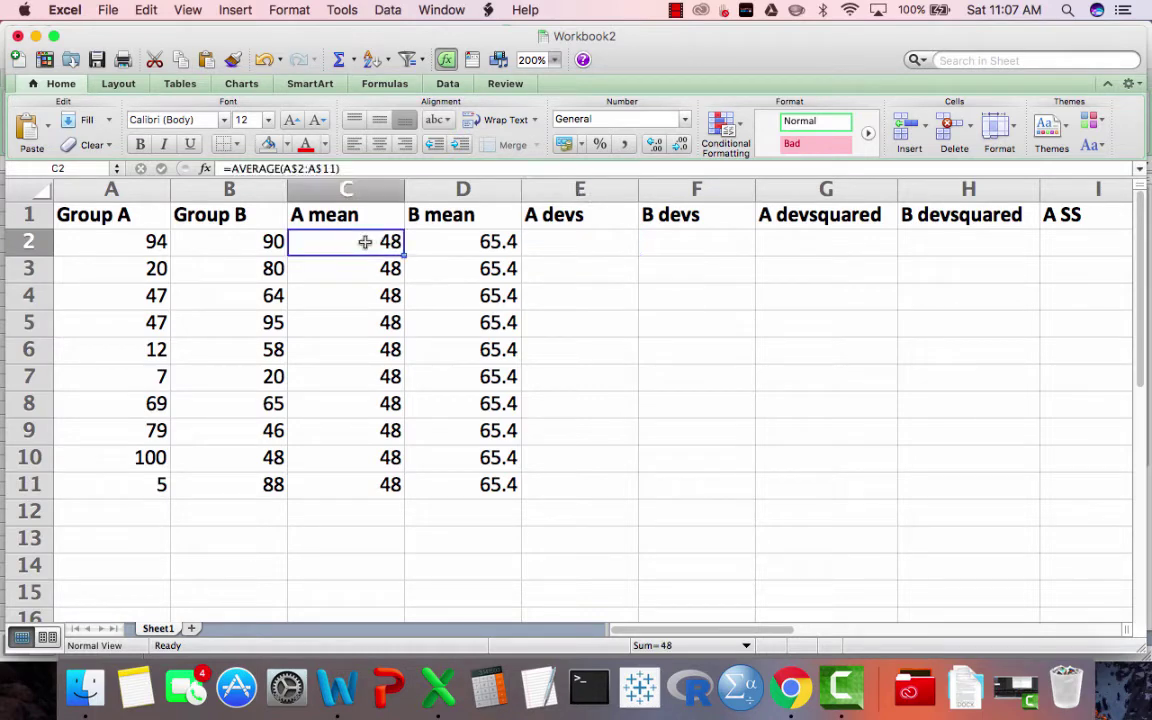
{"action": "left_click", "coordinate": [476, 247]}
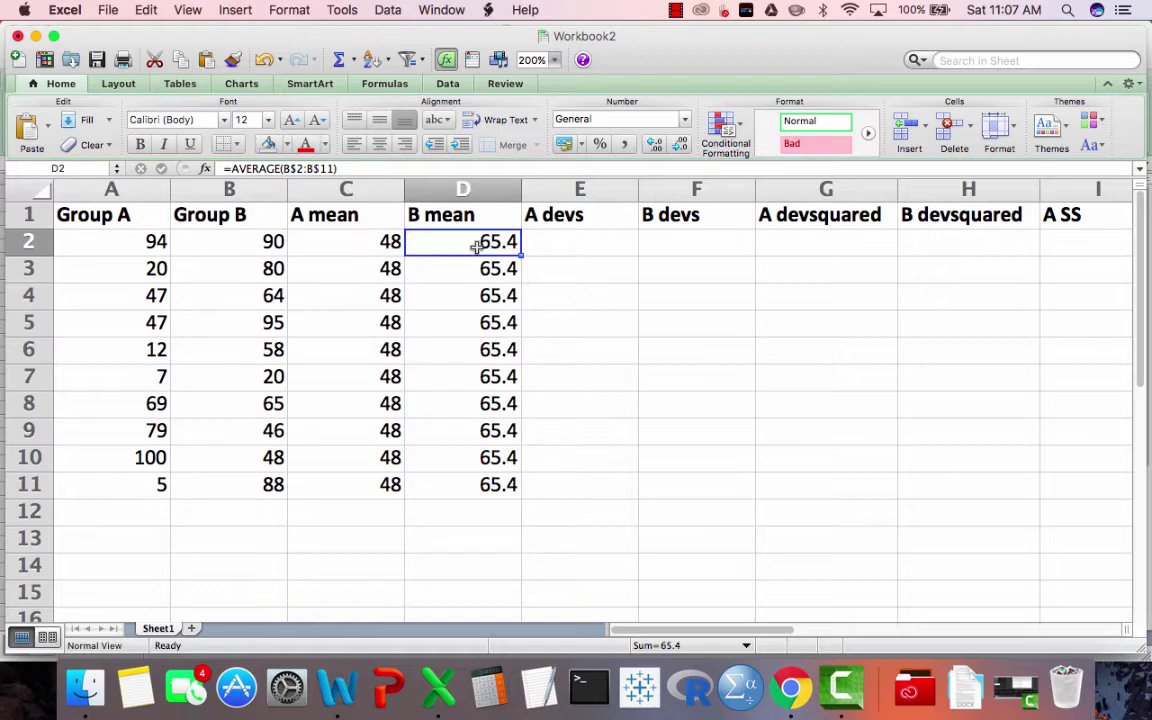
{"action": "left_click_drag", "start_coordinate": [229, 249], "coordinate": [221, 478]}
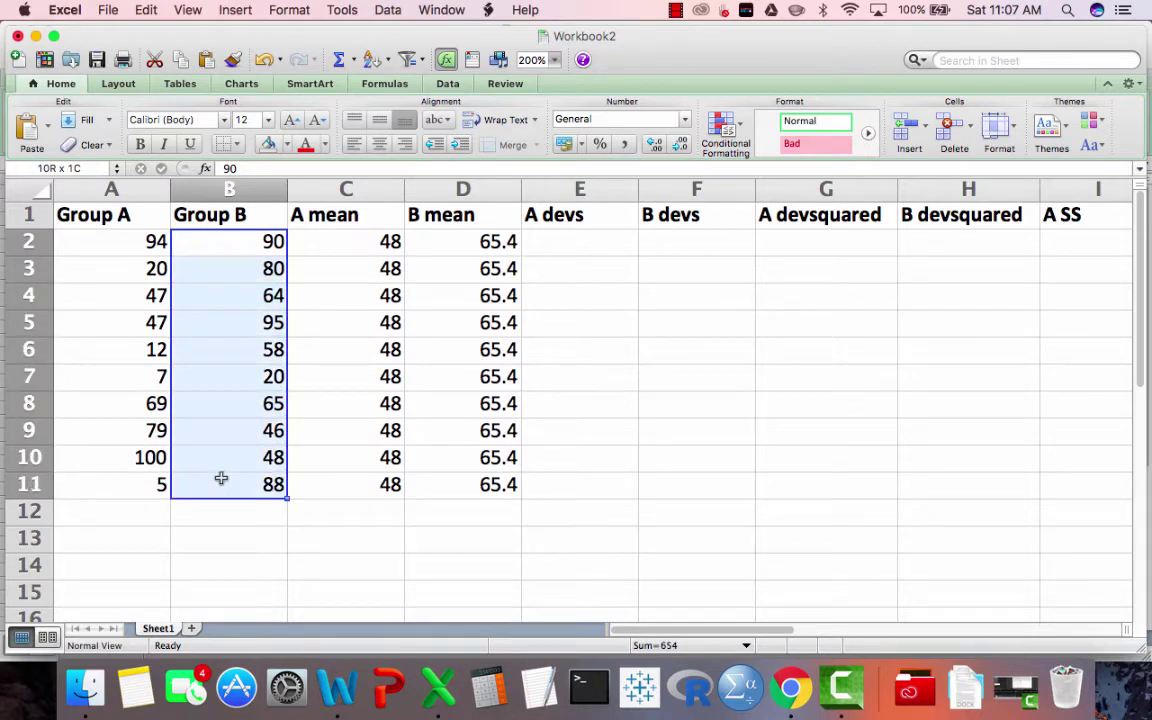
{"action": "left_click", "coordinate": [122, 242]}
{"action": "left_click_drag", "start_coordinate": [122, 269], "coordinate": [119, 478]}
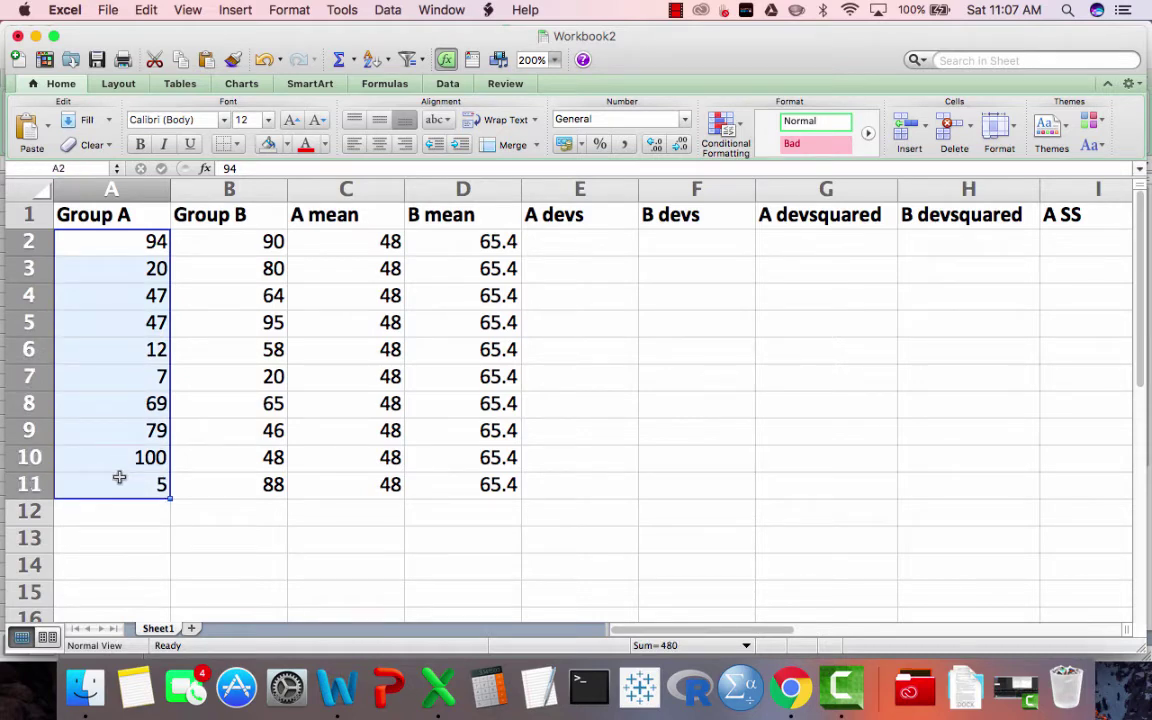
{"action": "left_click", "coordinate": [370, 242]}
{"action": "left_click", "coordinate": [443, 242]}
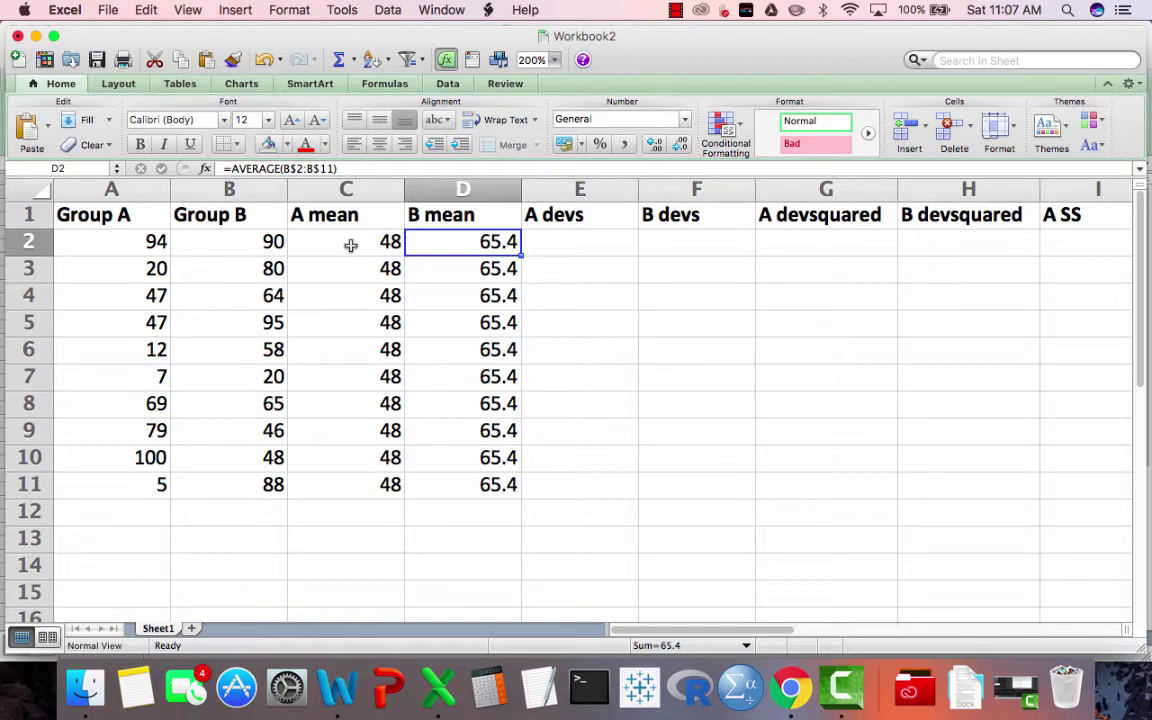
{"action": "left_click_drag", "start_coordinate": [225, 240], "coordinate": [207, 471]}
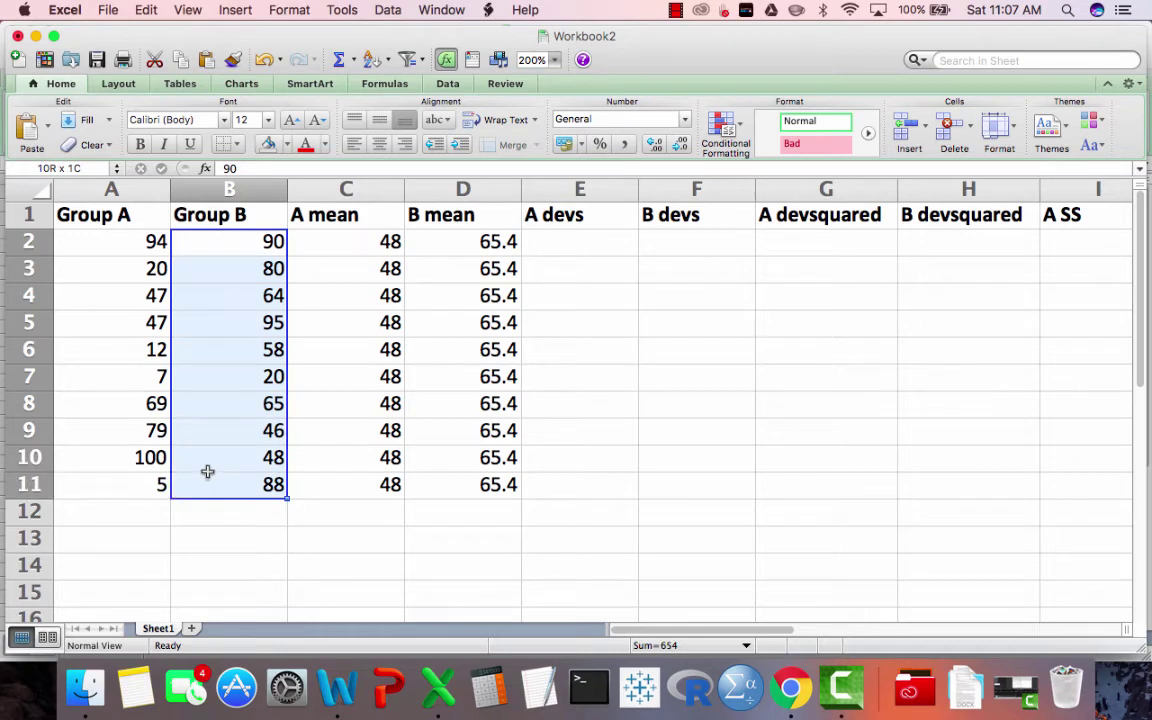
Step: Enter =A2-C2 in E2 as the first A deviation and fill it down the A devs column through E11
{"action": "left_click", "coordinate": [577, 247]}
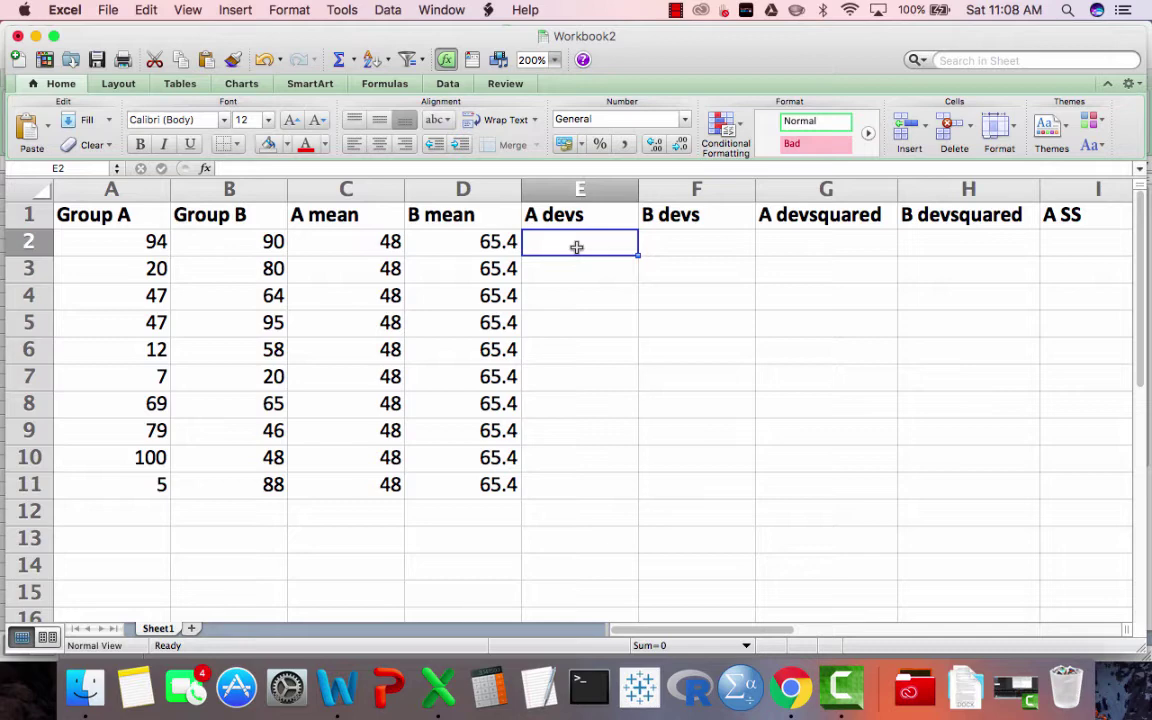
{"action": "left_click_drag", "start_coordinate": [231, 241], "coordinate": [231, 398]}
{"action": "left_click", "coordinate": [604, 248]}
{"action": "type", "text": "="}
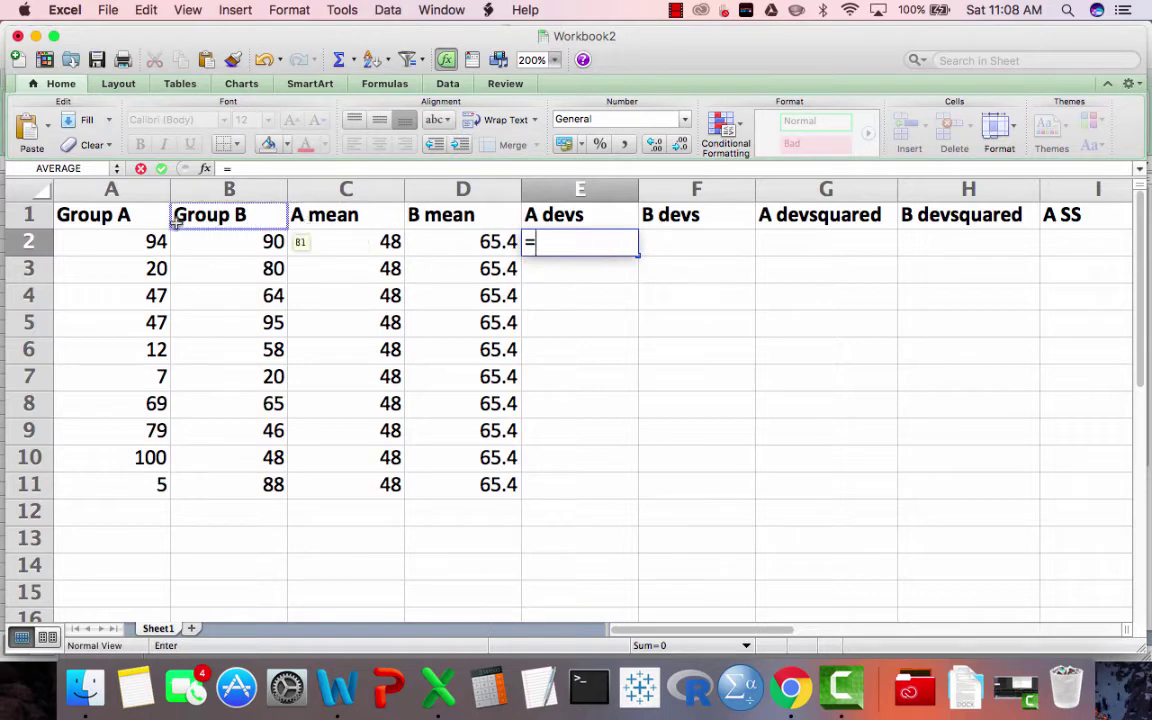
{"action": "left_click", "coordinate": [124, 245]}
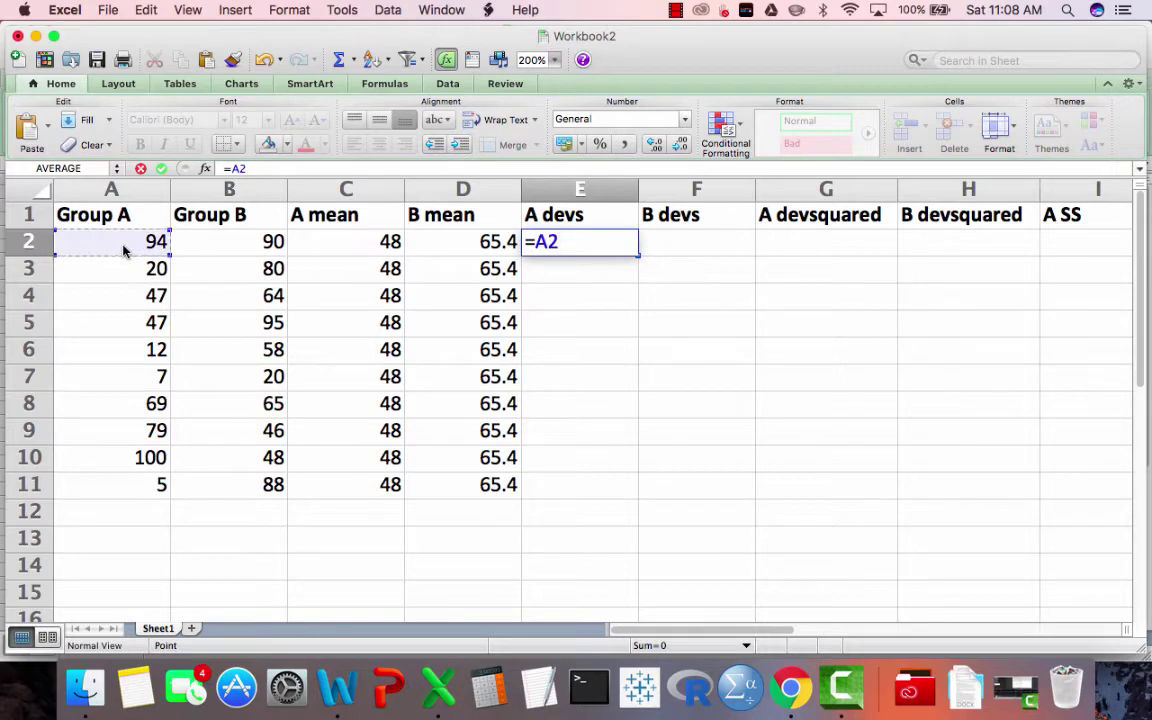
{"action": "type", "text": "-"}
{"action": "left_click", "coordinate": [330, 238]}
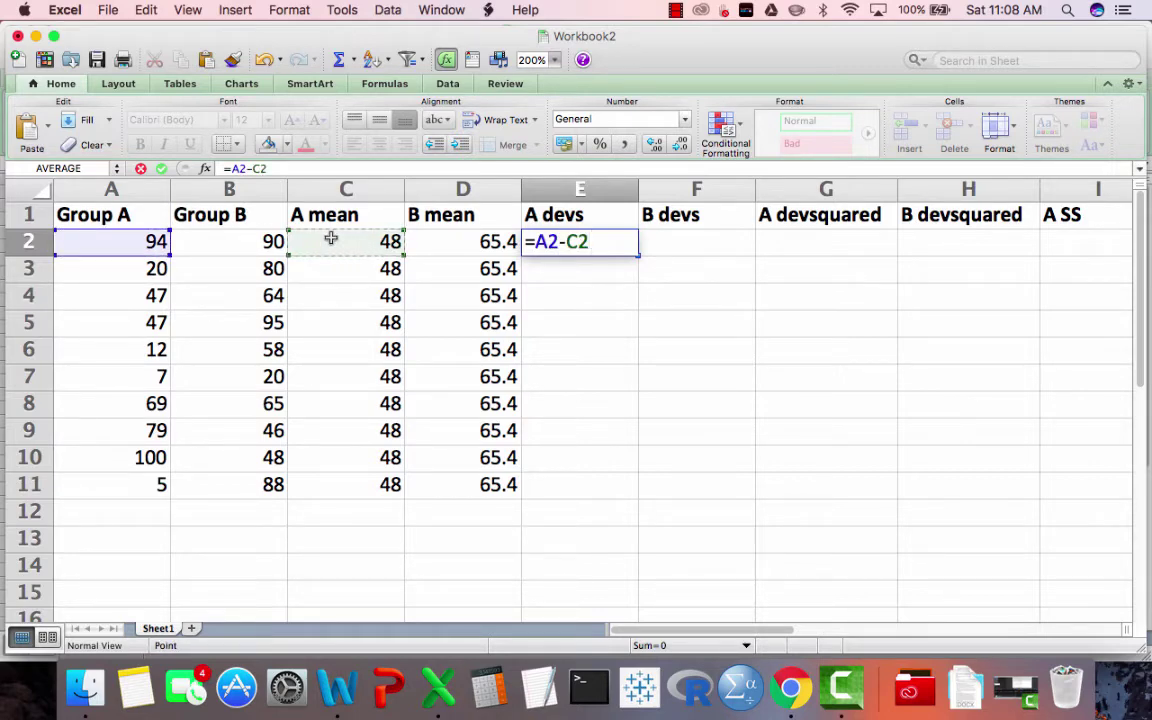
{"action": "key", "text": "Return"}
{"action": "key", "text": "Up"}
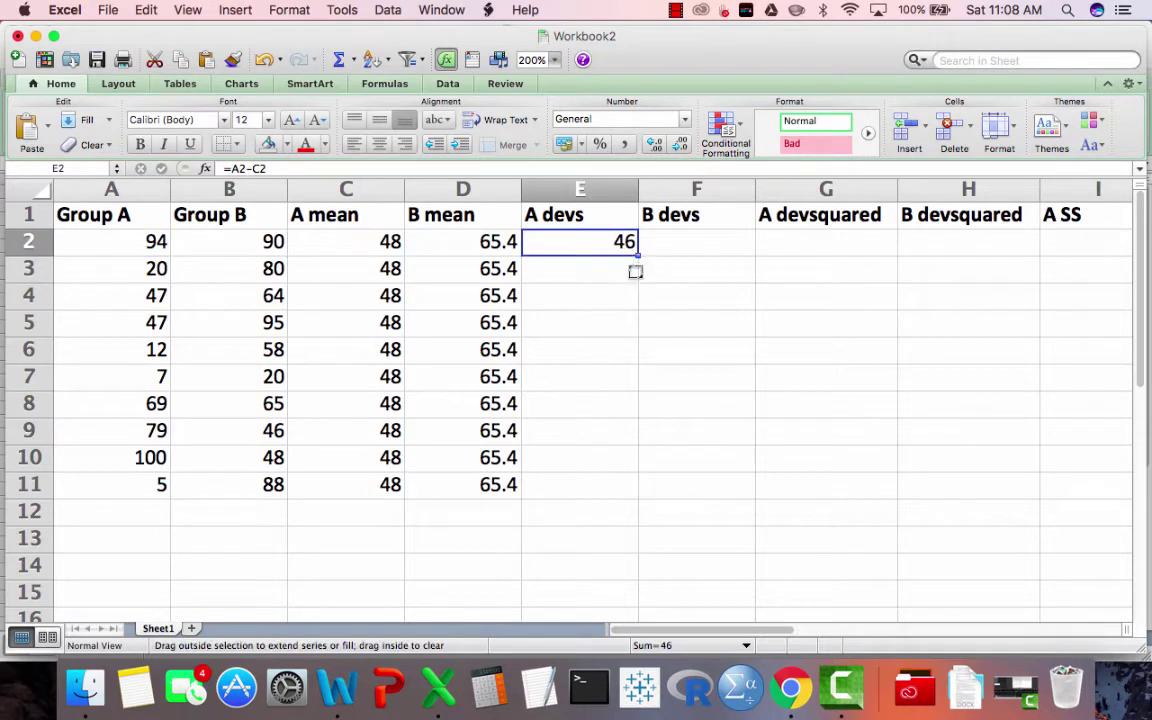
{"action": "left_click_drag", "start_coordinate": [635, 271], "coordinate": [599, 488]}
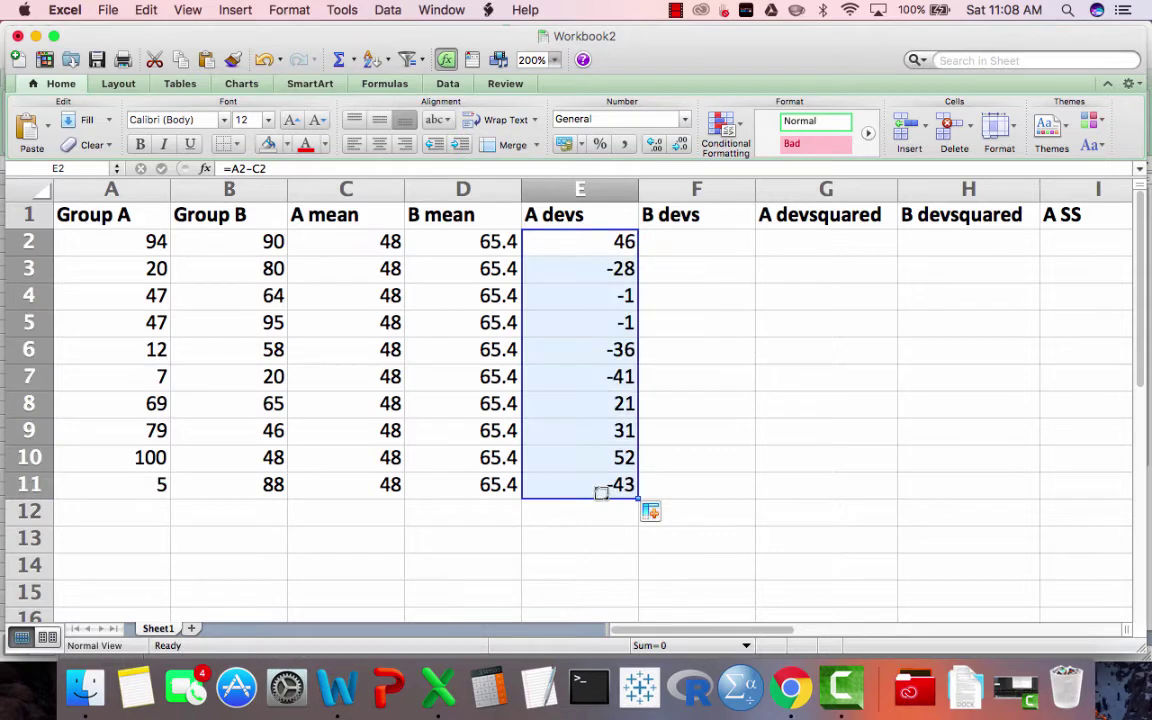
Step: Check the copied deviation formulas and values down the A devs column from E2 to E11
{"action": "left_click", "coordinate": [576, 241]}
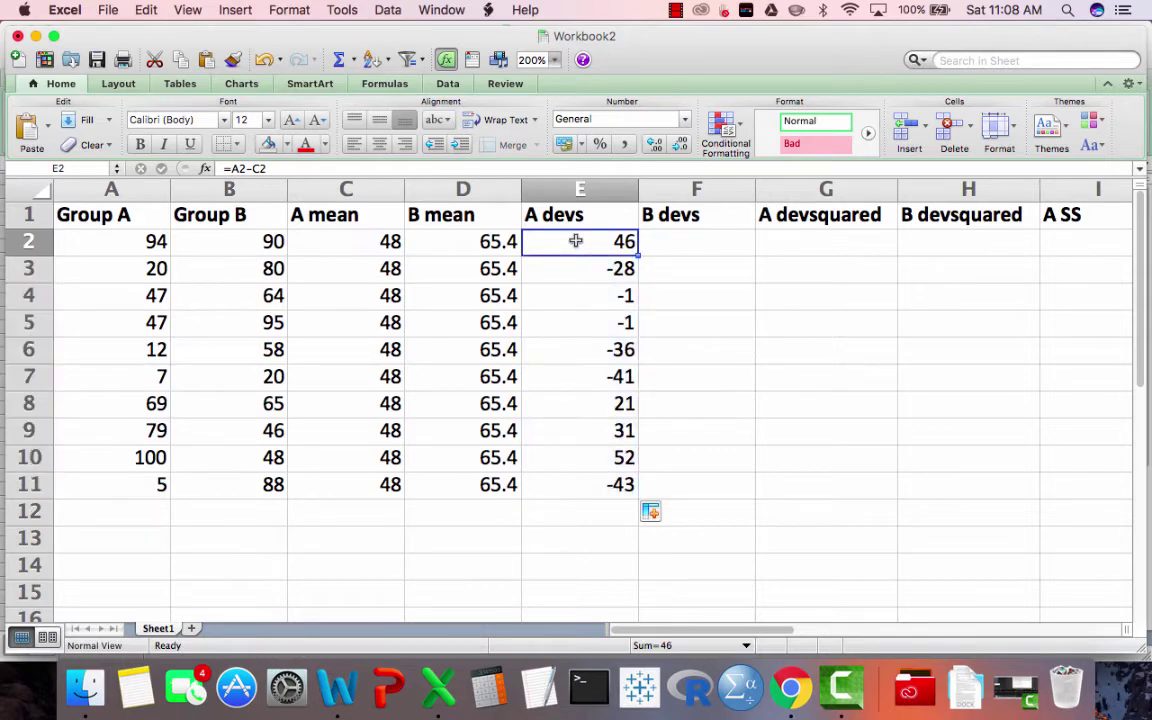
{"action": "key", "text": "Down"}
{"action": "key", "text": "Down"}
{"action": "key", "text": "Down"}
{"action": "key", "text": "Down"}
{"action": "key", "text": "Down"}
{"action": "key", "text": "Down"}
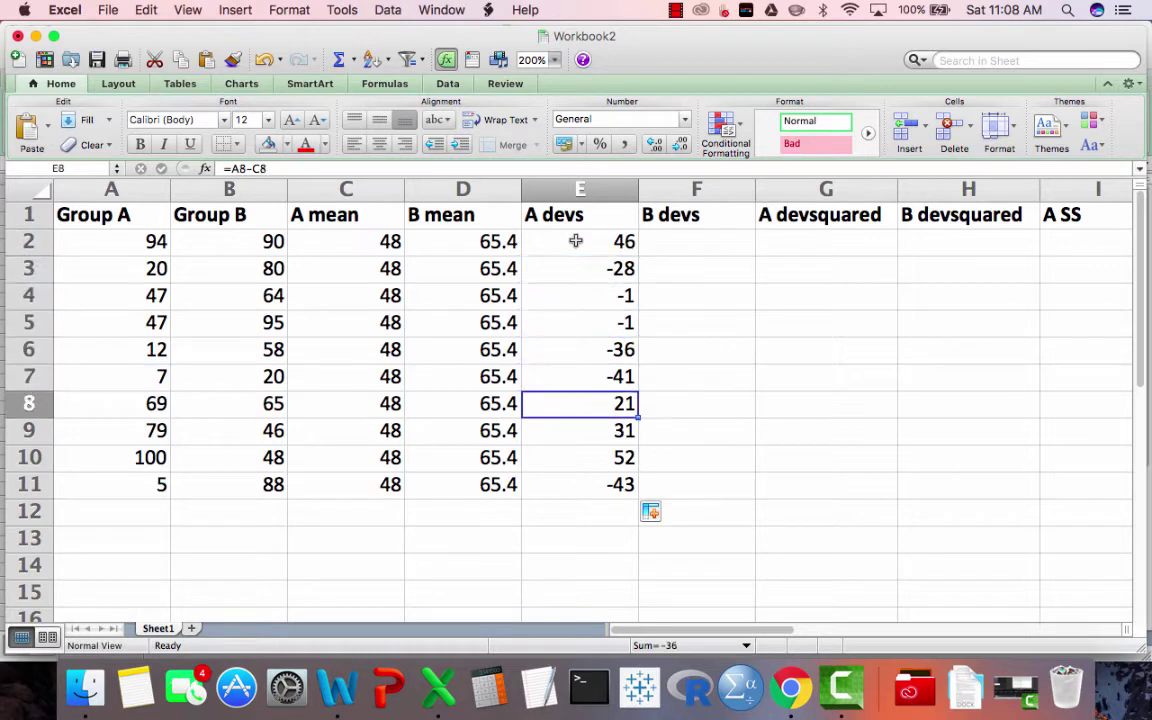
{"action": "key", "text": "Down"}
{"action": "key", "text": "Down"}
{"action": "left_click", "coordinate": [571, 241]}
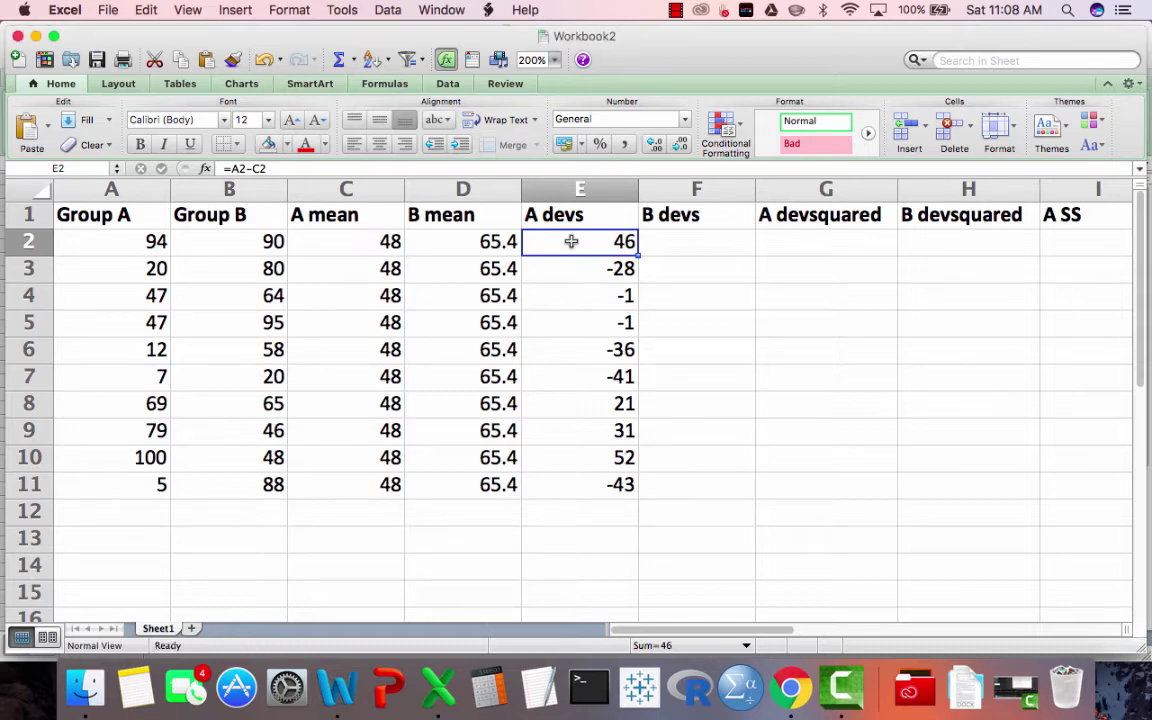
{"action": "left_click", "coordinate": [589, 384]}
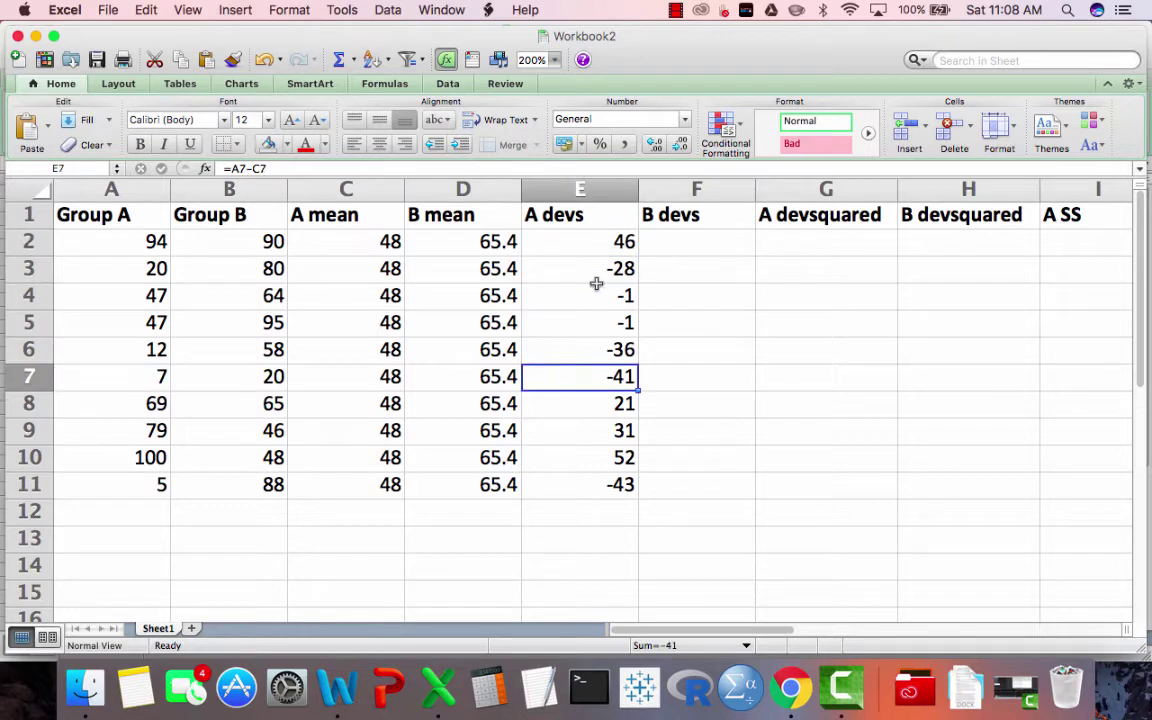
{"action": "left_click_drag", "start_coordinate": [589, 242], "coordinate": [581, 477]}
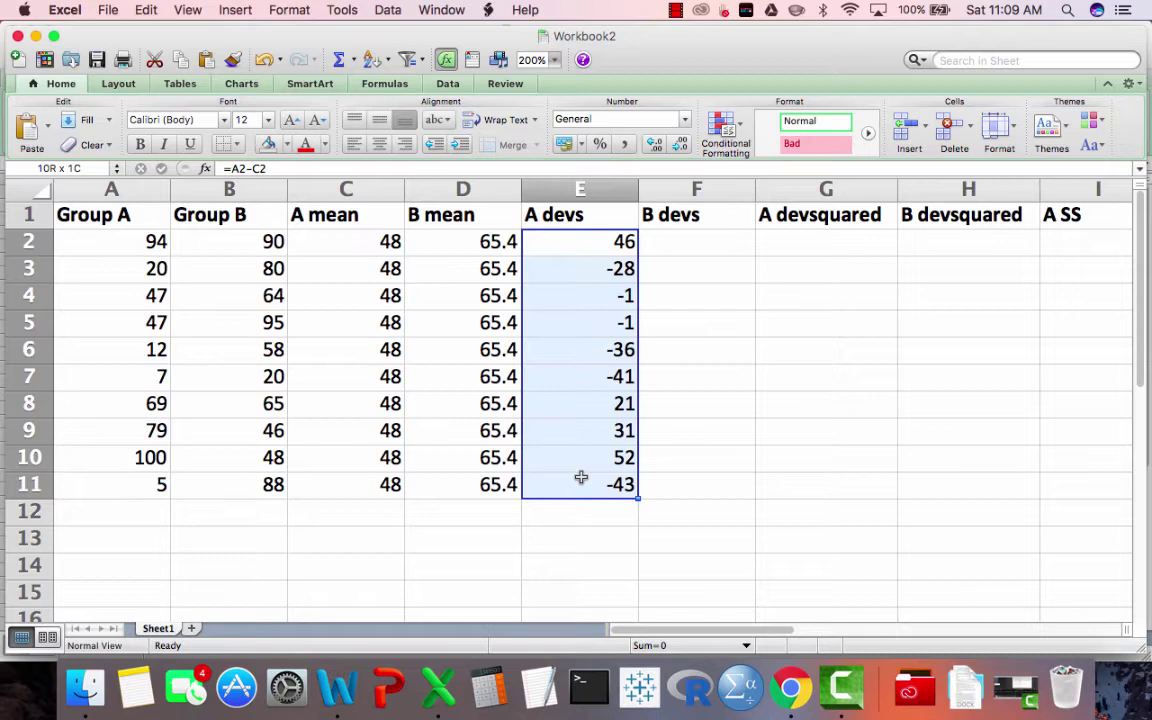
Step: Enter =B2-D2 in F2 as the first B deviation and fill it down the B devs column through F11
{"action": "left_click", "coordinate": [659, 236]}
{"action": "type", "text": "="}
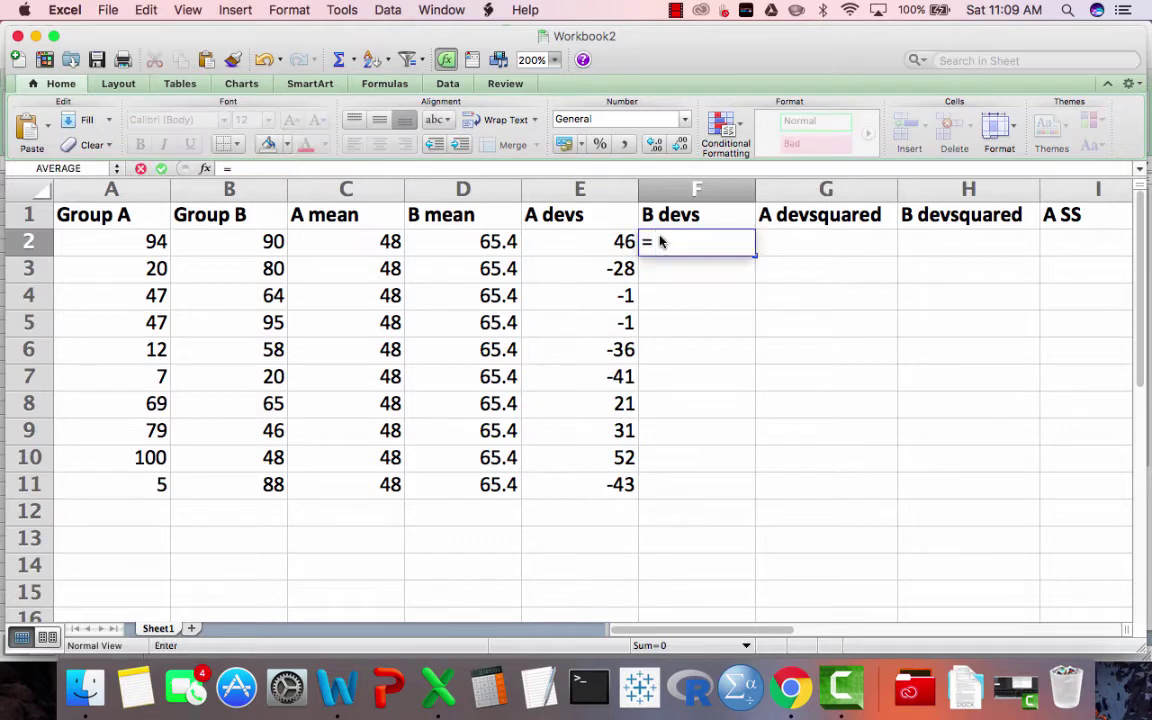
{"action": "left_click", "coordinate": [241, 245]}
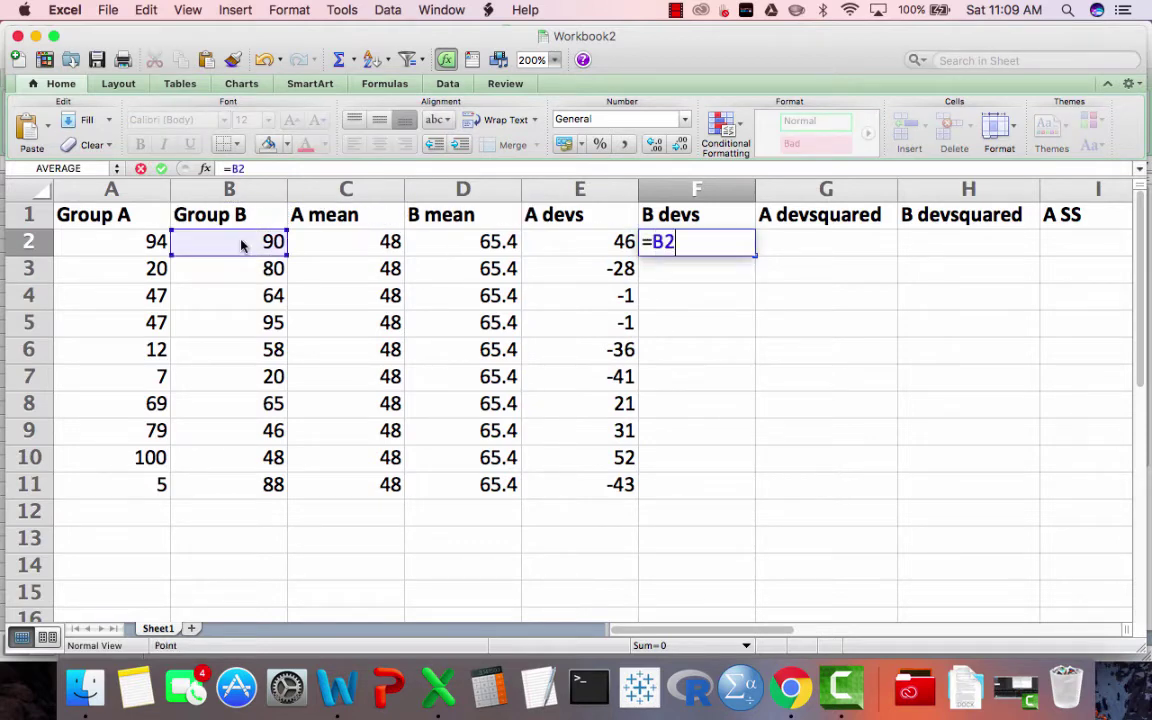
{"action": "type", "text": "-"}
{"action": "left_click", "coordinate": [442, 242]}
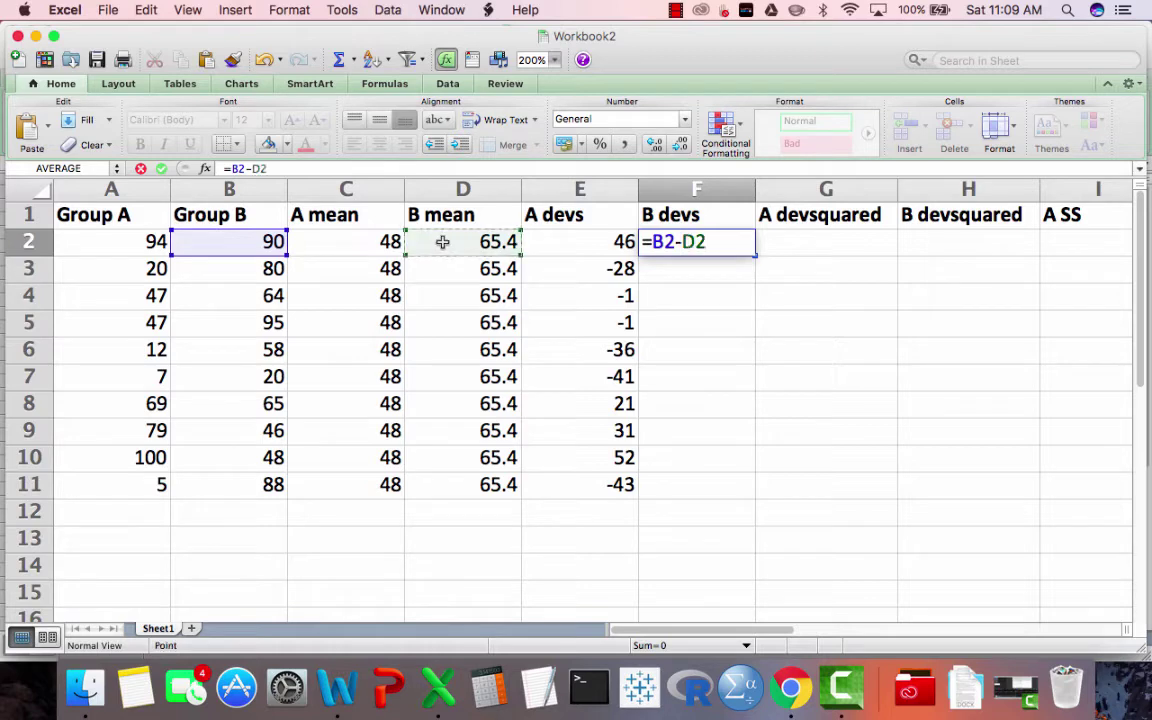
{"action": "key", "text": "Return"}
{"action": "left_click", "coordinate": [731, 242]}
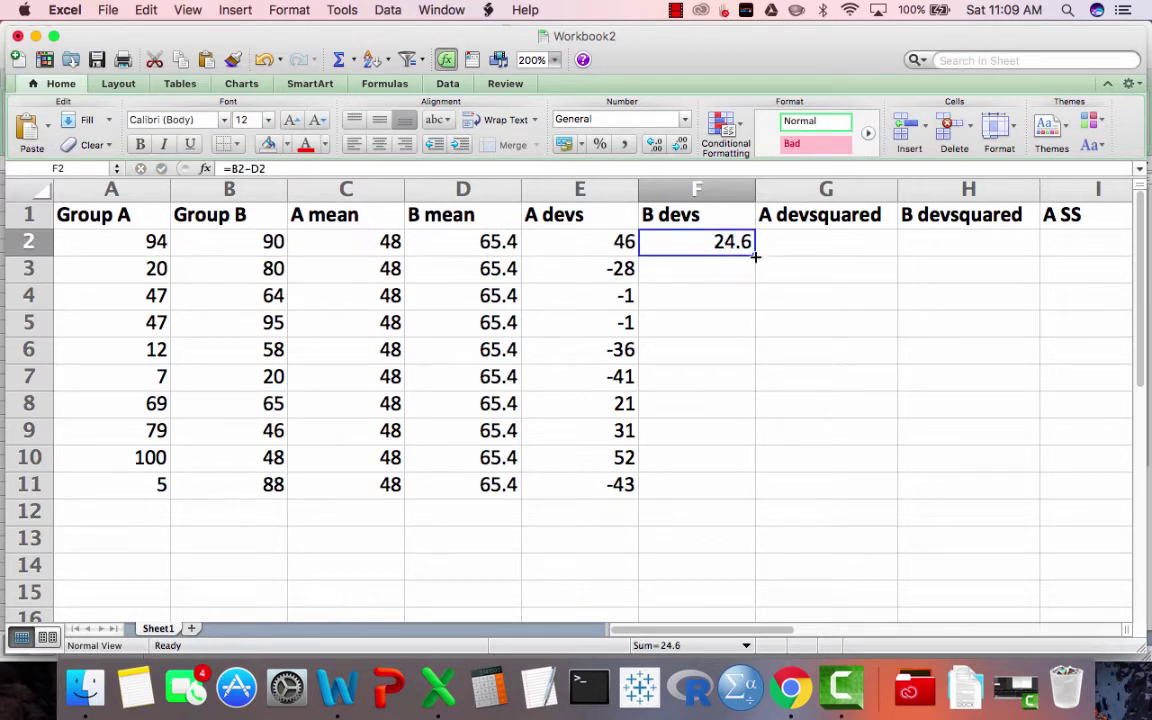
{"action": "left_click_drag", "start_coordinate": [755, 256], "coordinate": [736, 490]}
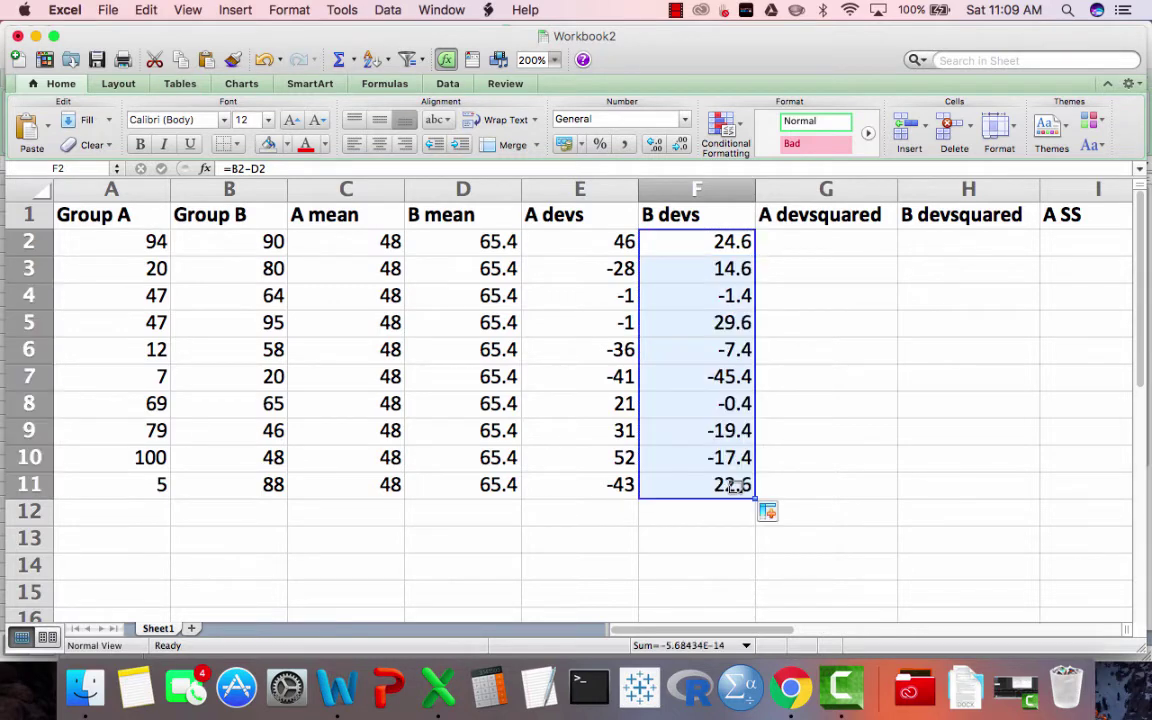
Step: Total the A deviations in E12 with =SUM(E2:E11), copy the formula across to F12, and inspect the B deviation total
{"action": "left_click", "coordinate": [602, 511]}
{"action": "type", "text": "="}
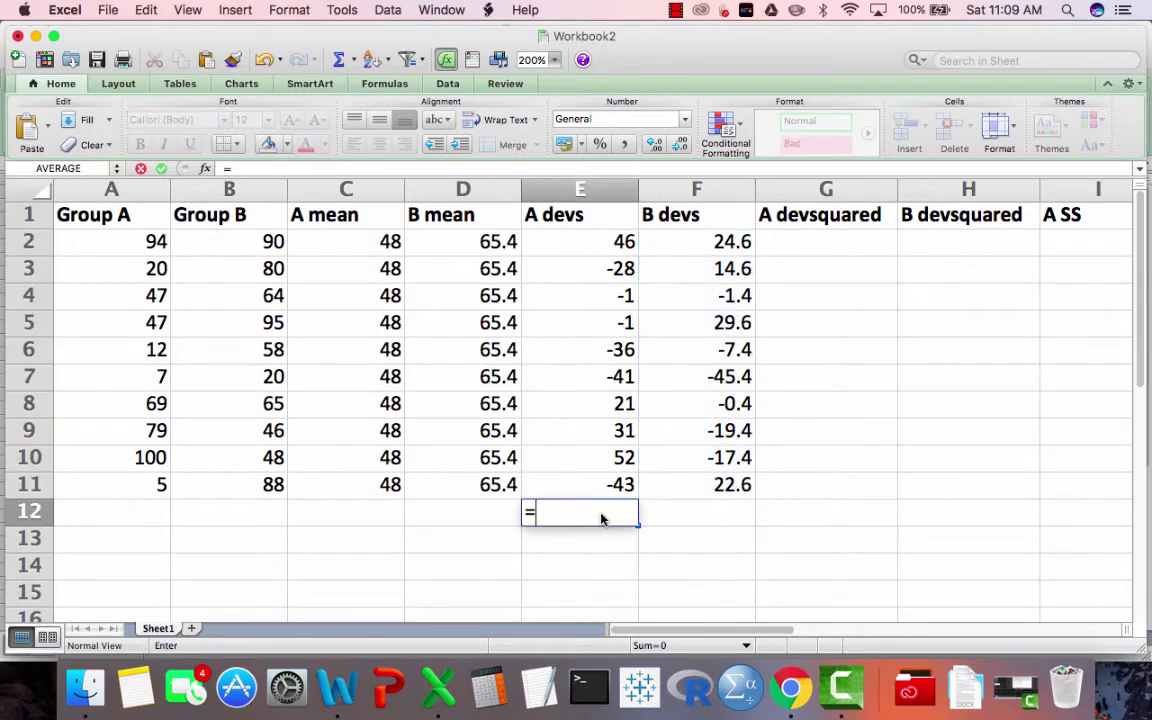
{"action": "type", "text": "sum("}
{"action": "left_click_drag", "start_coordinate": [580, 244], "coordinate": [597, 502]}
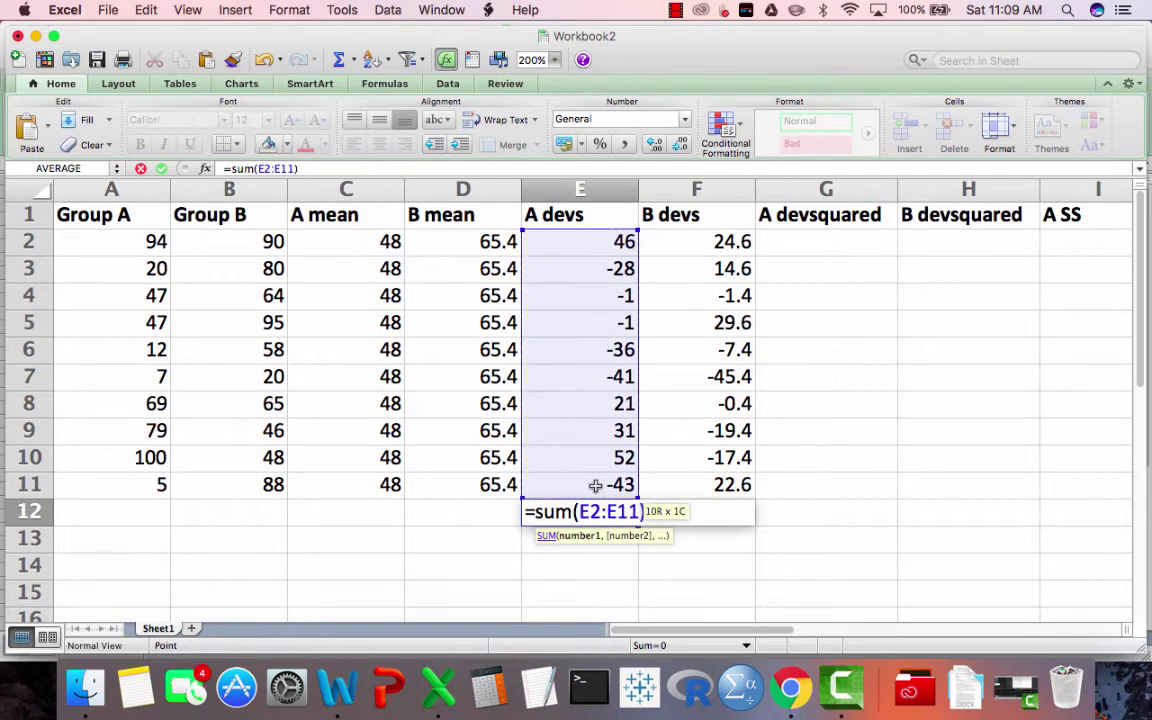
{"action": "key", "text": "Return"}
{"action": "left_click", "coordinate": [598, 505]}
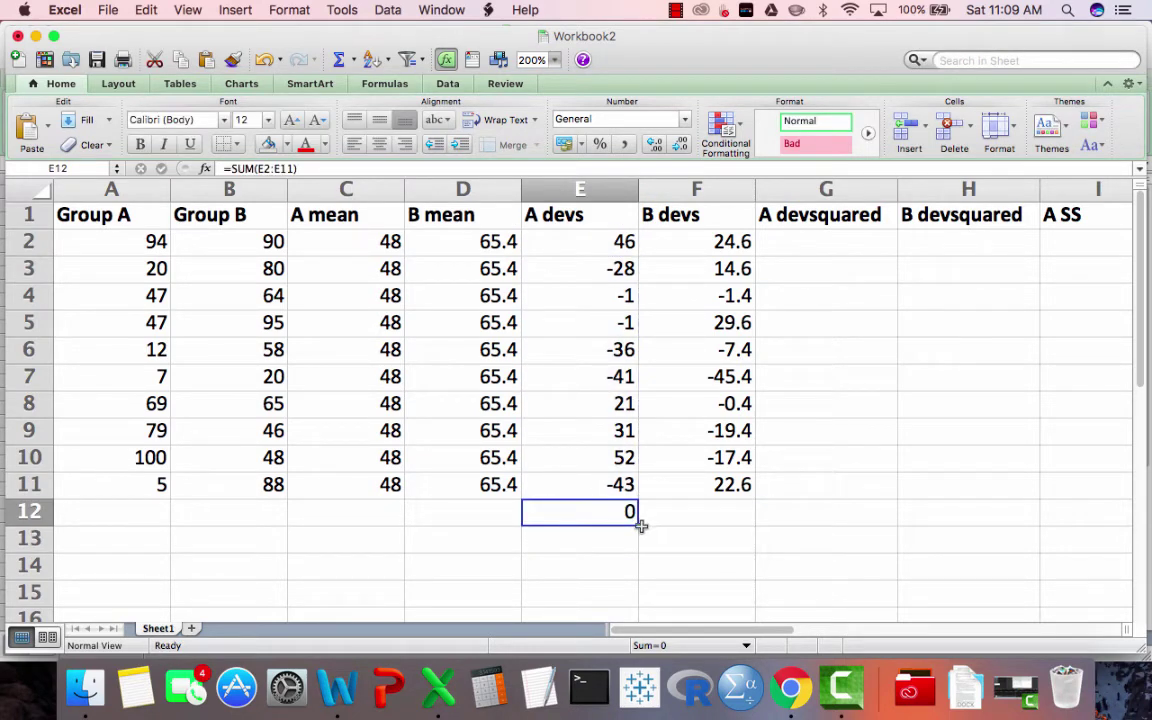
{"action": "left_click_drag", "start_coordinate": [638, 525], "coordinate": [715, 522]}
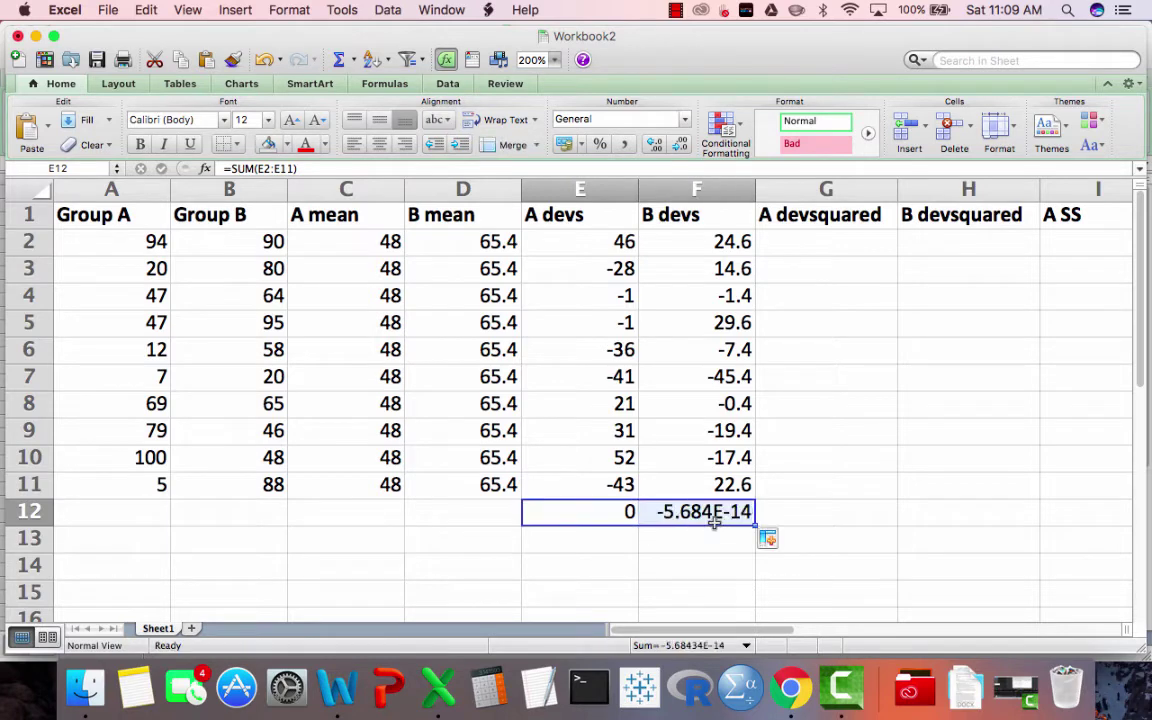
{"action": "left_click", "coordinate": [690, 515]}
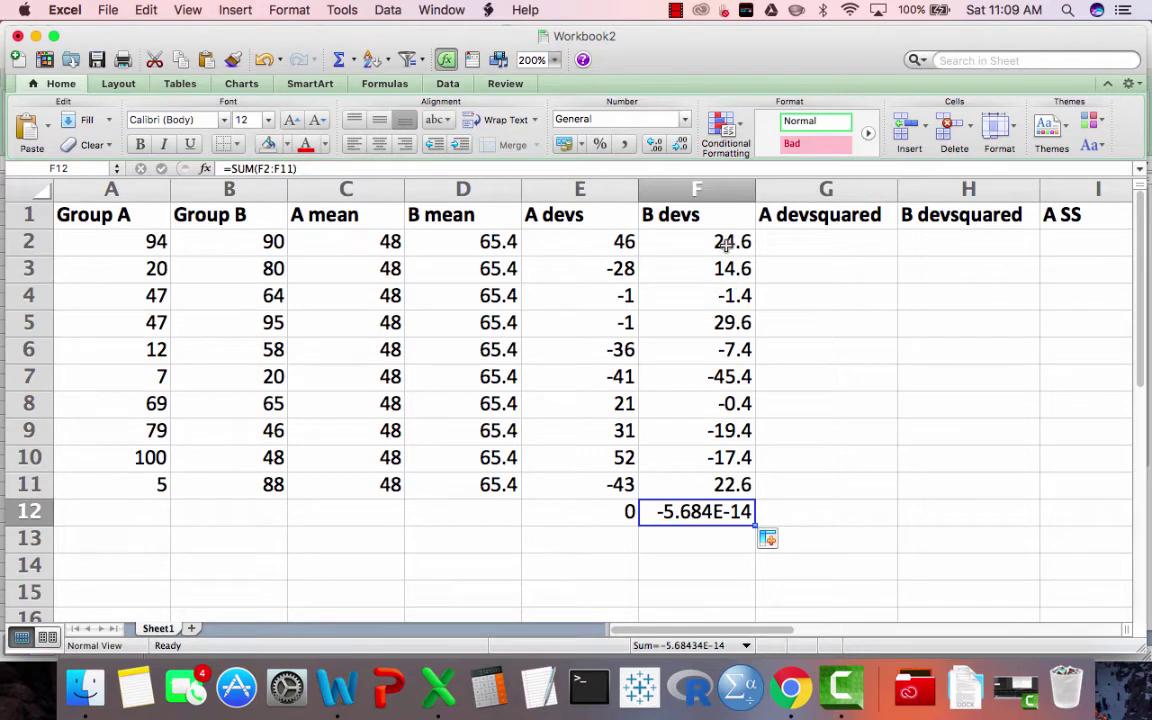
{"action": "left_click_drag", "start_coordinate": [727, 243], "coordinate": [712, 478]}
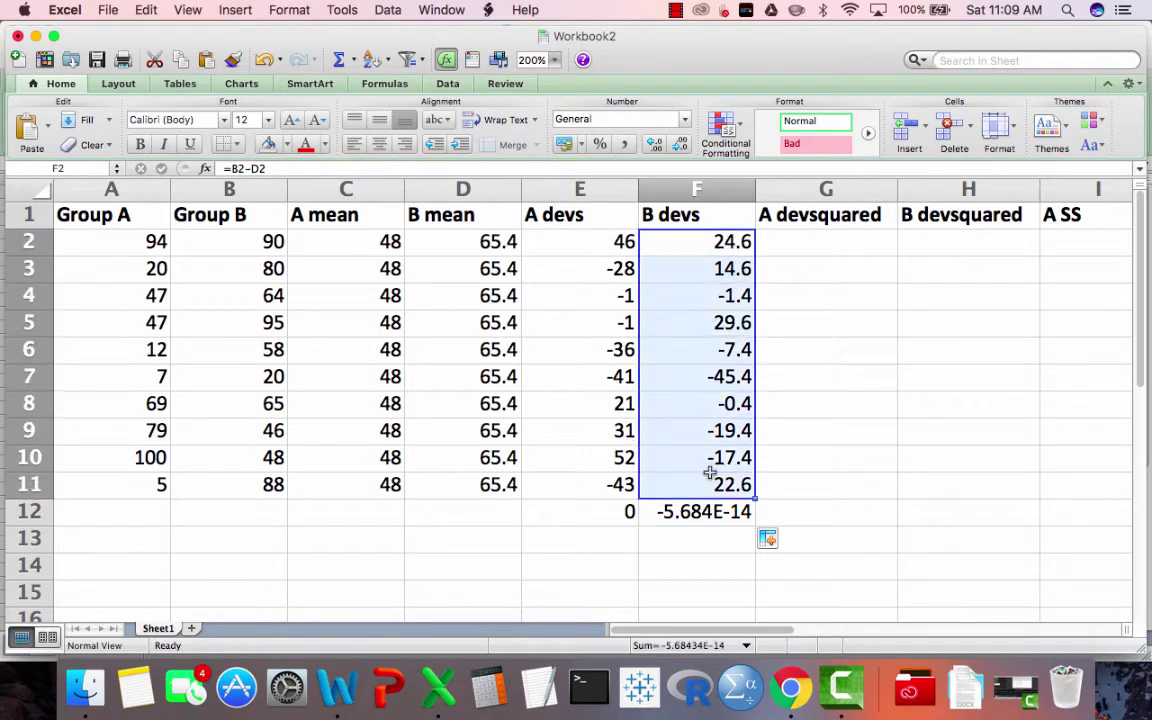
{"action": "left_click", "coordinate": [702, 511]}
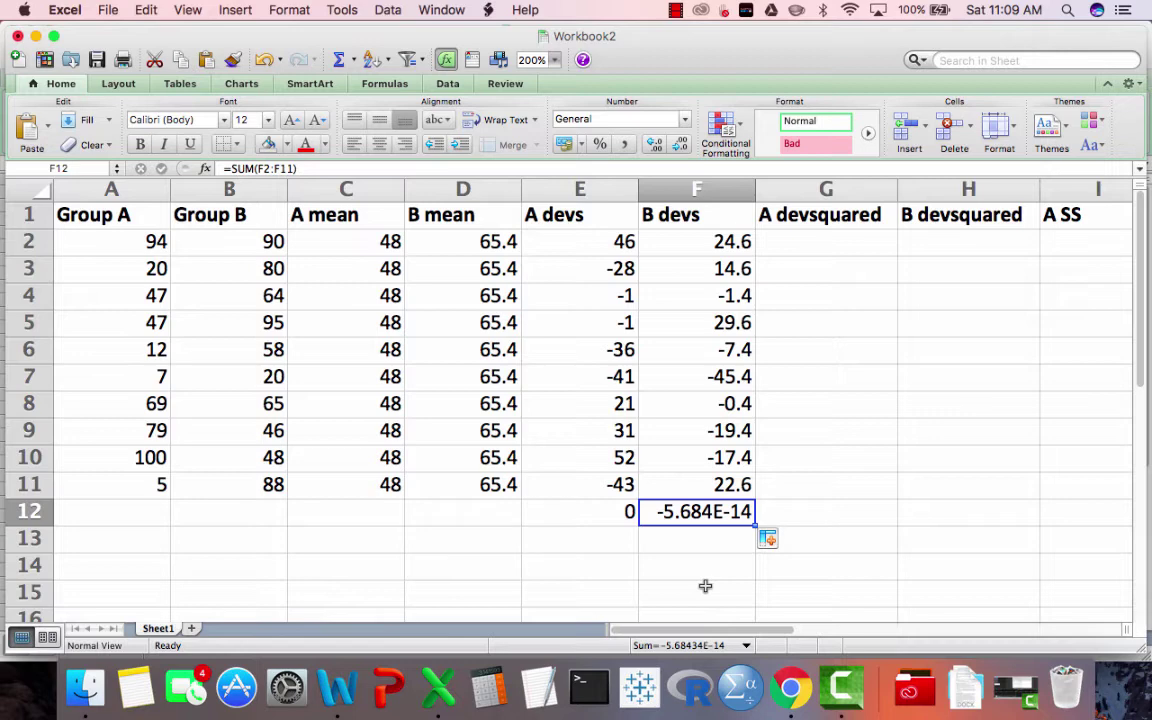
Step: Clear the contents of the two deviation totals in E12 and F12
{"action": "left_click", "coordinate": [620, 511]}
{"action": "right_click", "coordinate": [620, 511]}
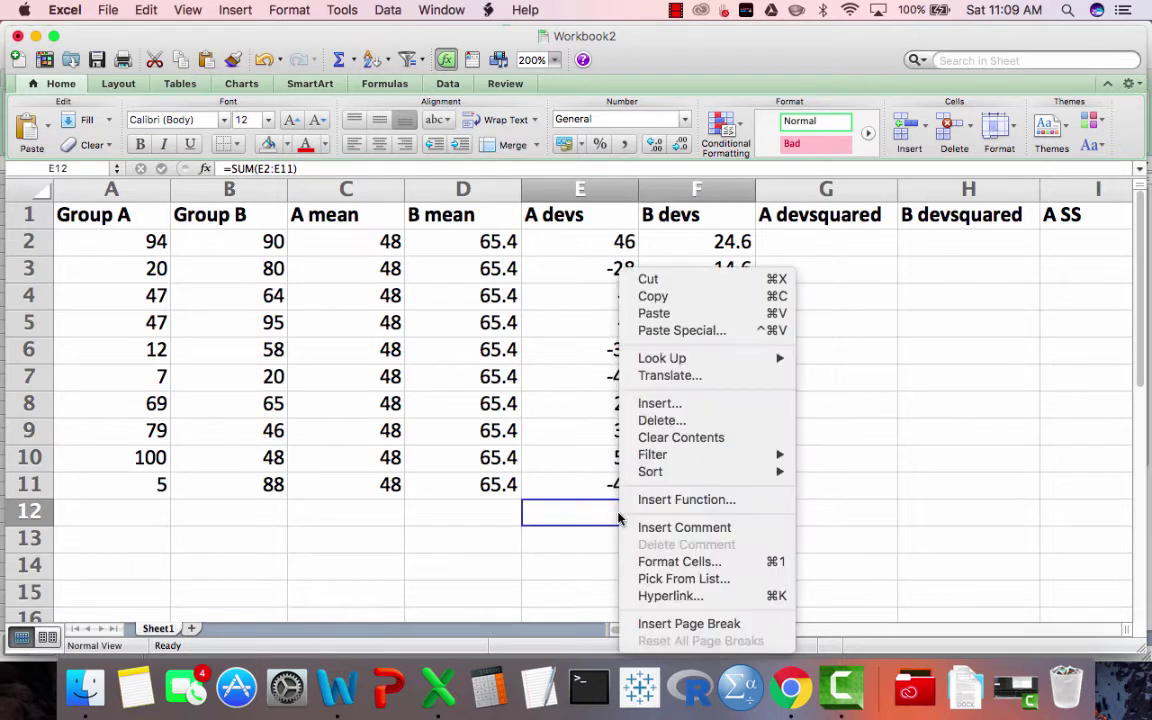
{"action": "left_click", "coordinate": [664, 443]}
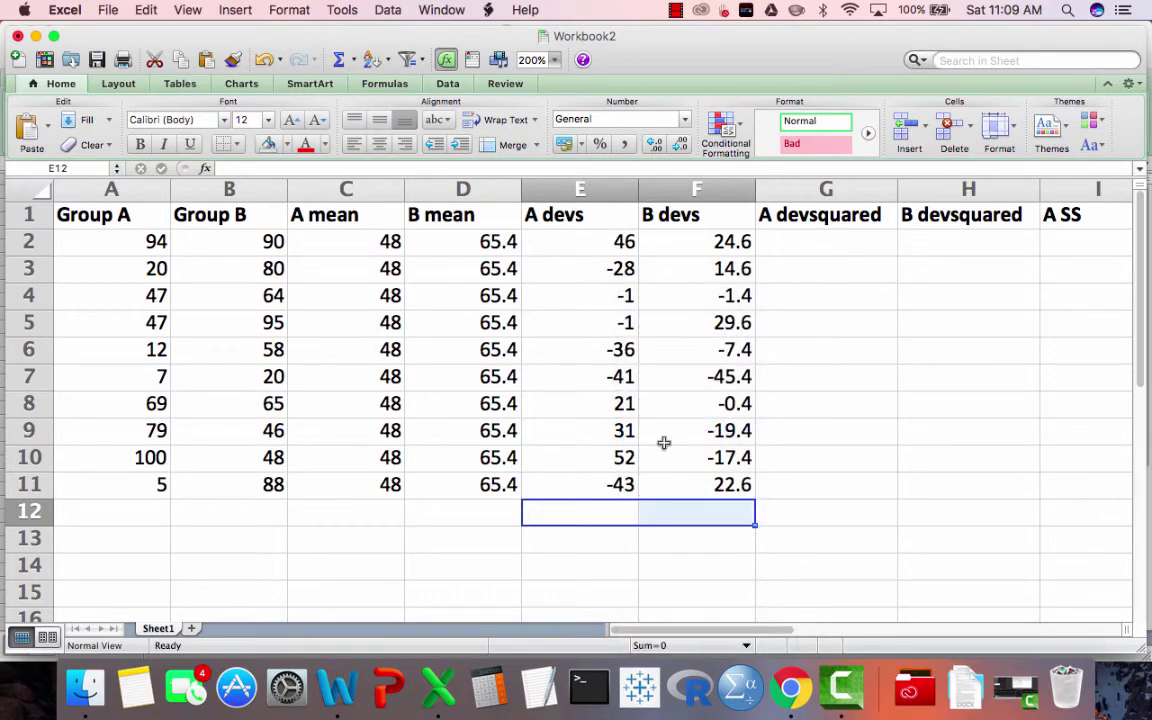
Step: Review the A and B deviations, and square the first A deviation by entering =E2^2 in G2
{"action": "left_click", "coordinate": [792, 245]}
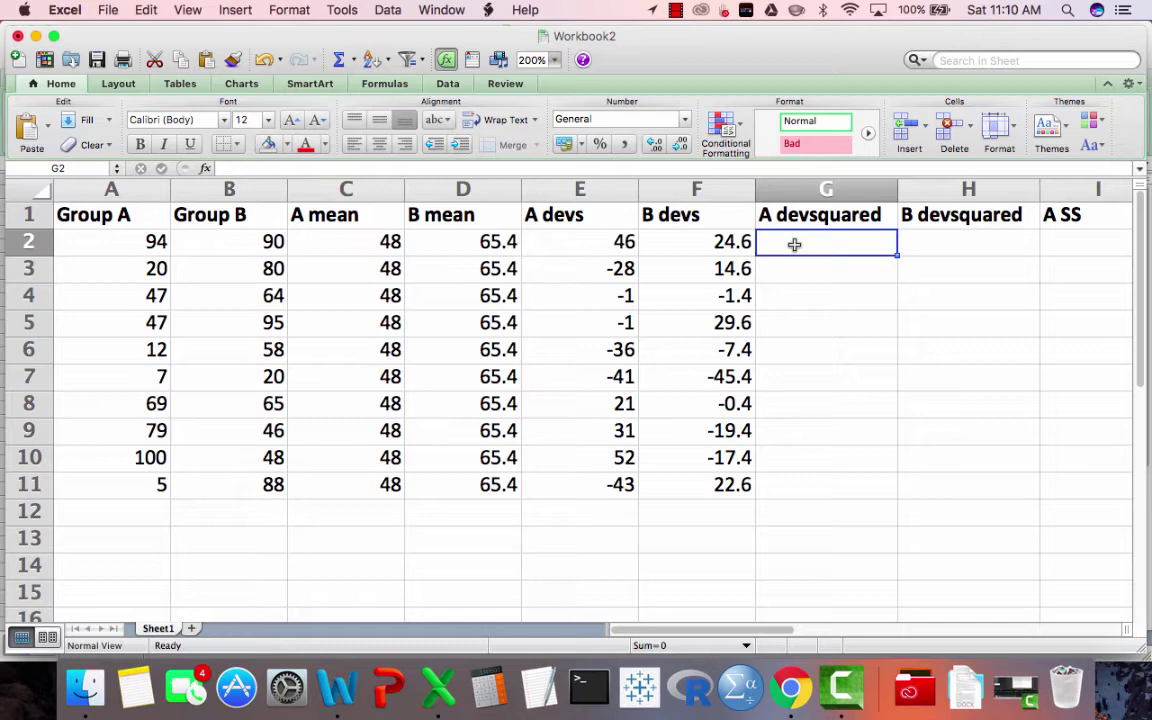
{"action": "left_click_drag", "start_coordinate": [689, 240], "coordinate": [708, 487]}
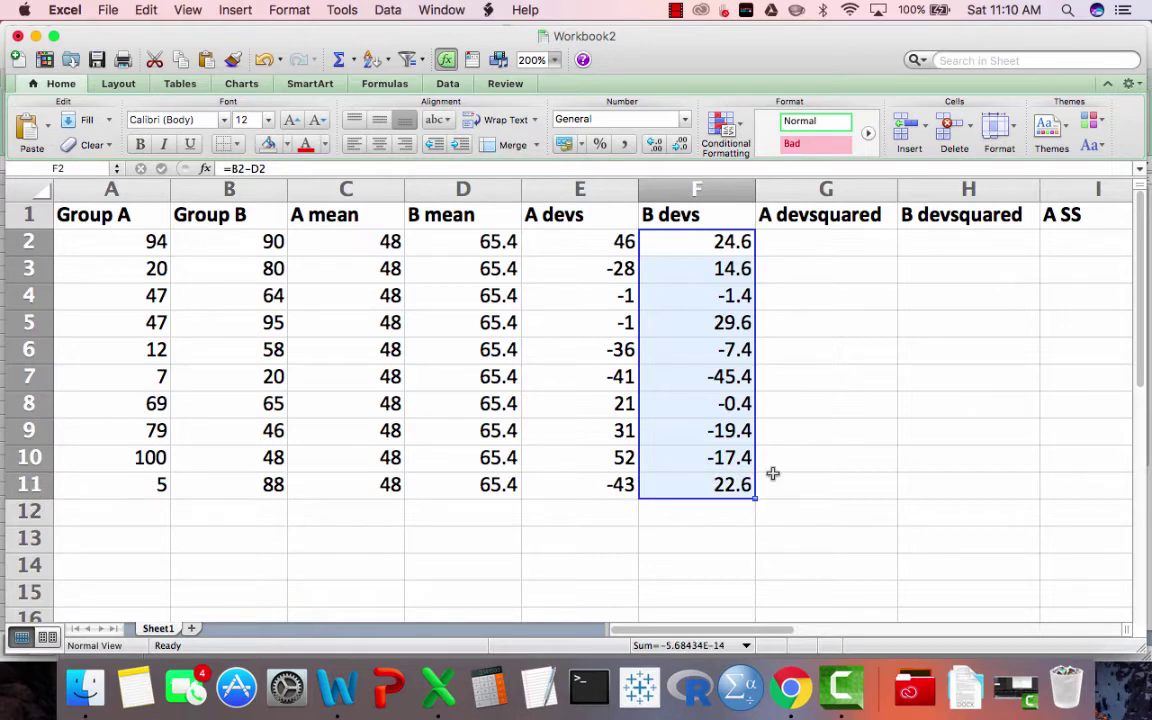
{"action": "left_click", "coordinate": [813, 244]}
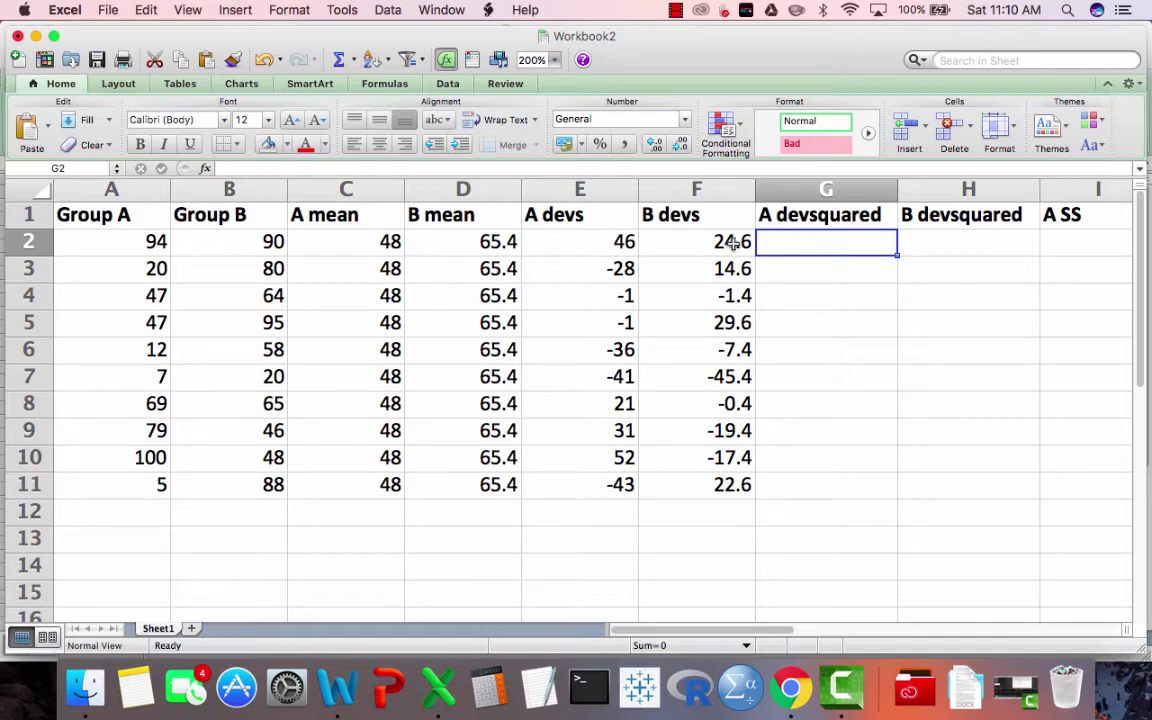
{"action": "left_click_drag", "start_coordinate": [730, 241], "coordinate": [726, 478]}
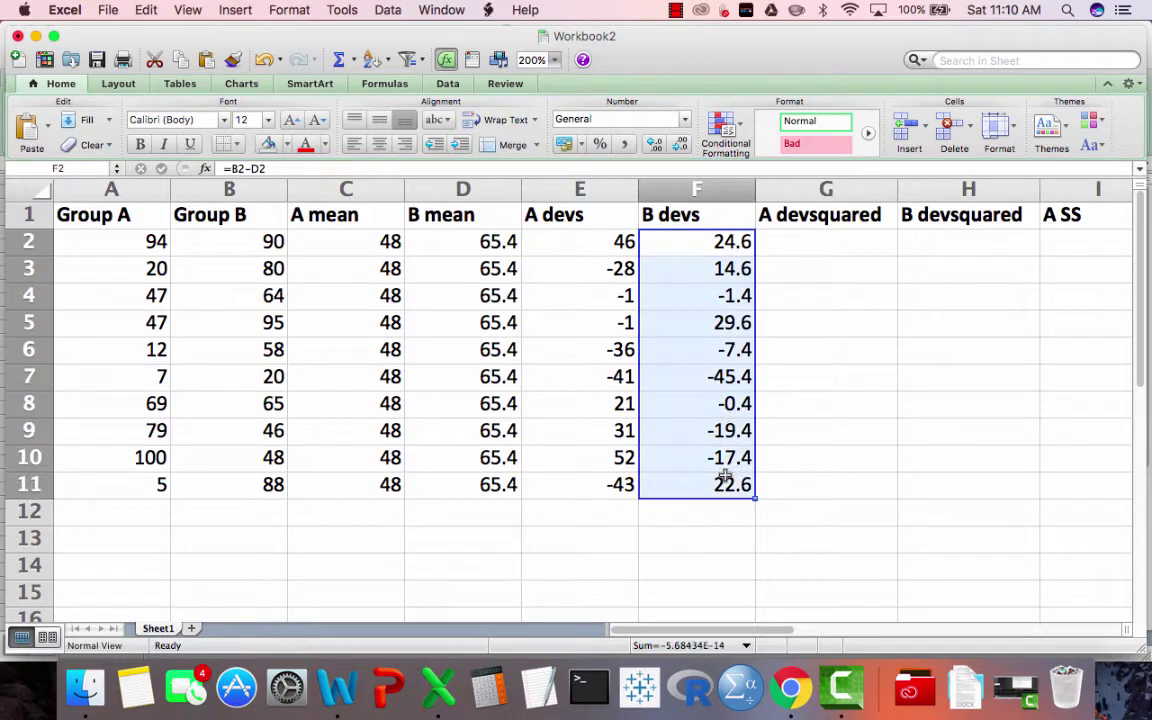
{"action": "left_click_drag", "start_coordinate": [600, 240], "coordinate": [540, 482]}
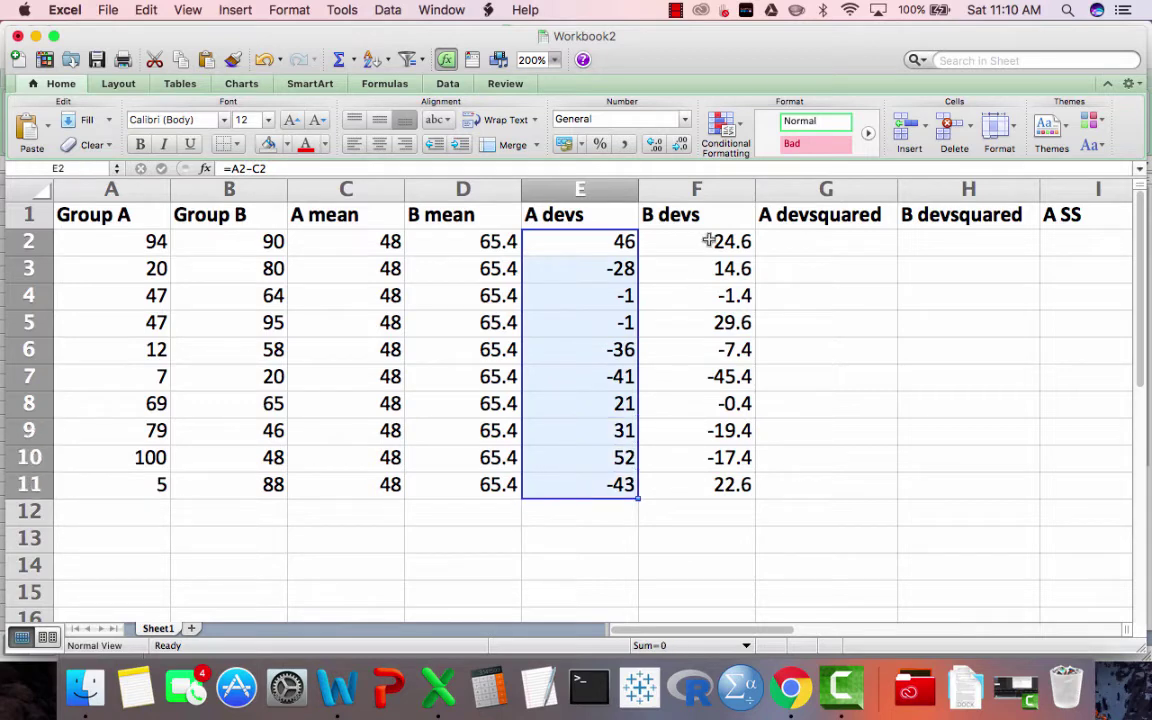
{"action": "left_click", "coordinate": [792, 239]}
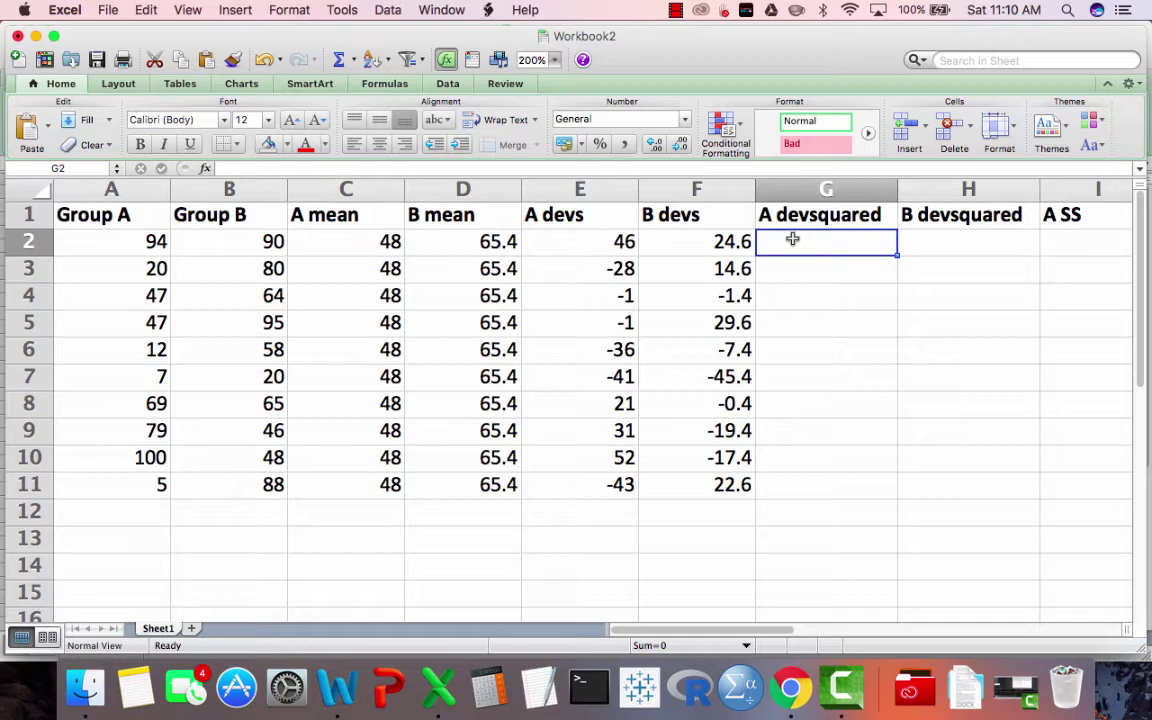
{"action": "type", "text": "="}
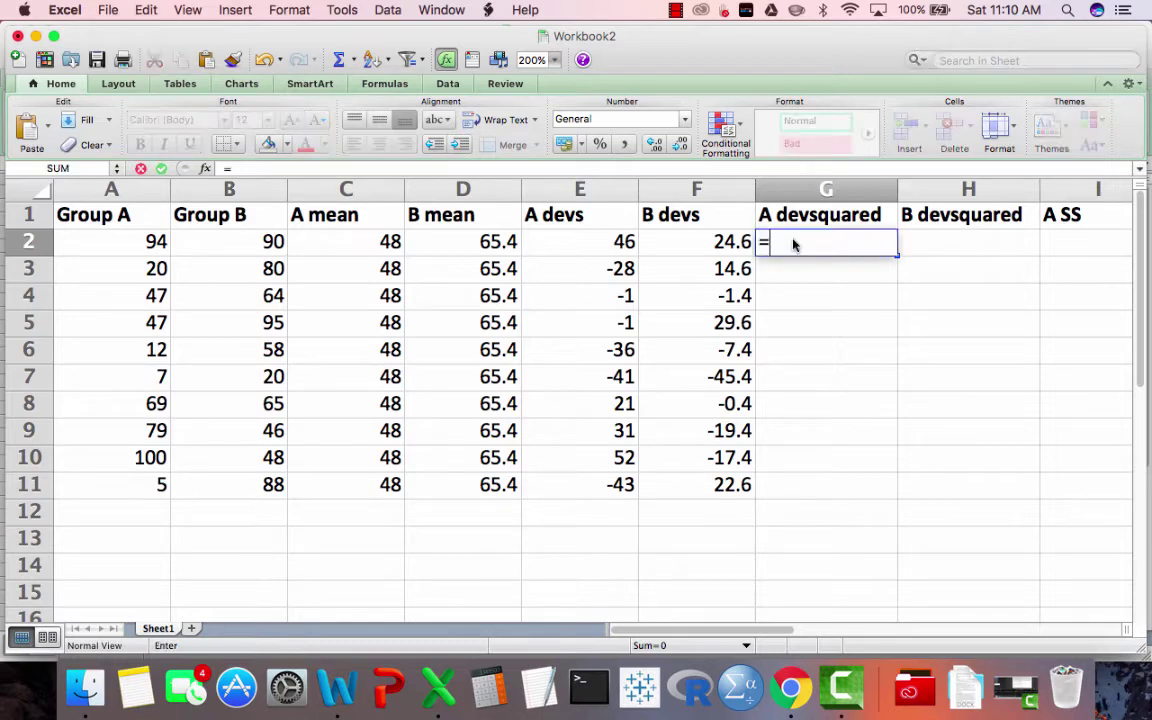
{"action": "left_click", "coordinate": [612, 244]}
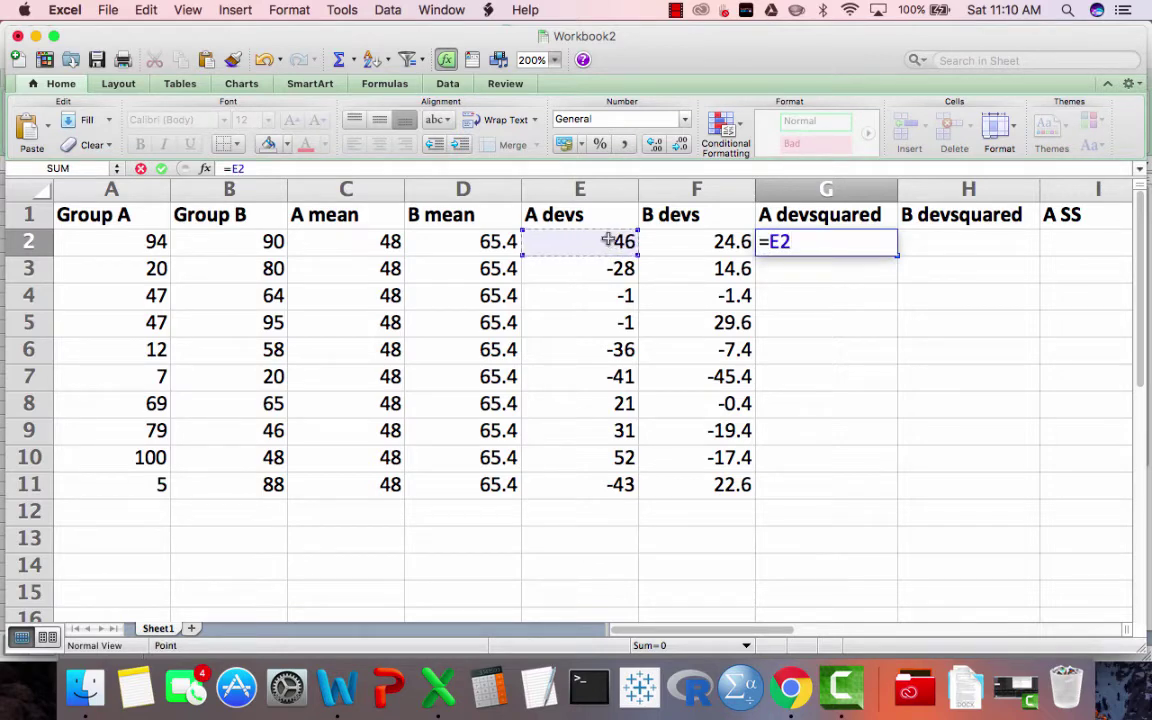
{"action": "type", "text": "^2"}
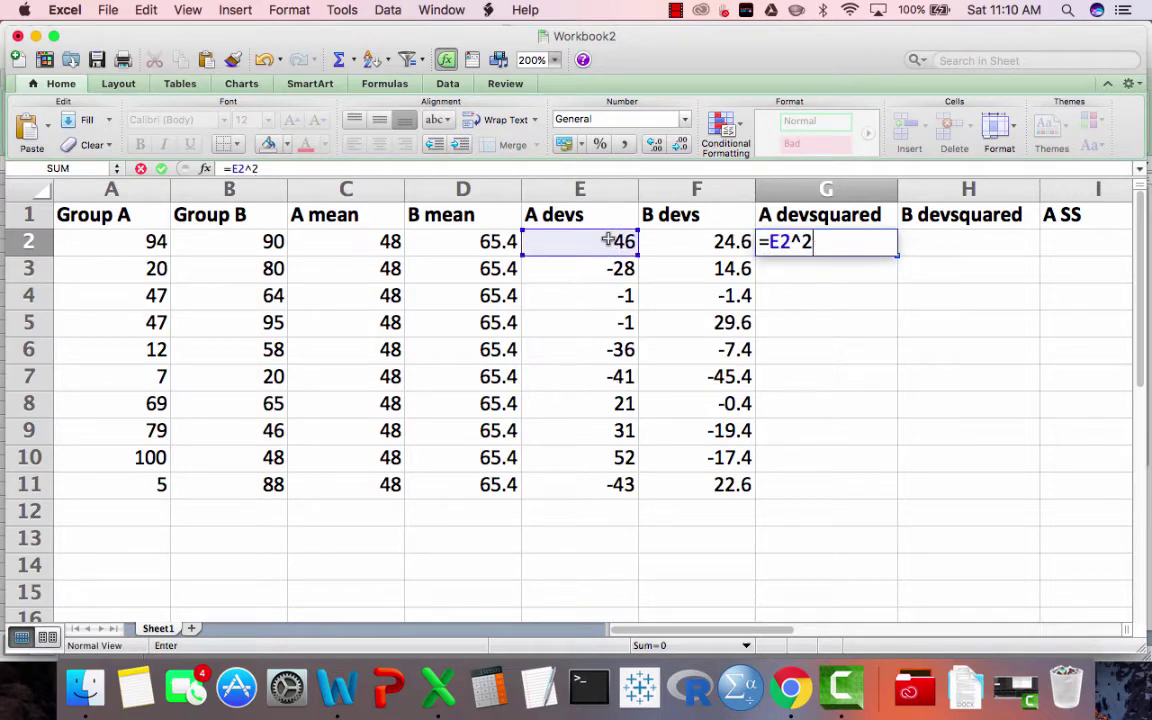
{"action": "key", "text": "Return"}
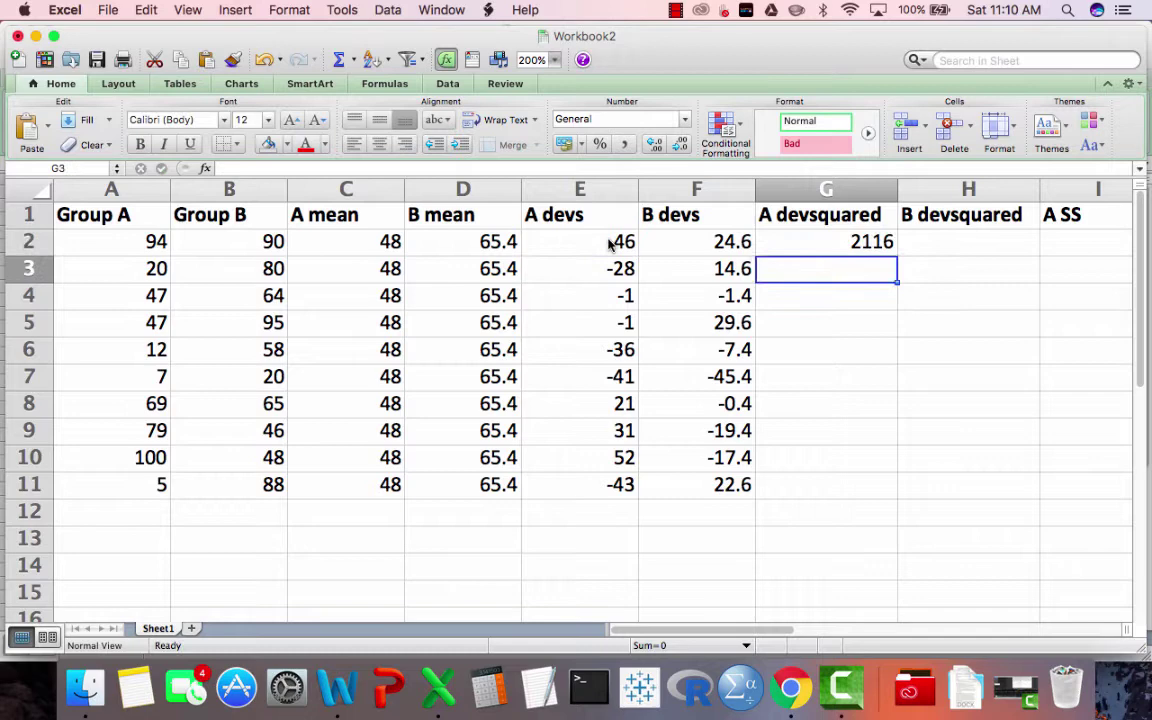
Step: Fill the squared deviation formula from G2 down through G11, and copy it across to H2 for the first B deviation
{"action": "left_click", "coordinate": [876, 243]}
{"action": "left_click_drag", "start_coordinate": [897, 256], "coordinate": [857, 497]}
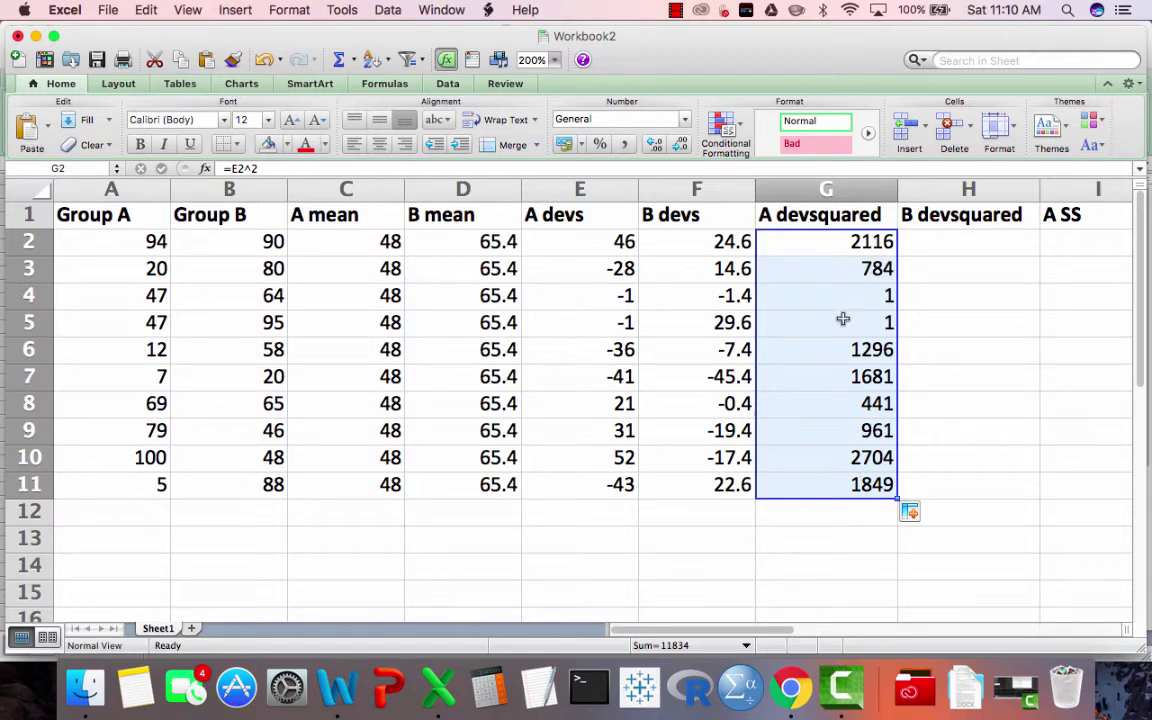
{"action": "left_click", "coordinate": [852, 241]}
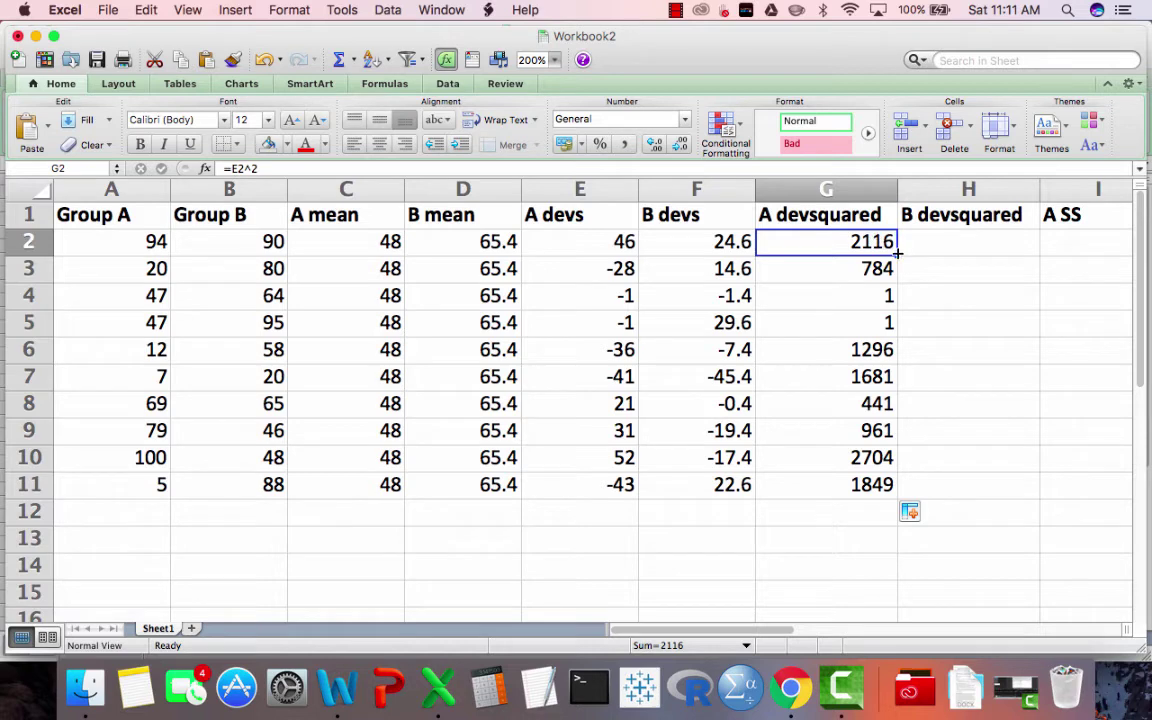
{"action": "left_click_drag", "start_coordinate": [898, 255], "coordinate": [992, 263]}
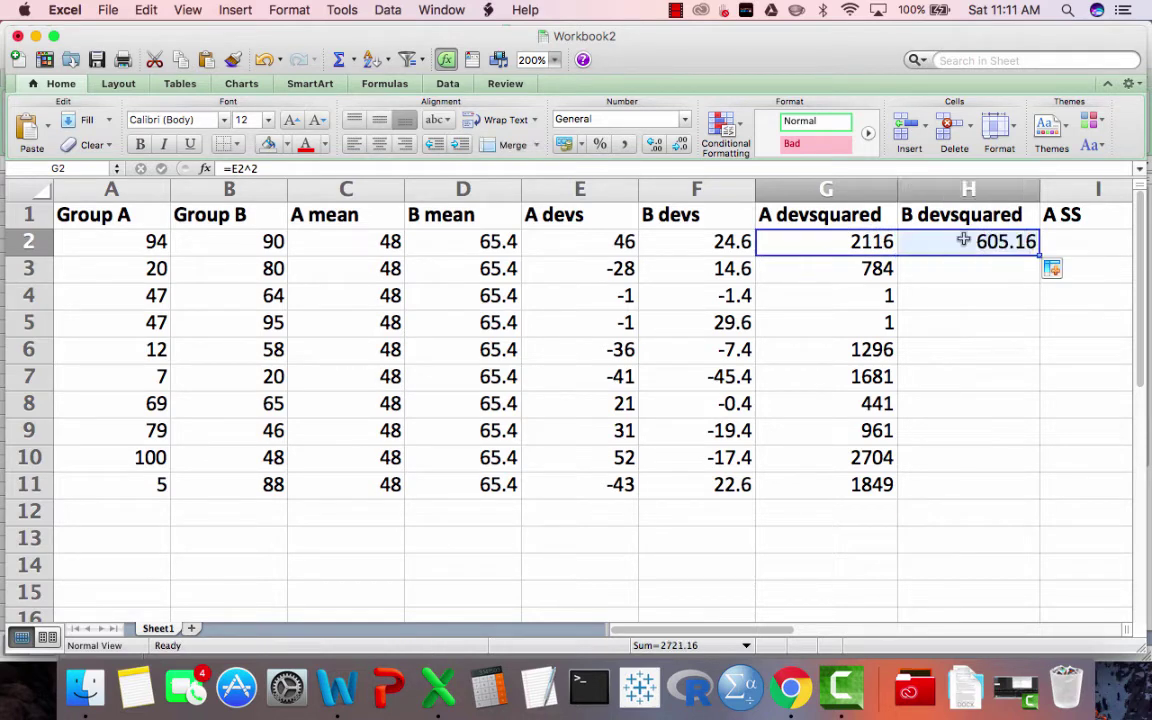
{"action": "left_click", "coordinate": [964, 240]}
{"action": "left_click", "coordinate": [705, 170]}
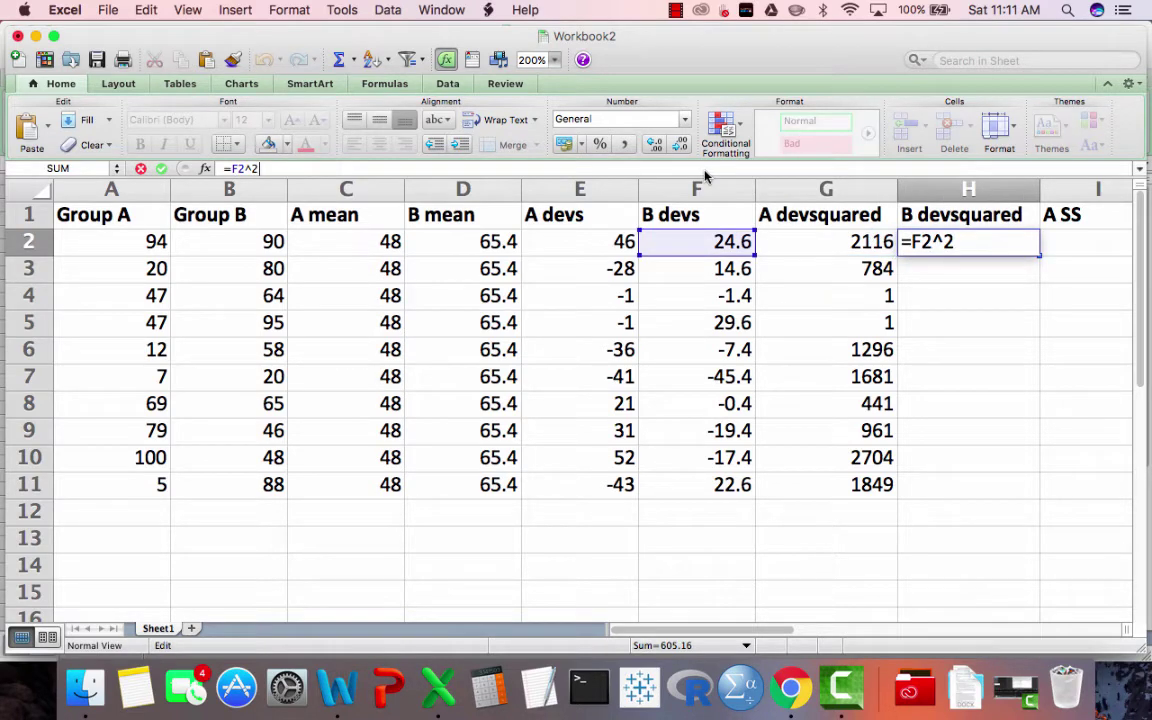
{"action": "key", "text": "Return"}
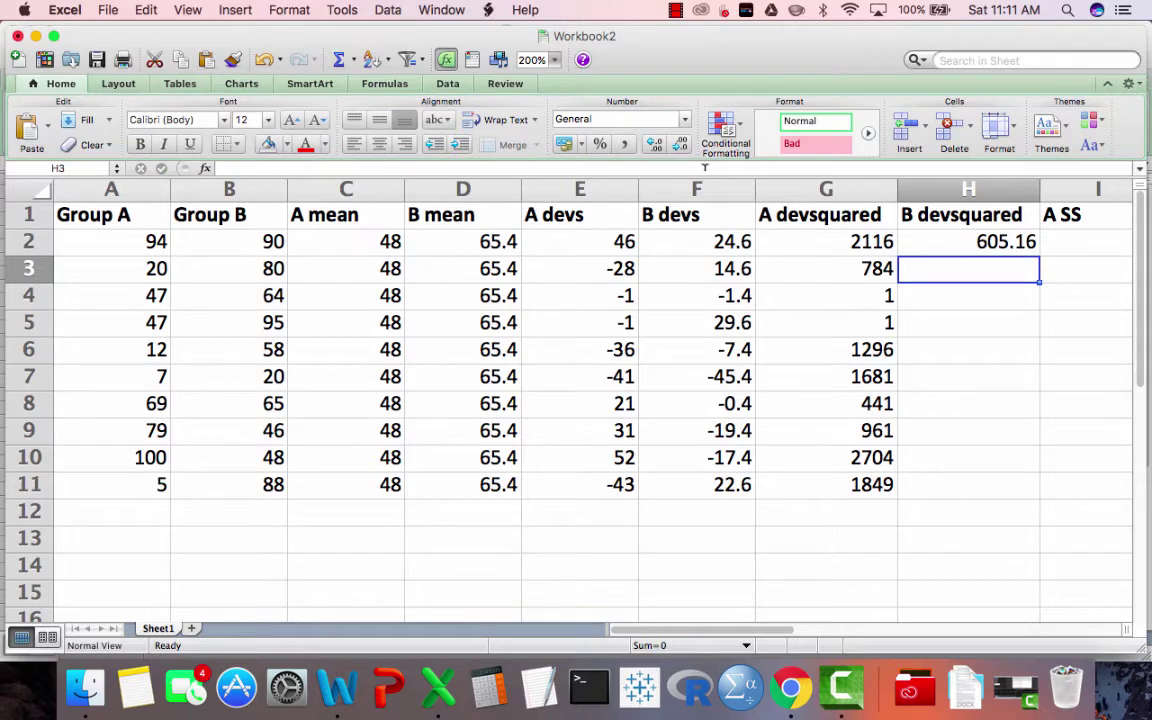
Step: Fill the H2 formula down the B devsquared column through H11
{"action": "left_click", "coordinate": [1013, 241]}
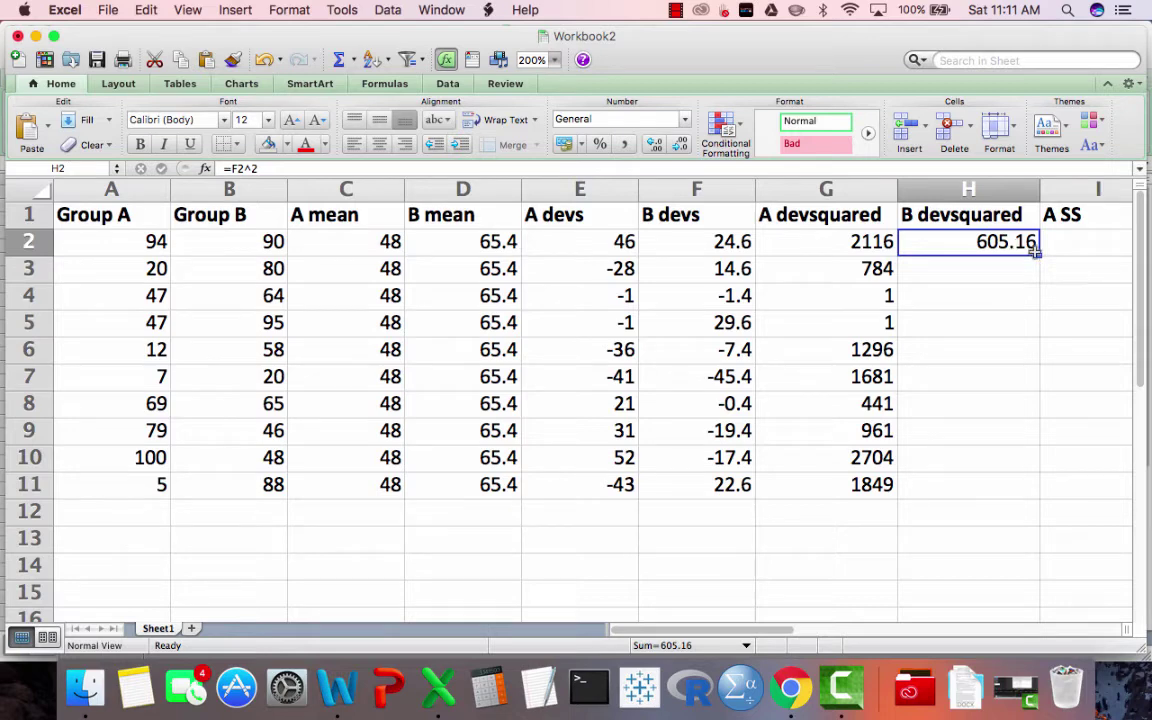
{"action": "double_click", "coordinate": [1038, 256]}
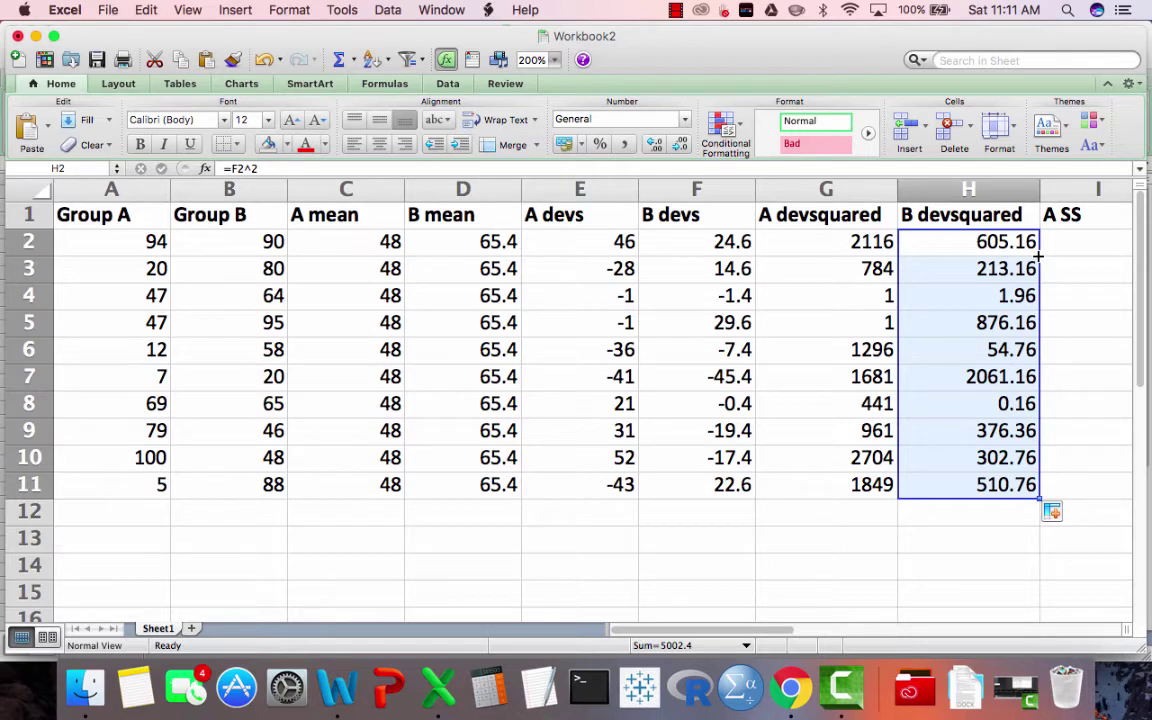
{"action": "left_click", "coordinate": [1005, 241]}
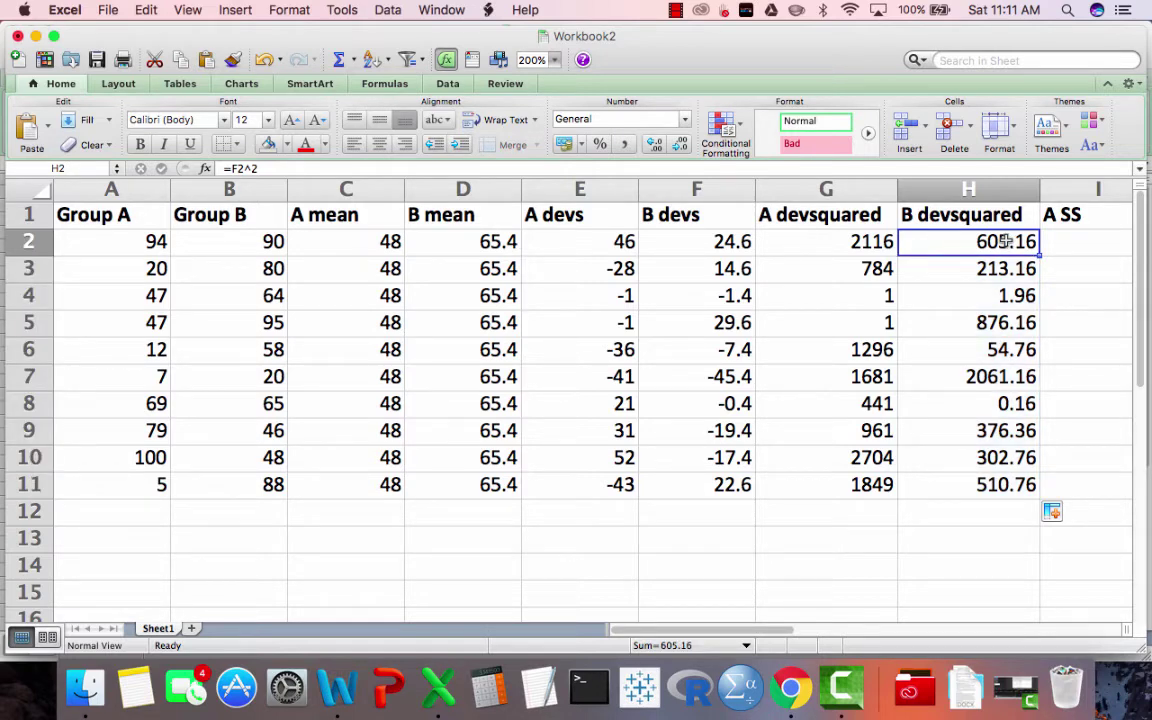
{"action": "key", "text": "super+shift+Down"}
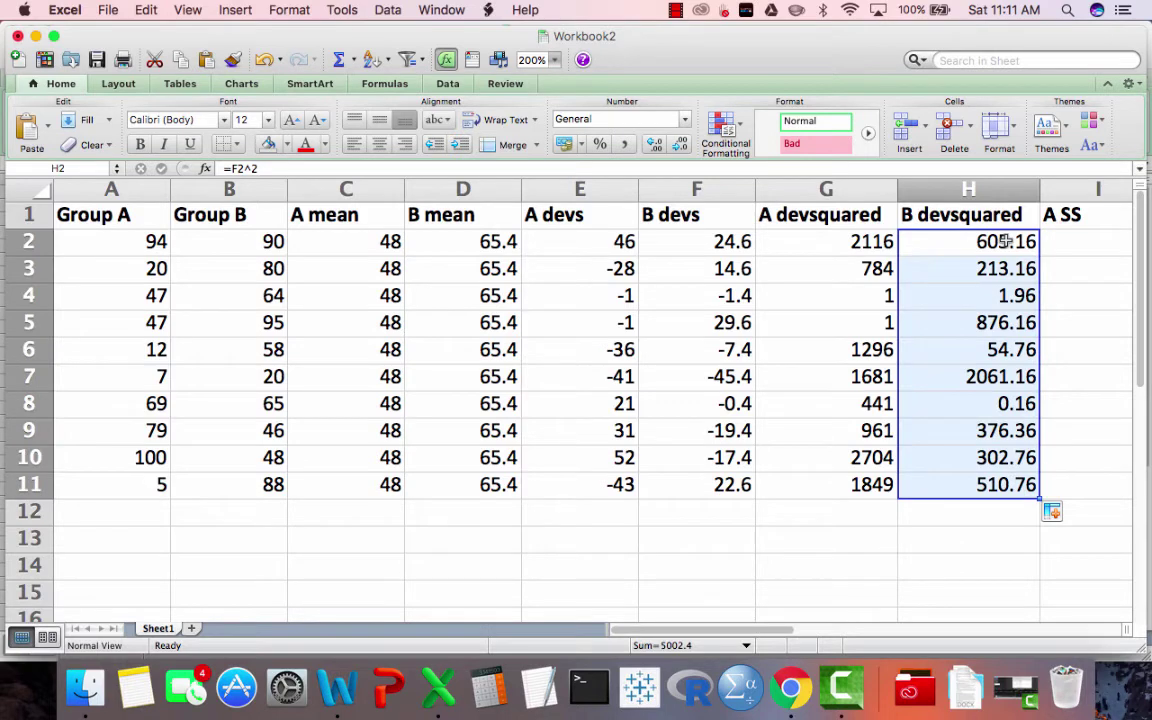
Step: Look over the column headings from B devsquared through A SS and B SS
{"action": "key", "text": "Up"}
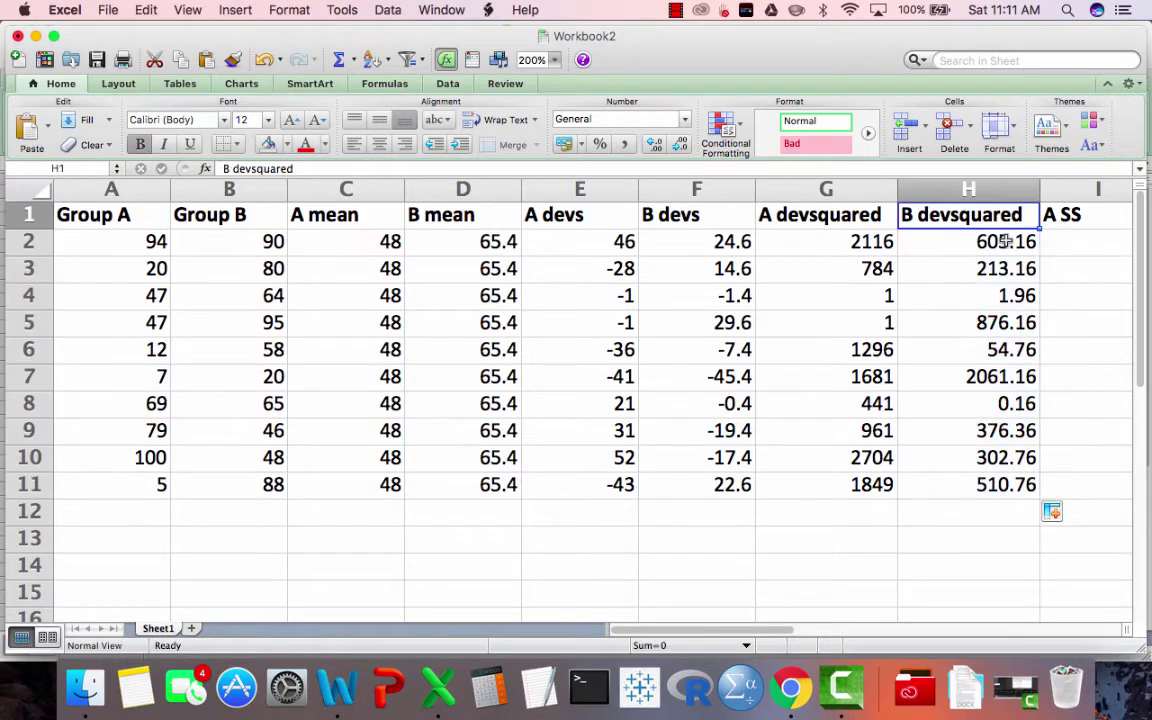
{"action": "key", "text": "Right"}
{"action": "key", "text": "Right"}
{"action": "key", "text": "Right"}
{"action": "key", "text": "Left"}
{"action": "key", "text": "Left"}
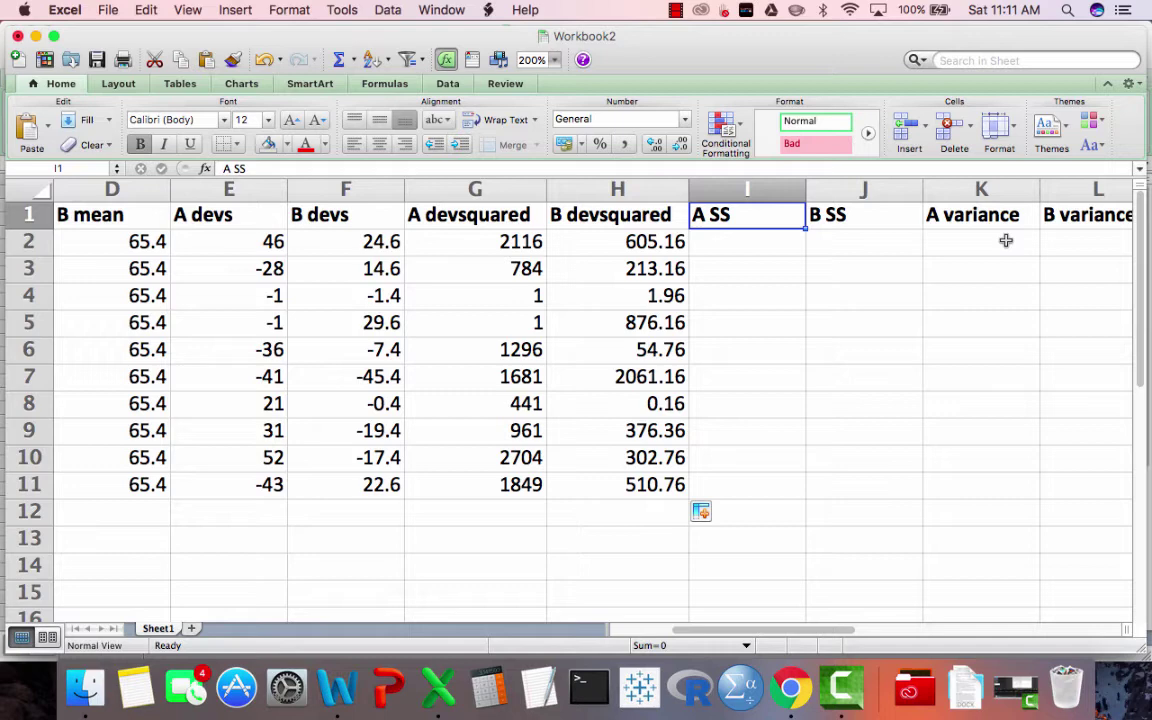
{"action": "key", "text": "Right"}
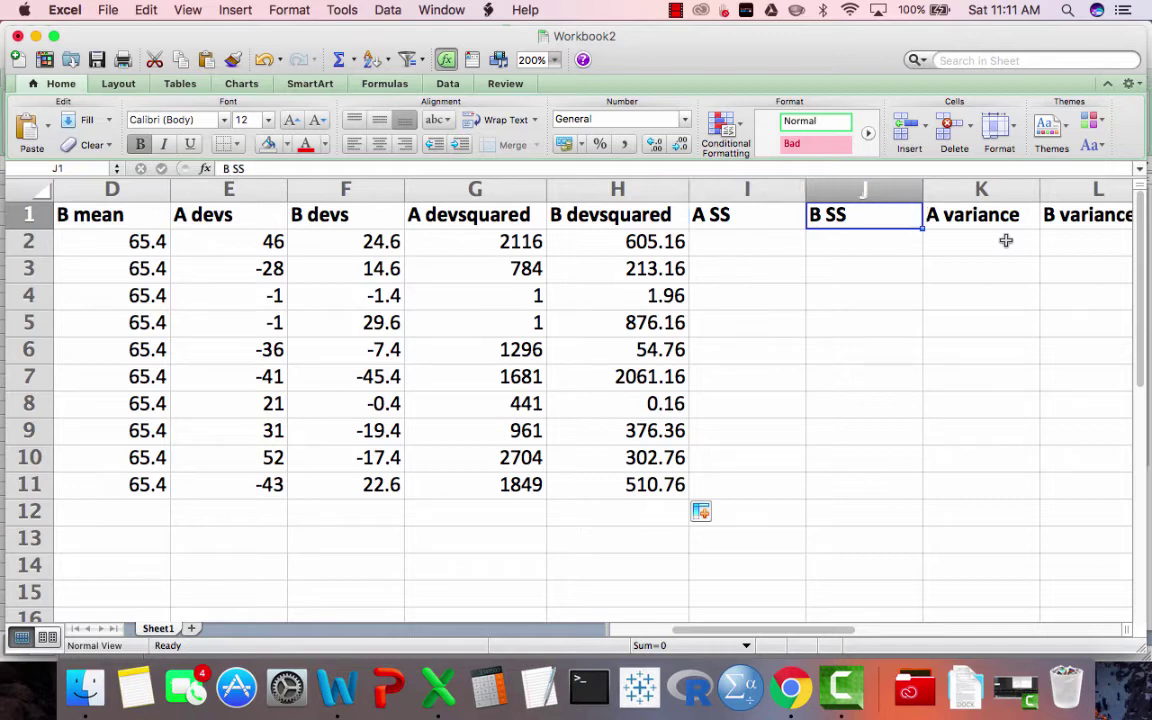
{"action": "key", "text": "Left"}
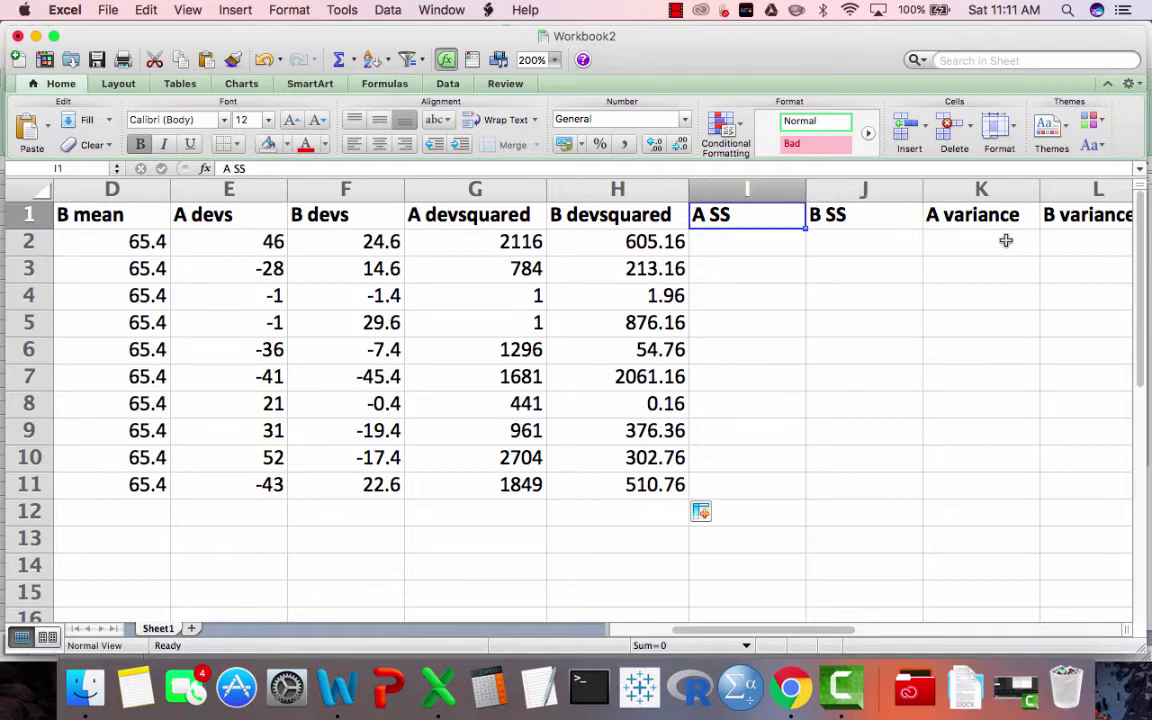
Step: Calculate the A sum of squares in I2 with =SUM(G2:G11)
{"action": "key", "text": "Down"}
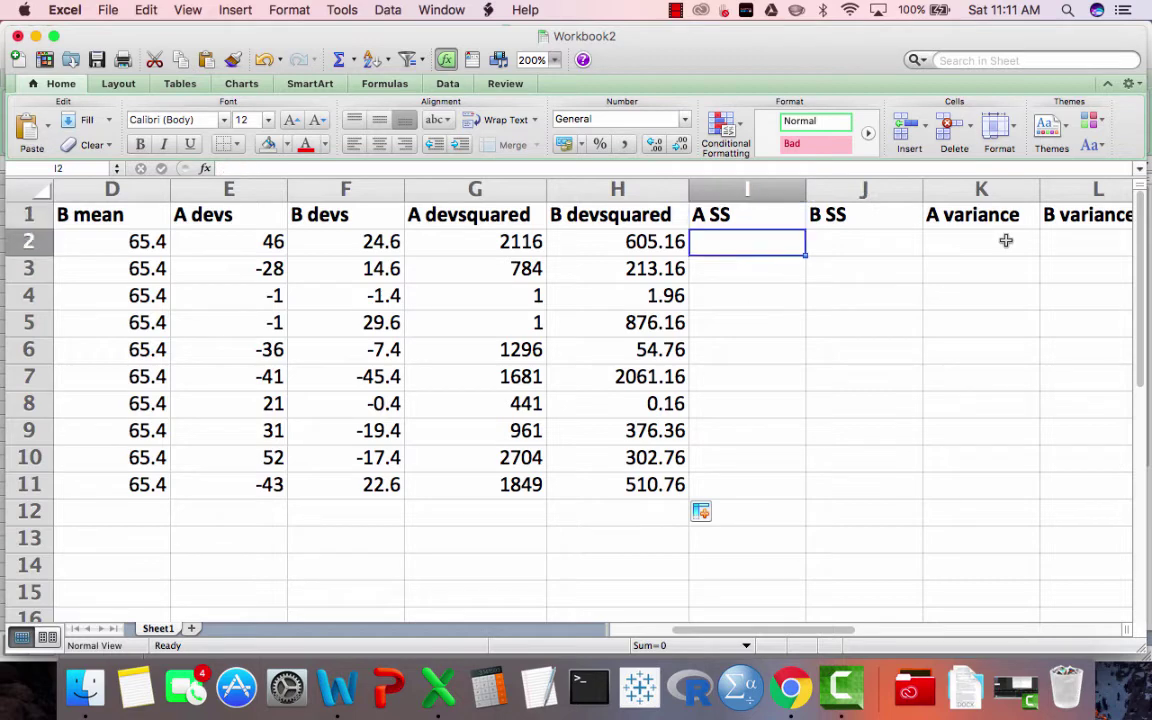
{"action": "type", "text": "="}
{"action": "left_click", "coordinate": [864, 255]}
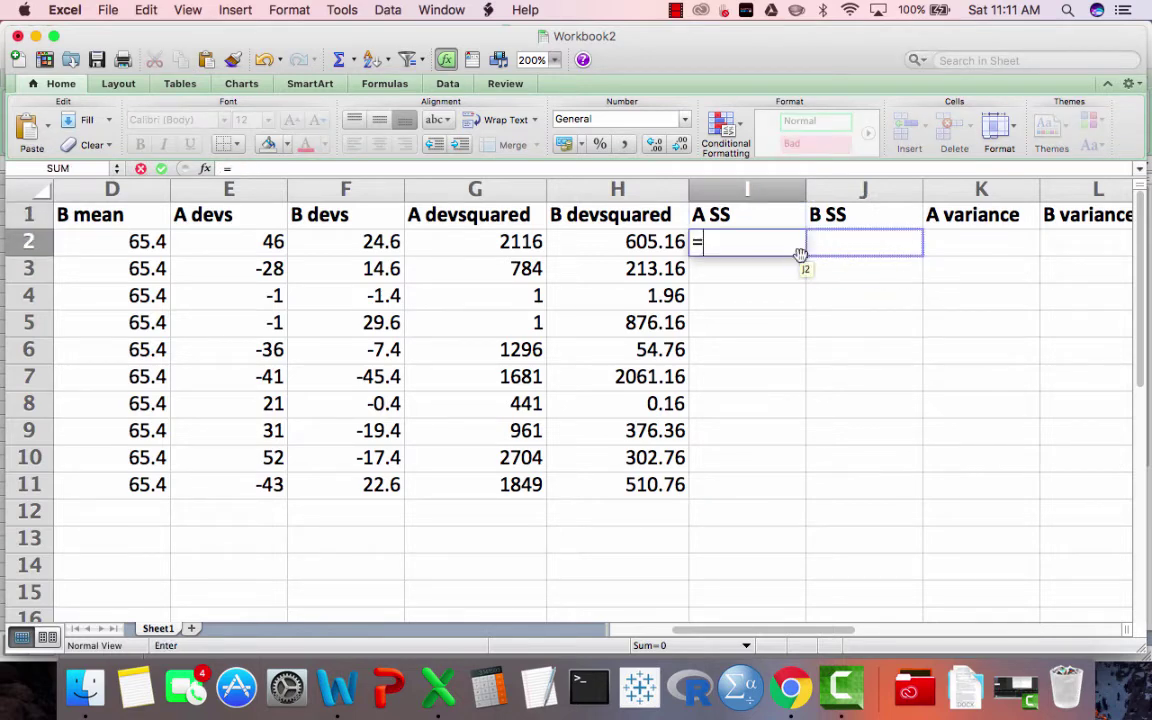
{"action": "type", "text": "sum("}
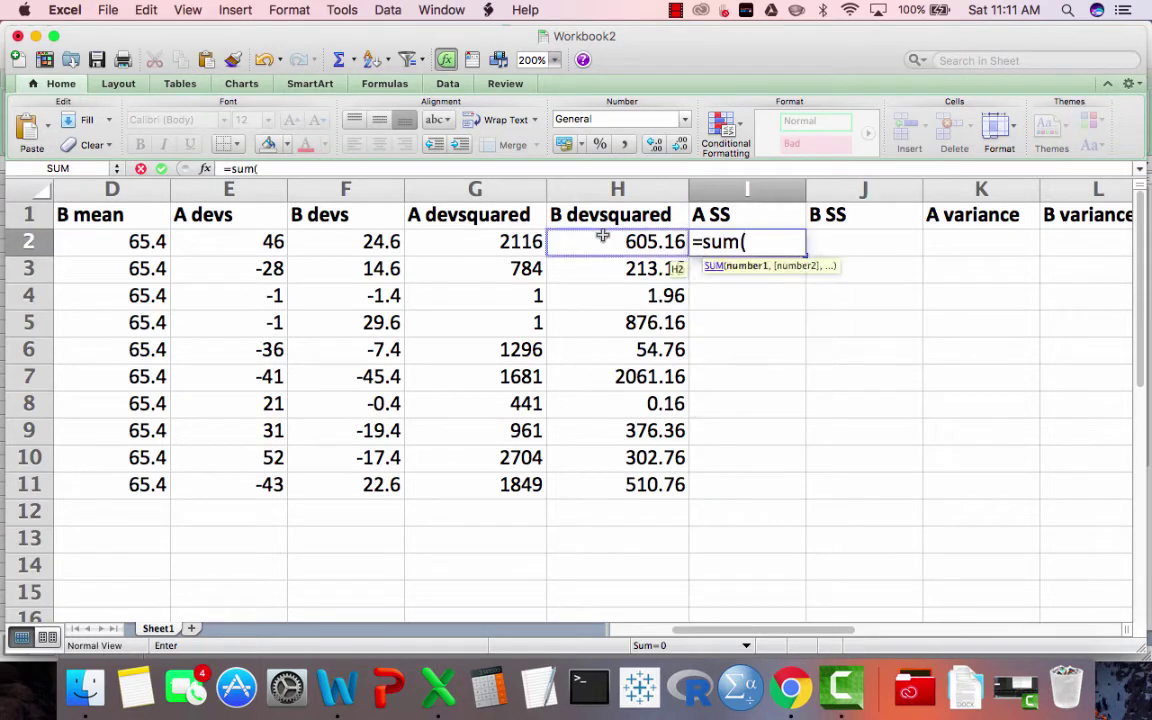
{"action": "left_click", "coordinate": [505, 241]}
{"action": "key", "text": "super+shift+Down"}
{"action": "type", "text": ")"}
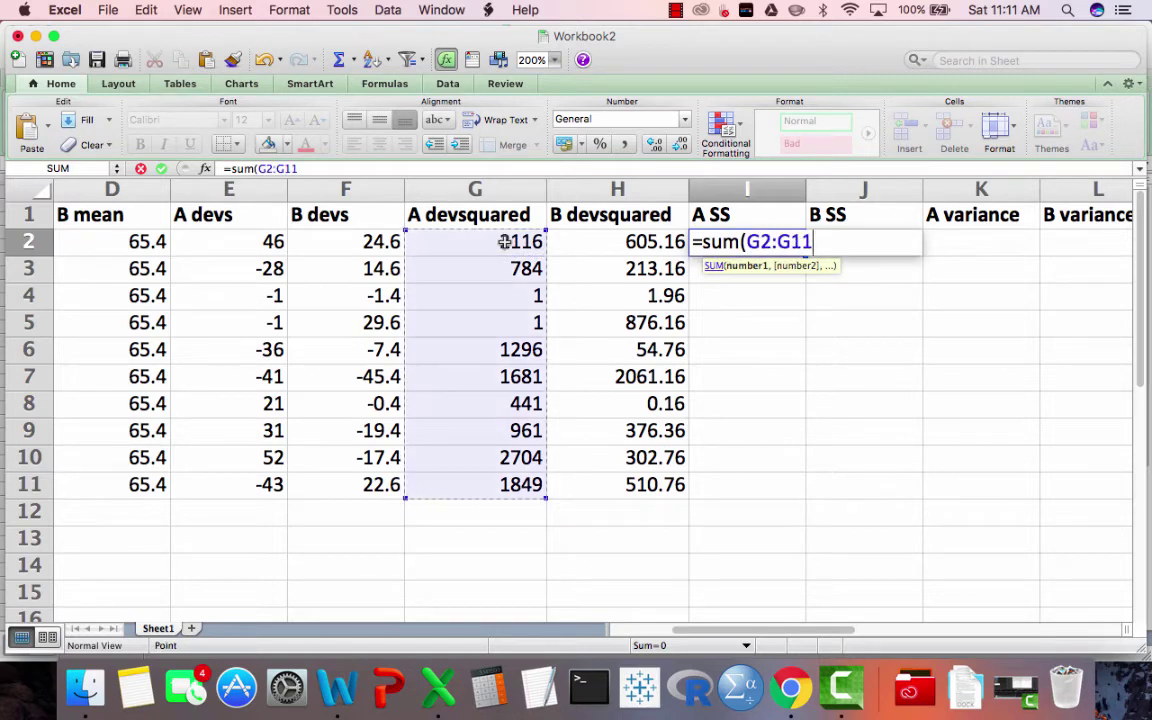
{"action": "key", "text": "Return"}
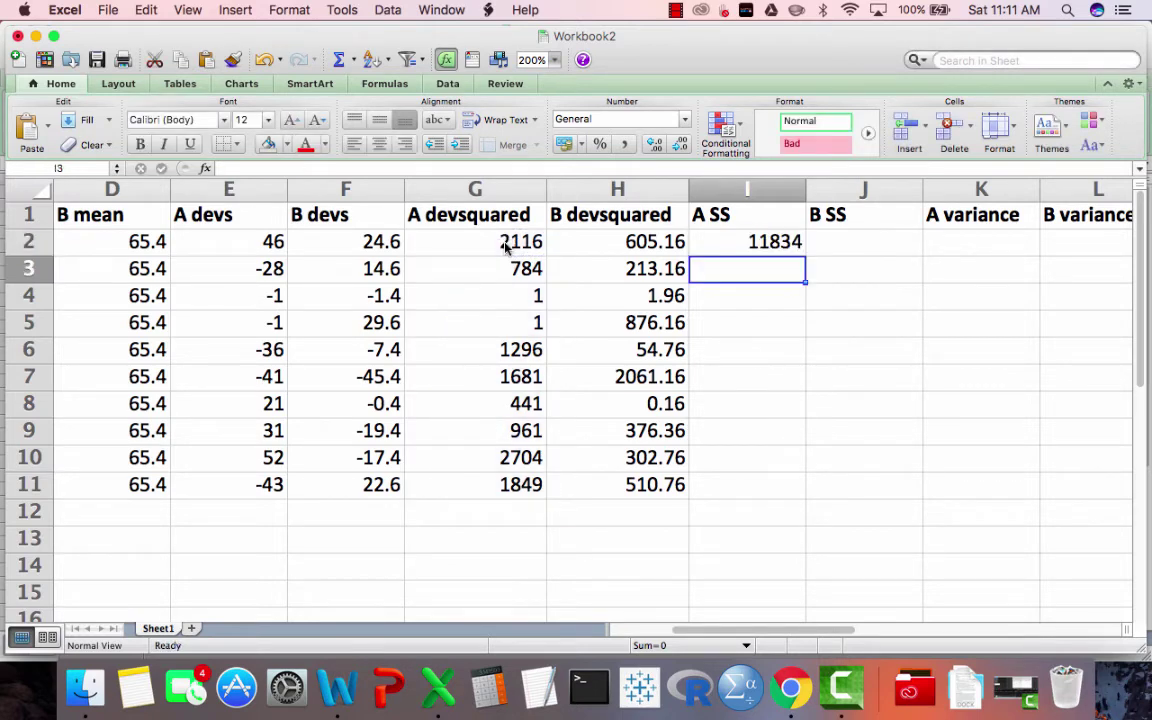
Step: Copy the A SS formula across to J2 for the B sum of squares and check both formulas
{"action": "key", "text": "Up"}
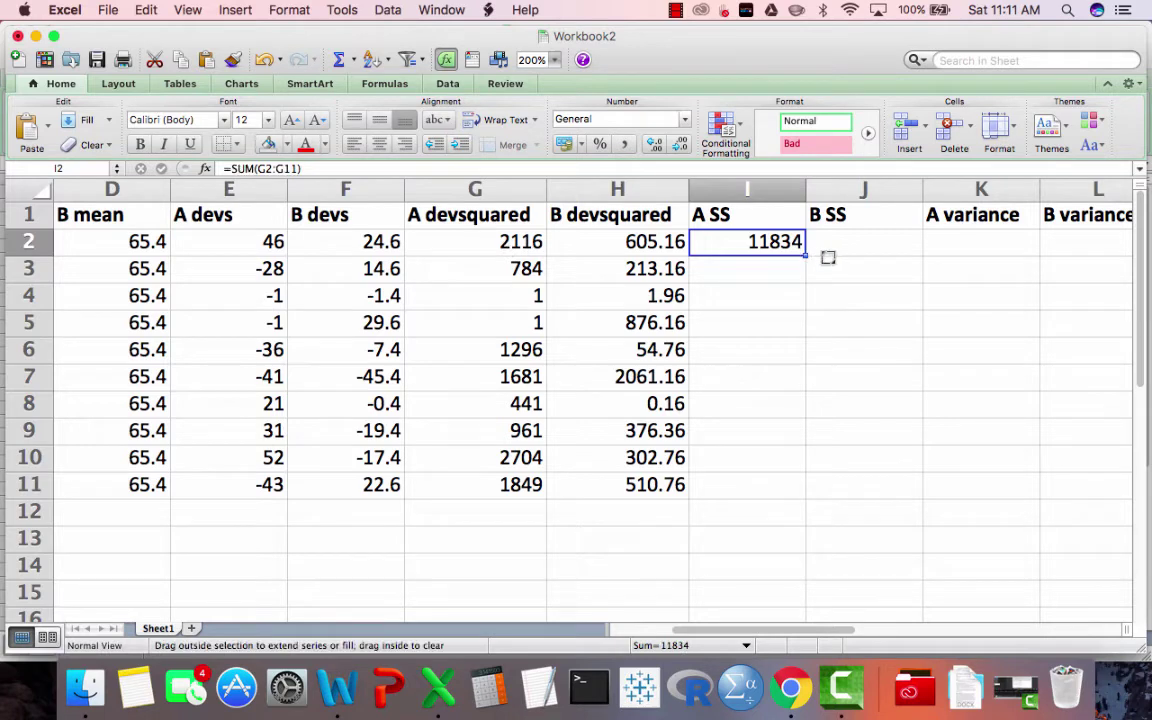
{"action": "left_click_drag", "start_coordinate": [828, 257], "coordinate": [869, 257]}
{"action": "left_click", "coordinate": [820, 241]}
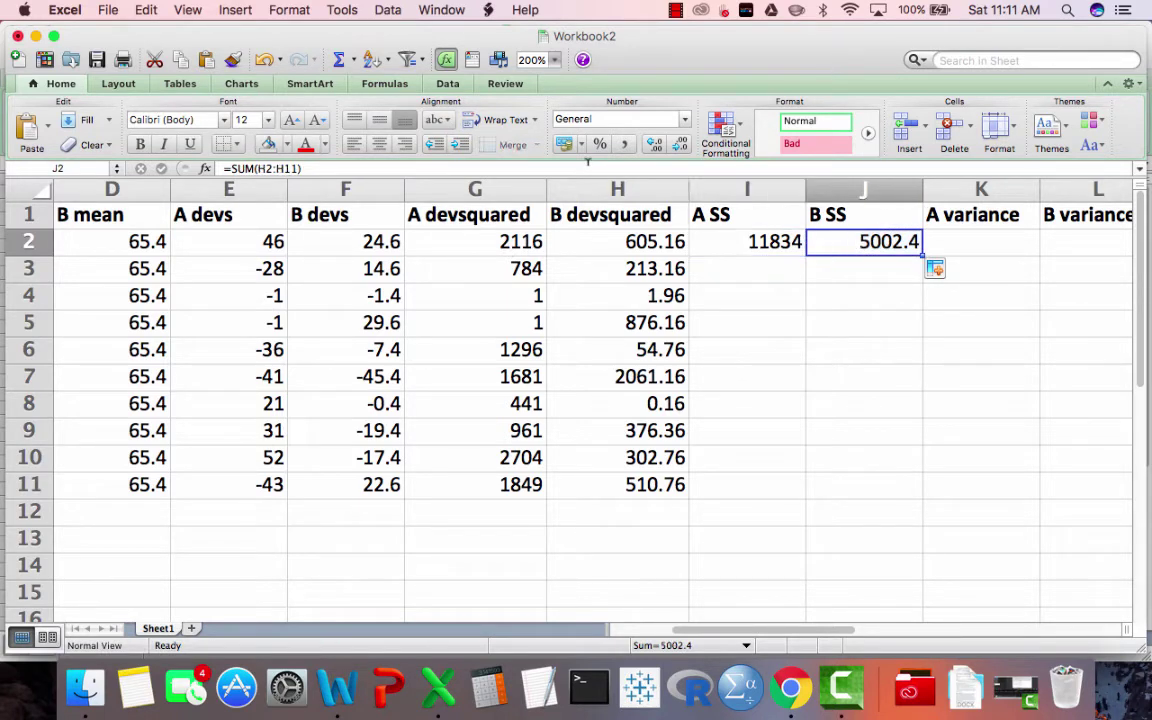
{"action": "left_click", "coordinate": [588, 163]}
{"action": "key", "text": "Return"}
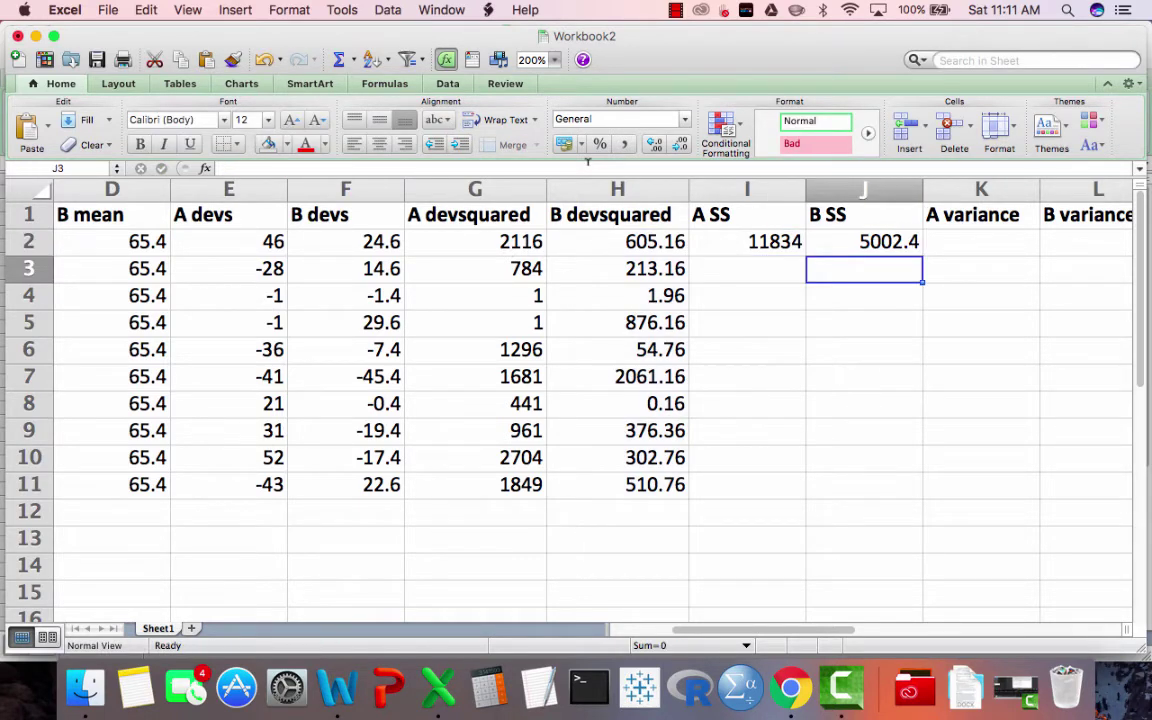
{"action": "key", "text": "Up"}
{"action": "key", "text": "Left"}
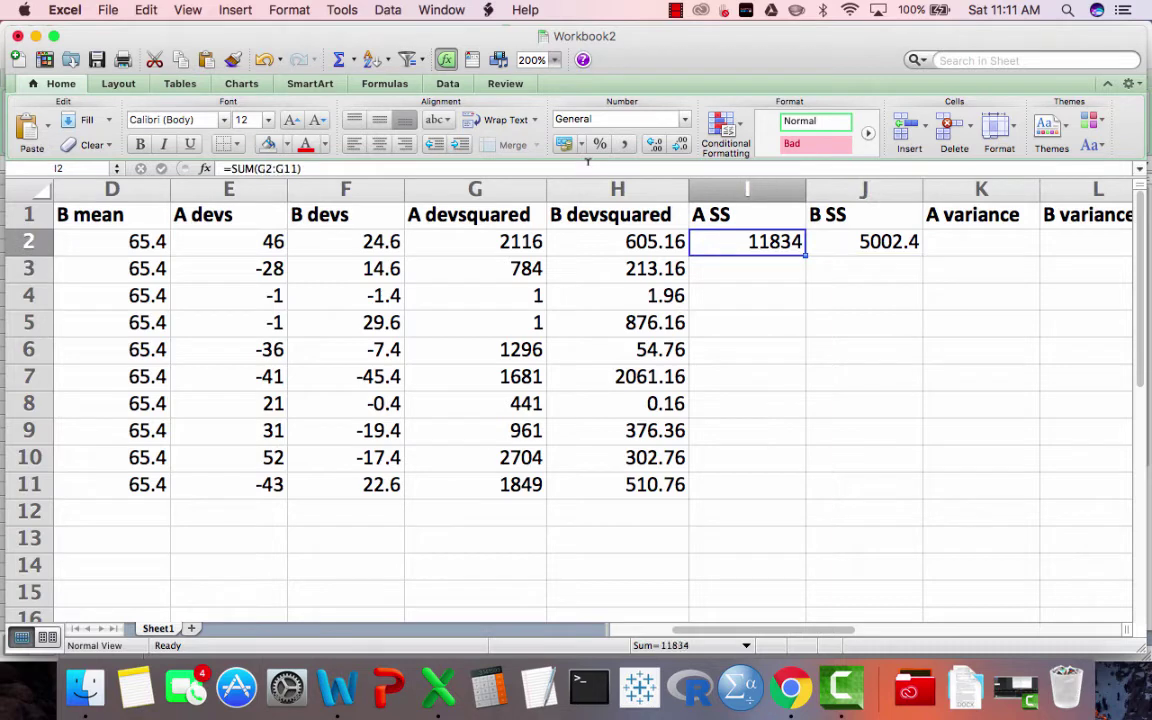
{"action": "key", "text": "Right"}
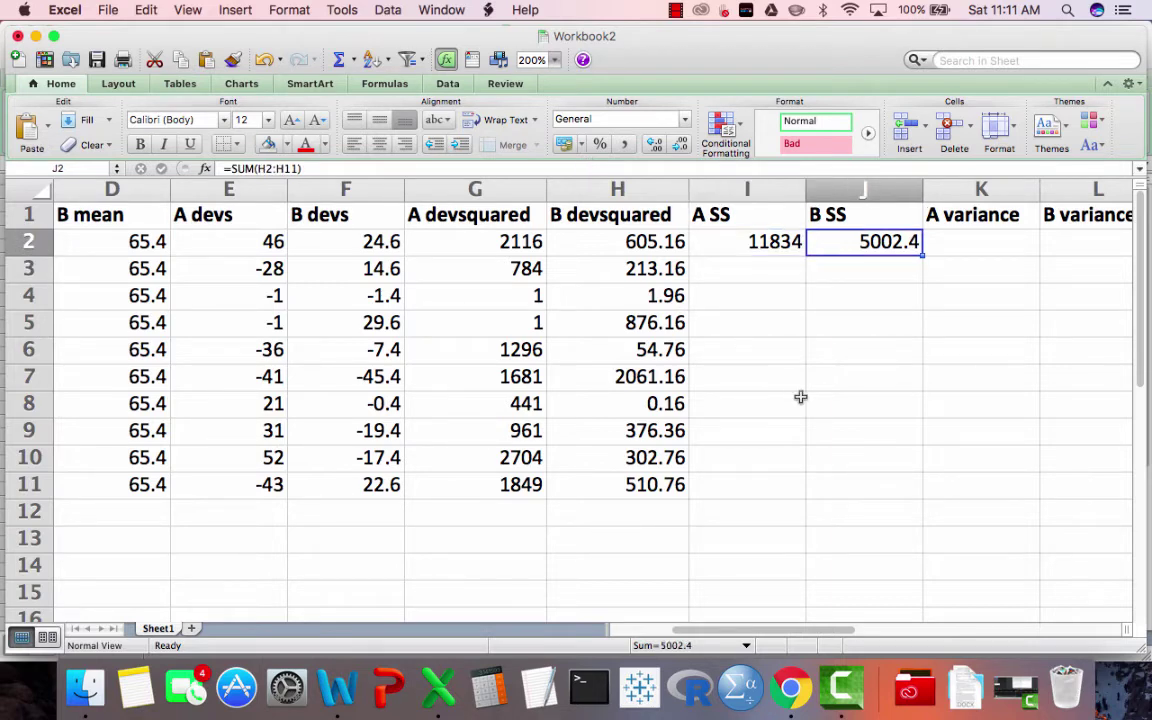
Step: Calculate the A variance in K2 by dividing the A sum of squares by 9 with =I2/9
{"action": "scroll", "coordinate": [800, 397], "scroll_direction": "right", "scroll_amount": 3}
{"action": "scroll", "coordinate": [800, 397], "scroll_direction": "right", "scroll_amount": 1}
{"action": "scroll", "coordinate": [802, 396], "scroll_direction": "left", "scroll_amount": 2}
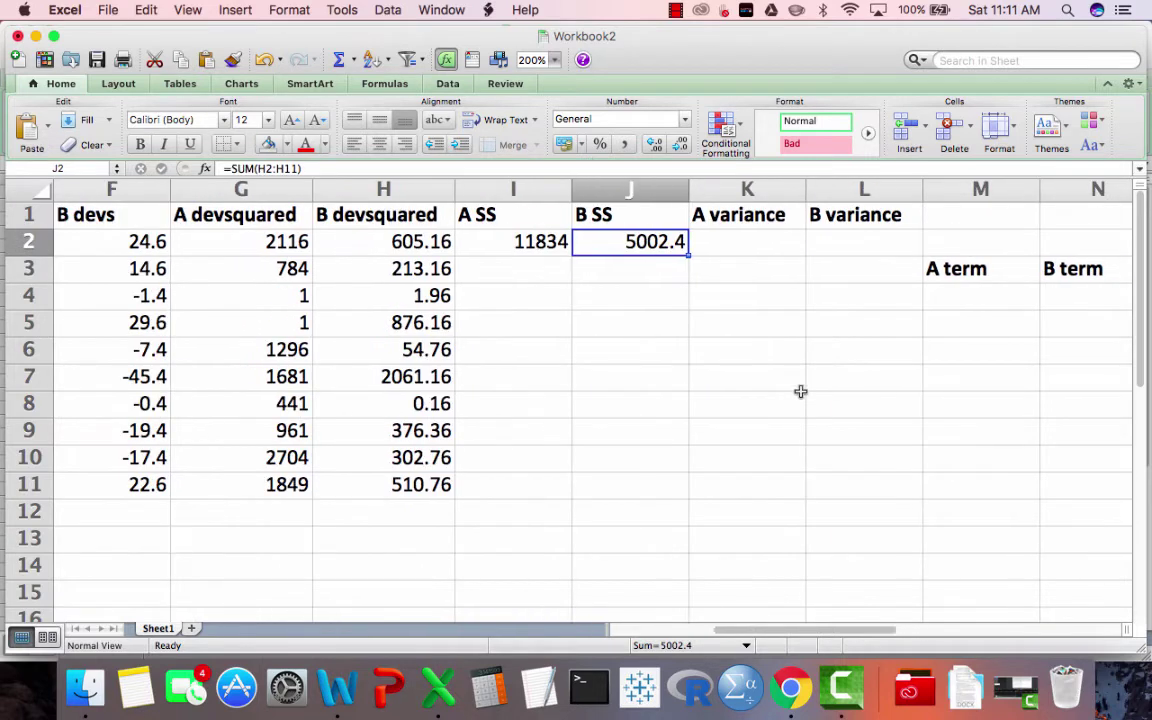
{"action": "left_click", "coordinate": [735, 247]}
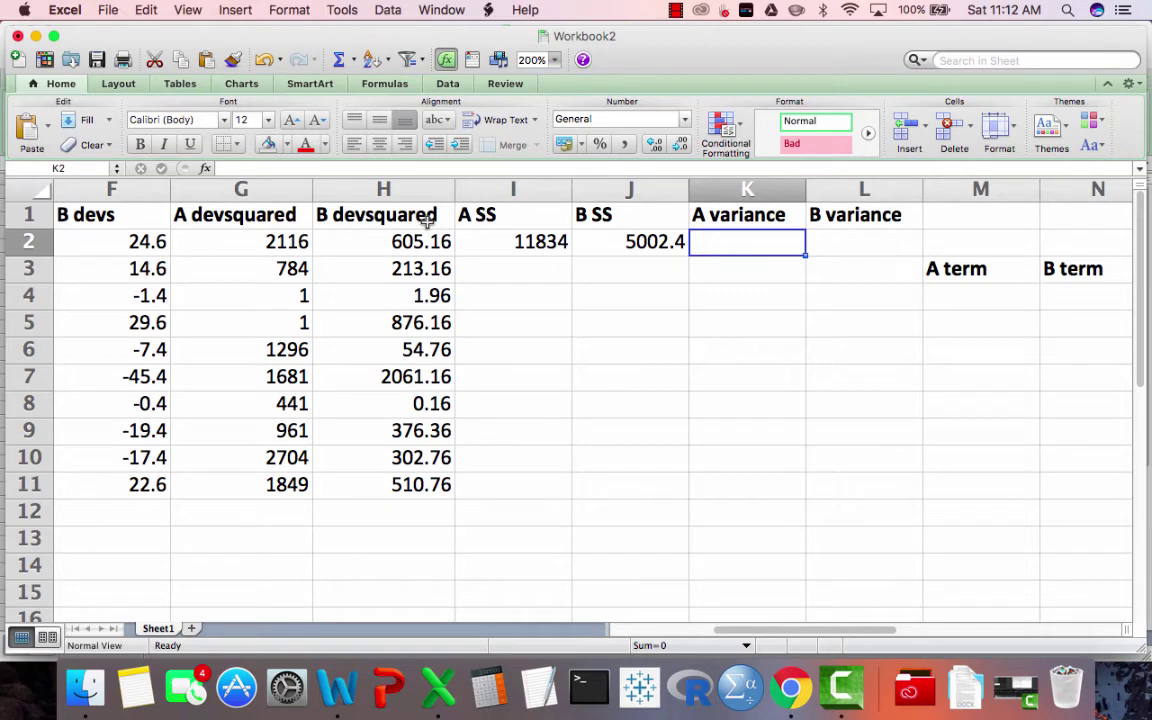
{"action": "left_click", "coordinate": [299, 168]}
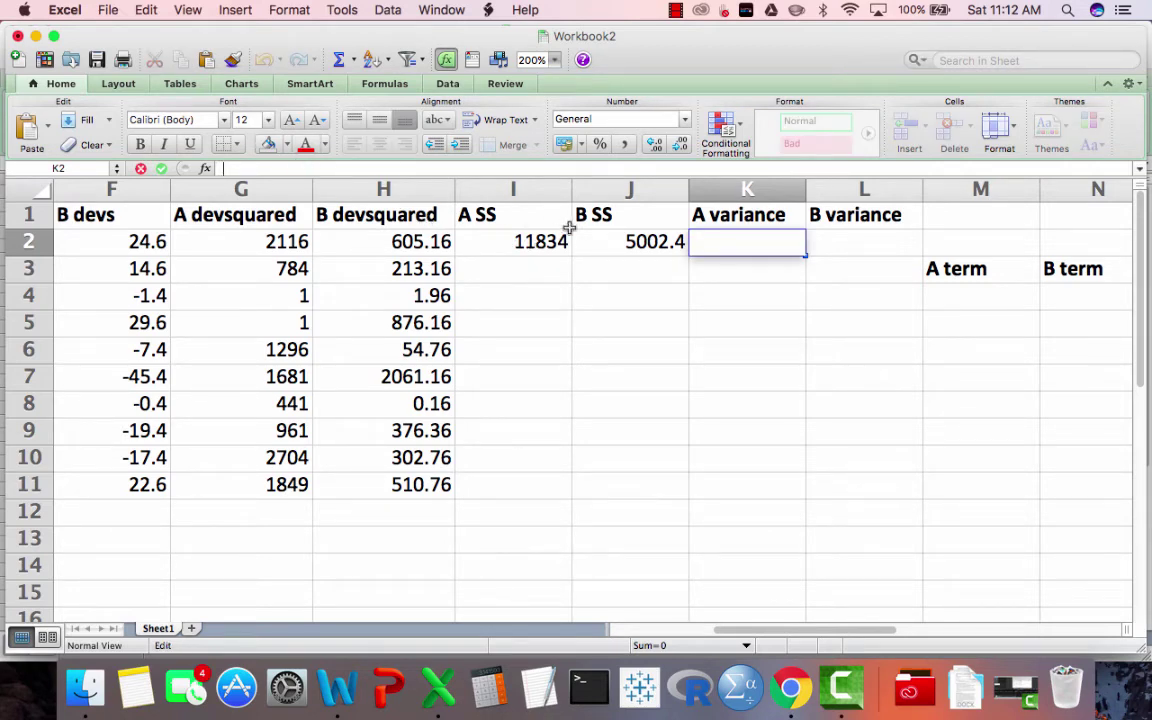
{"action": "type", "text": "="}
{"action": "left_click", "coordinate": [535, 240]}
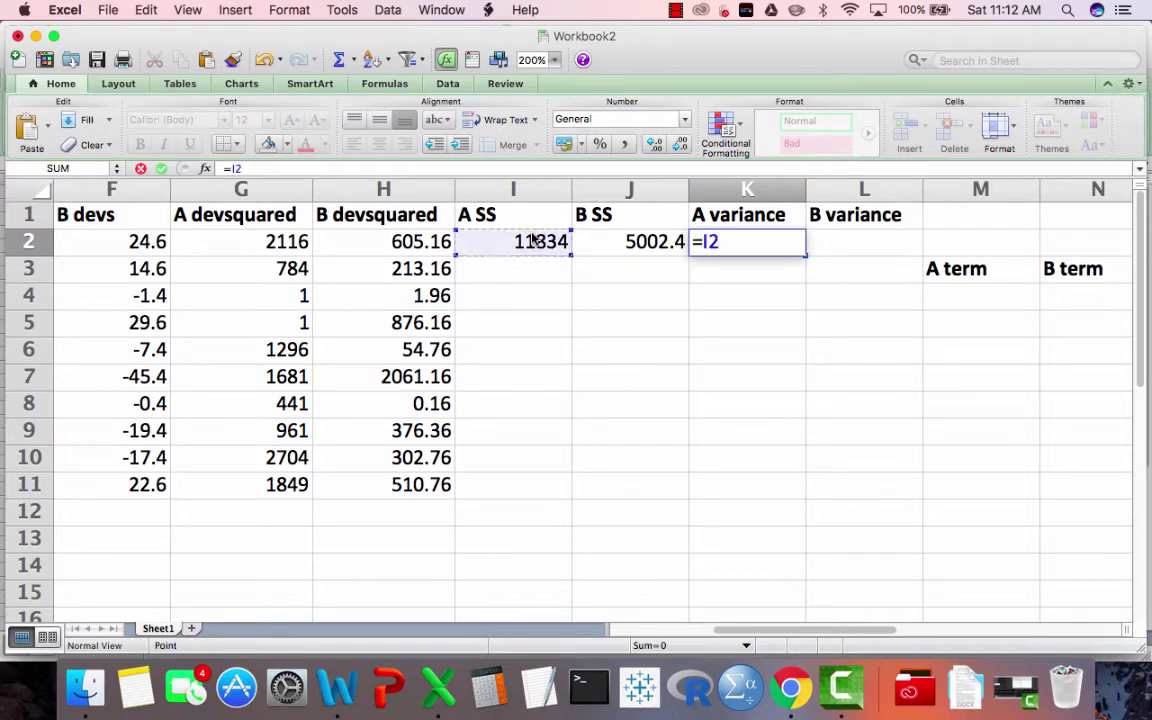
{"action": "type", "text": "/"}
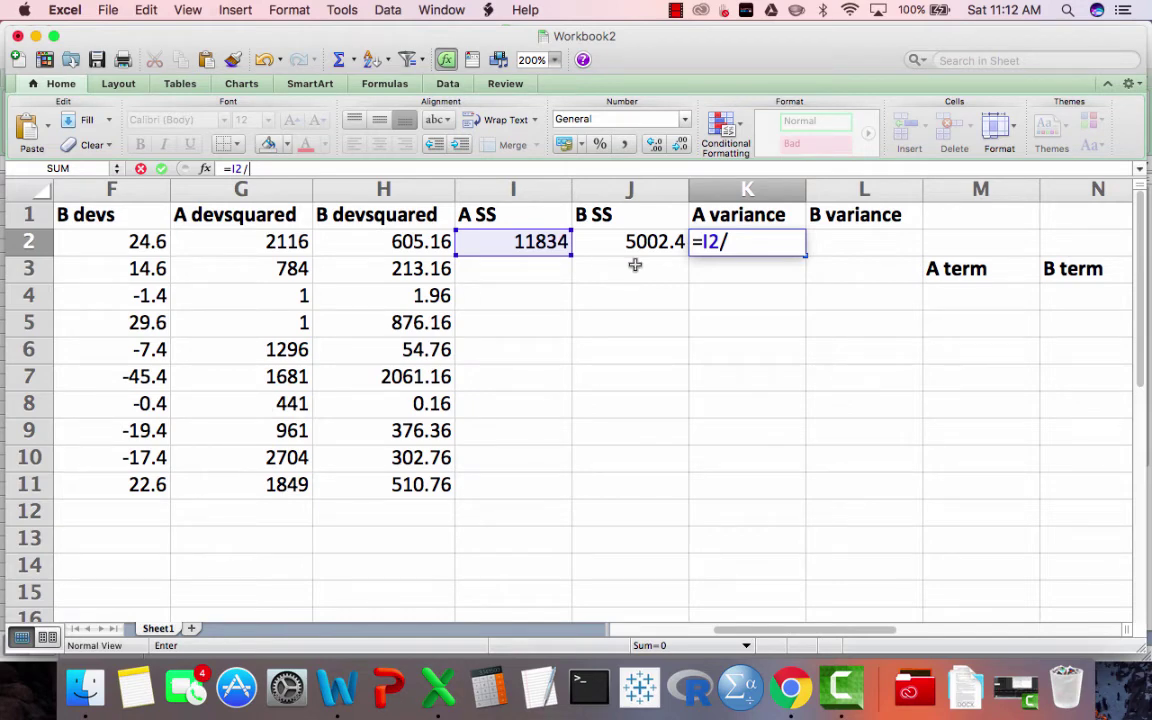
{"action": "type", "text": "9"}
{"action": "key", "text": "Return"}
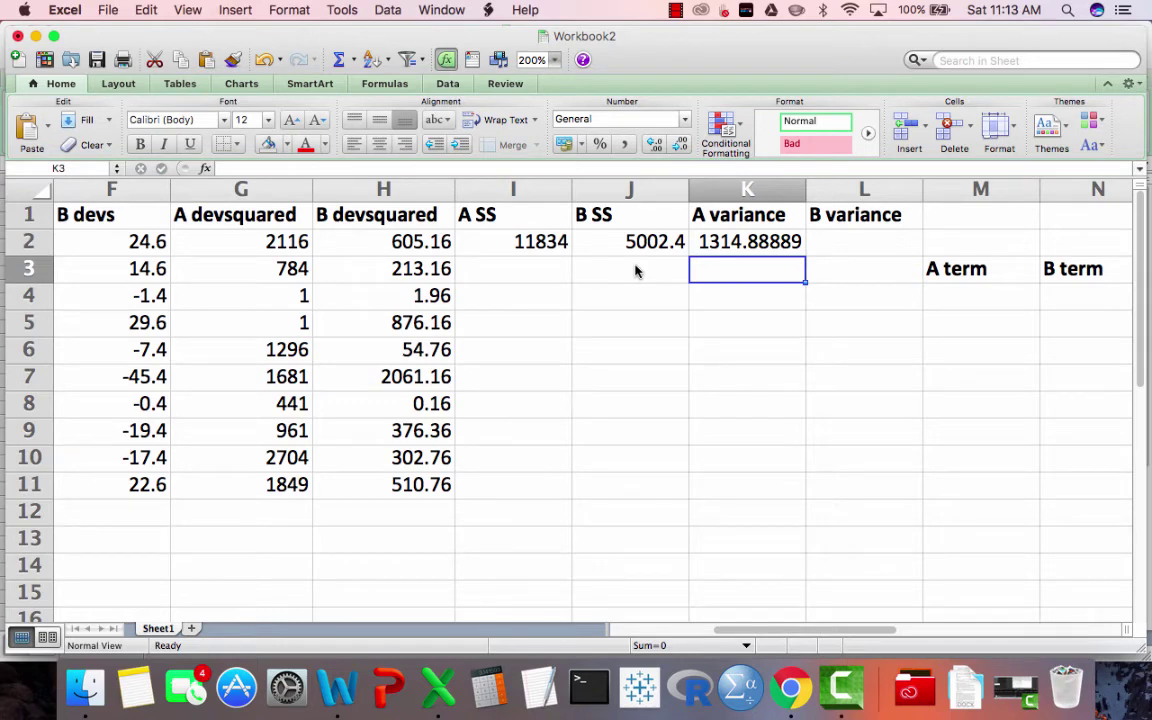
Step: Copy the A variance formula across to L2 for the B variance and check the copied formula
{"action": "key", "text": "Up"}
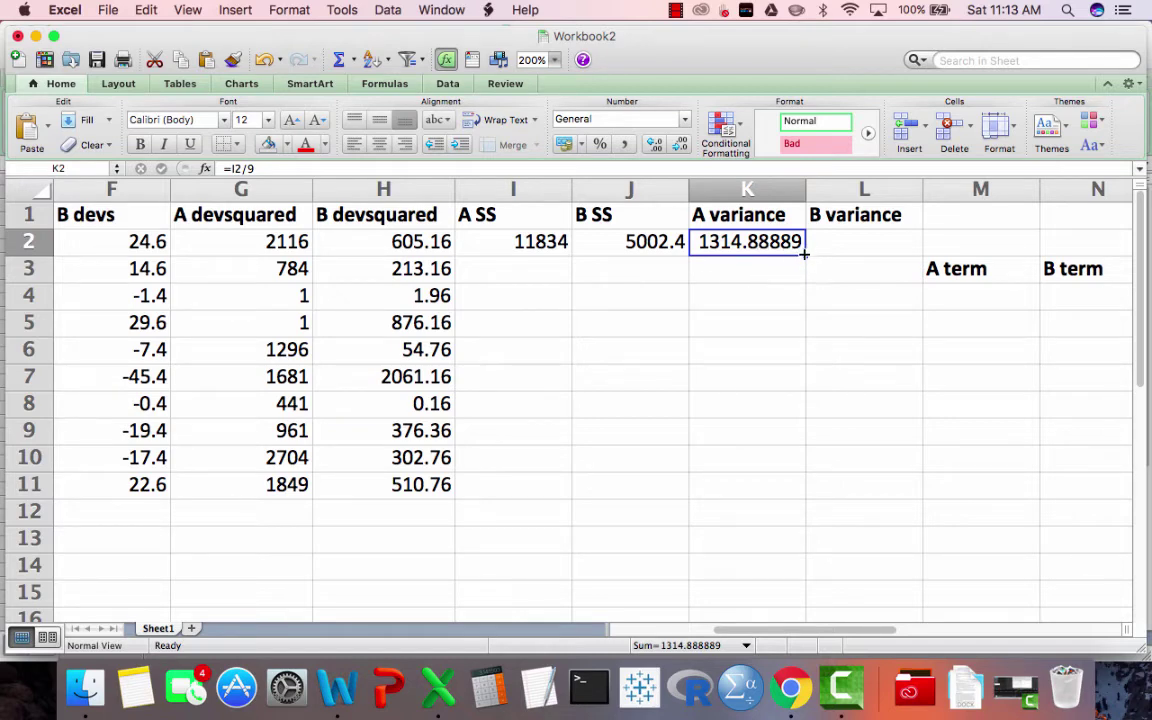
{"action": "left_click_drag", "start_coordinate": [807, 252], "coordinate": [861, 241]}
{"action": "left_click", "coordinate": [858, 241]}
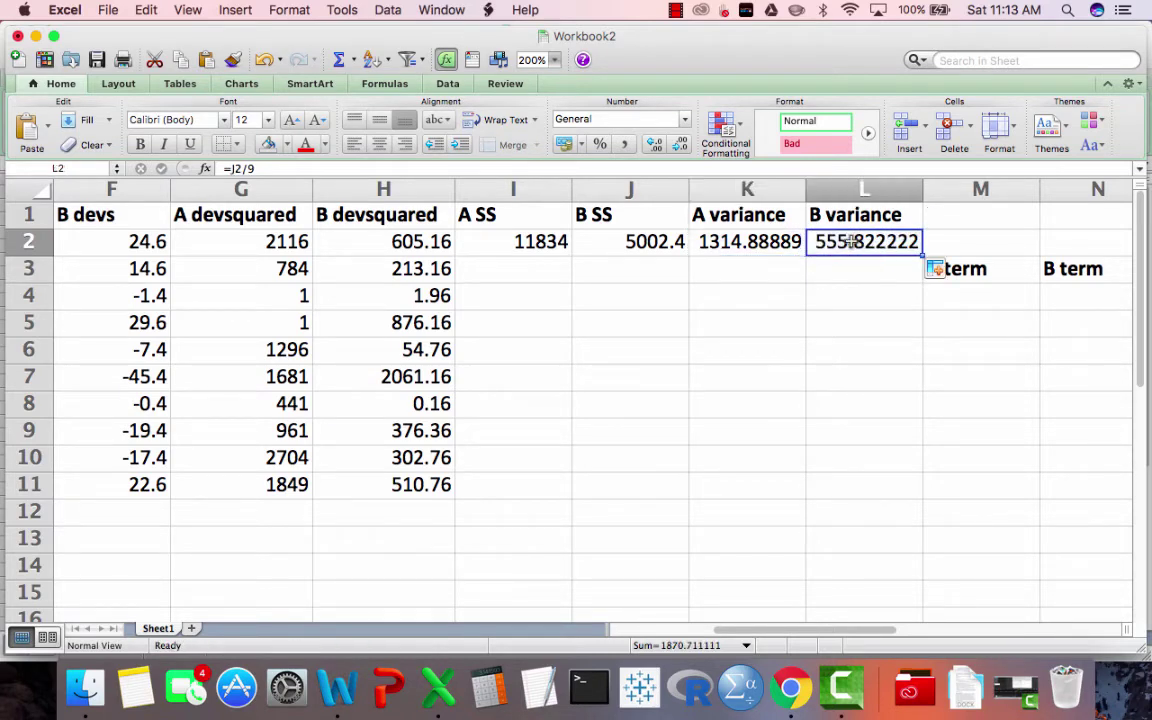
{"action": "left_click", "coordinate": [447, 168]}
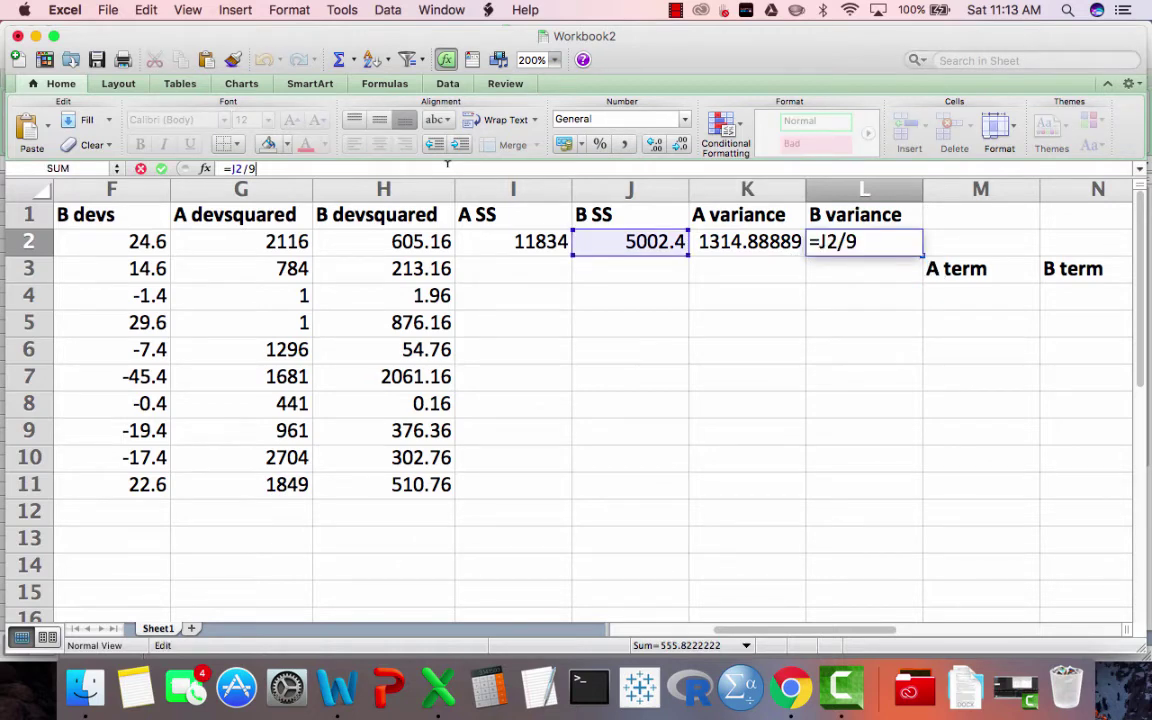
{"action": "key", "text": "Return"}
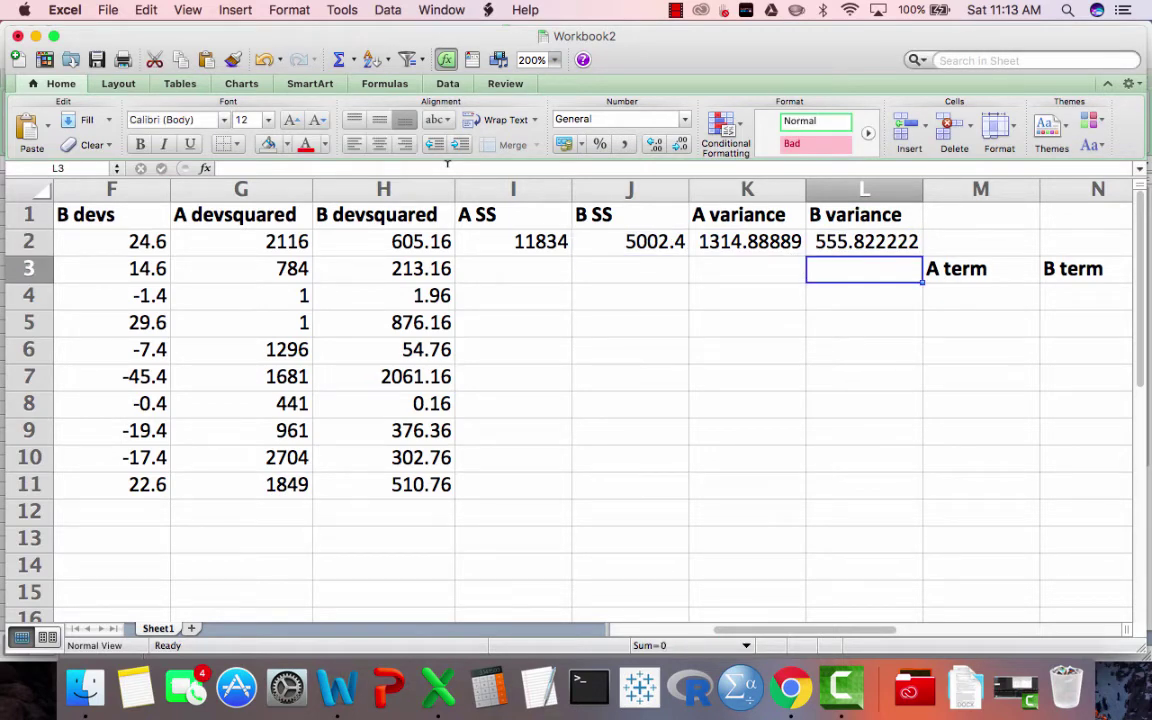
Step: Calculate the A standard deviation in K4 as the square root of the A variance with =SQRT(K2)
{"action": "key", "text": "Down"}
{"action": "key", "text": "Left"}
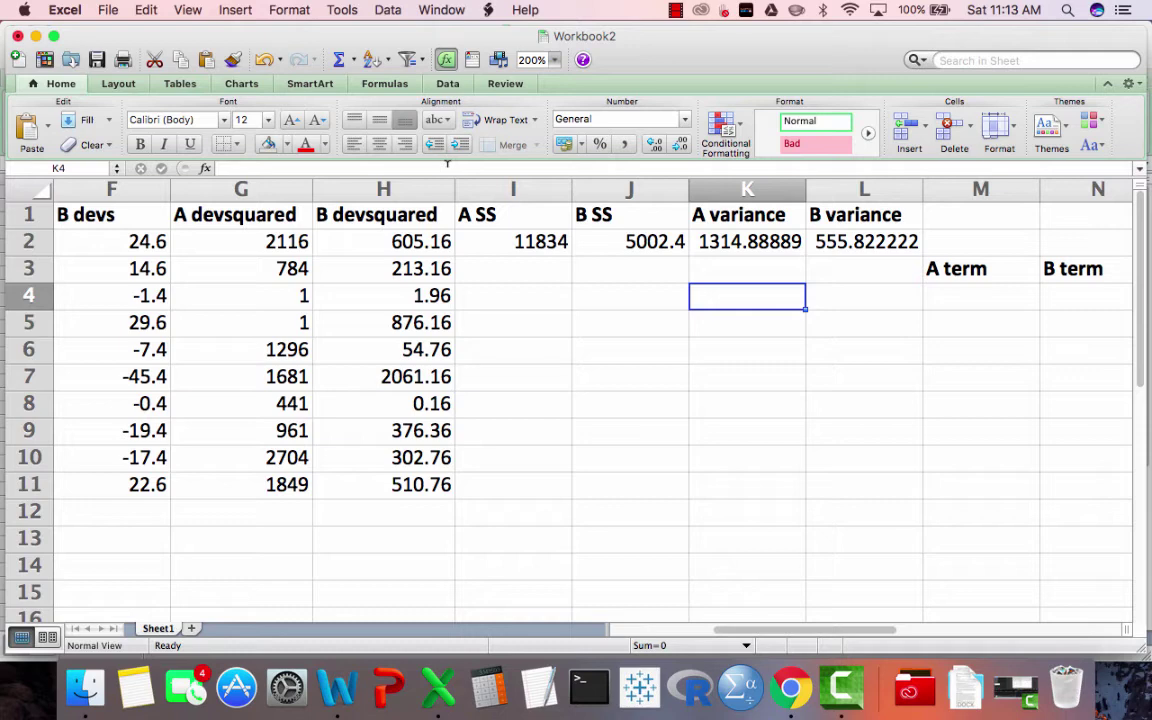
{"action": "type", "text": "="}
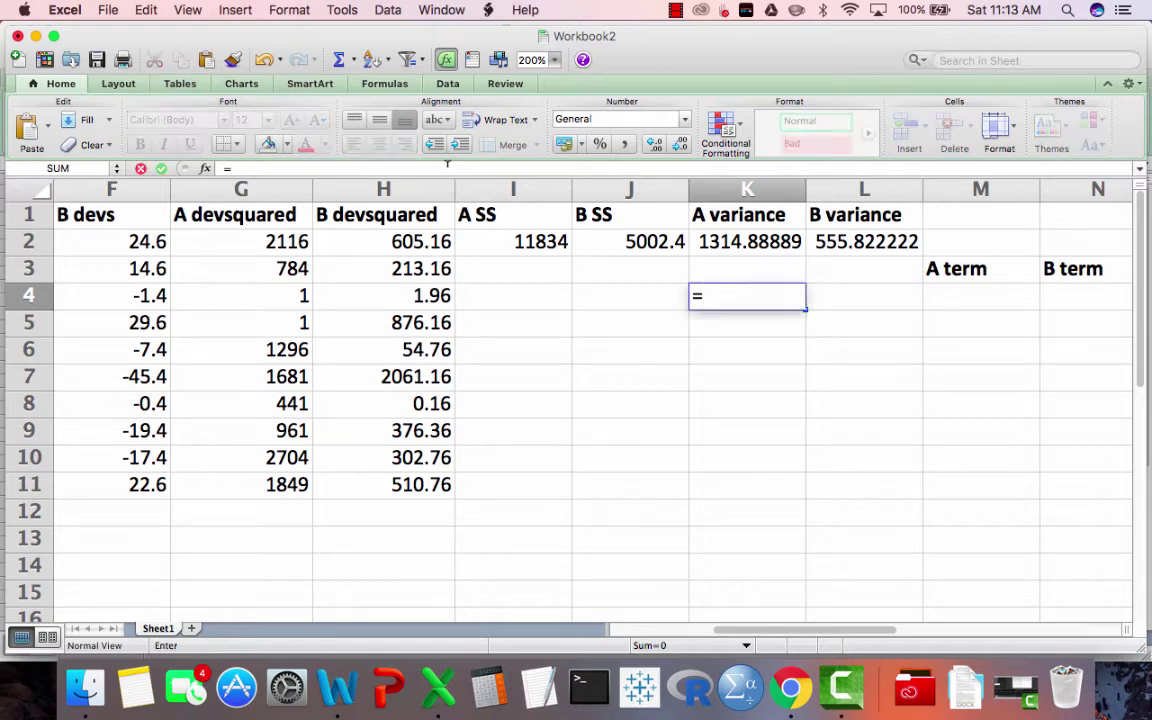
{"action": "type", "text": "sqrt"}
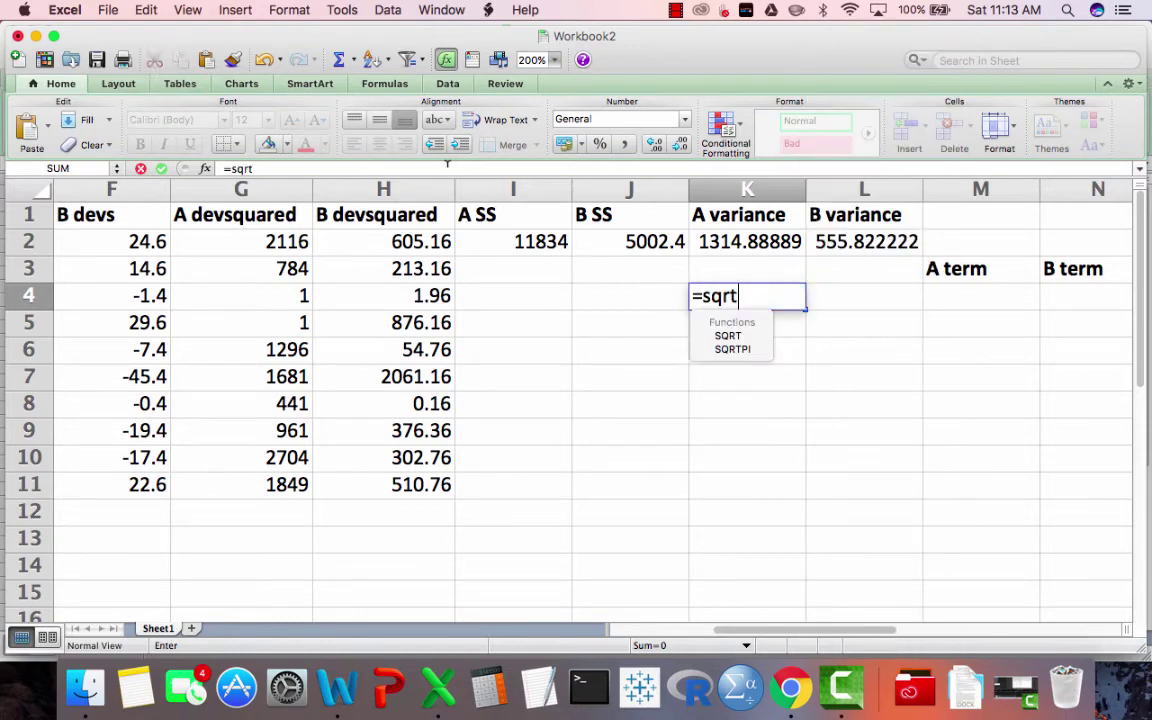
{"action": "type", "text": "+"}
{"action": "left_click", "coordinate": [764, 247]}
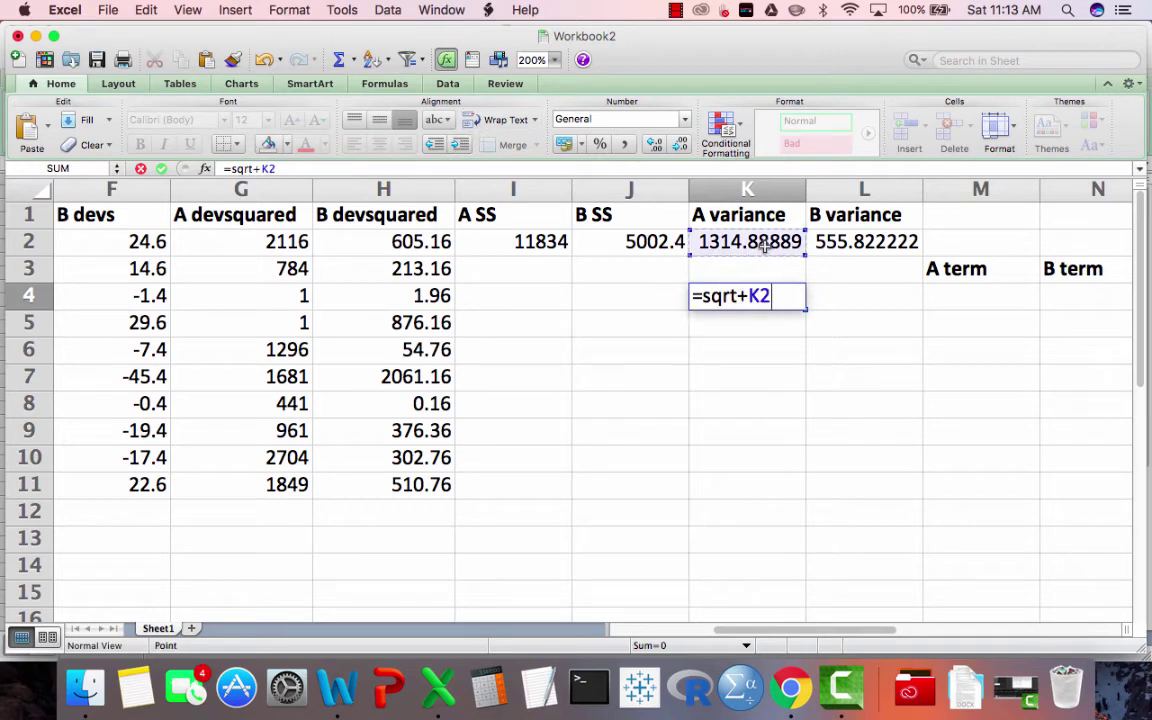
{"action": "key", "text": "BackSpace"}
{"action": "key", "text": "BackSpace"}
{"action": "key", "text": "BackSpace"}
{"action": "type", "text": "("}
{"action": "left_click", "coordinate": [748, 248]}
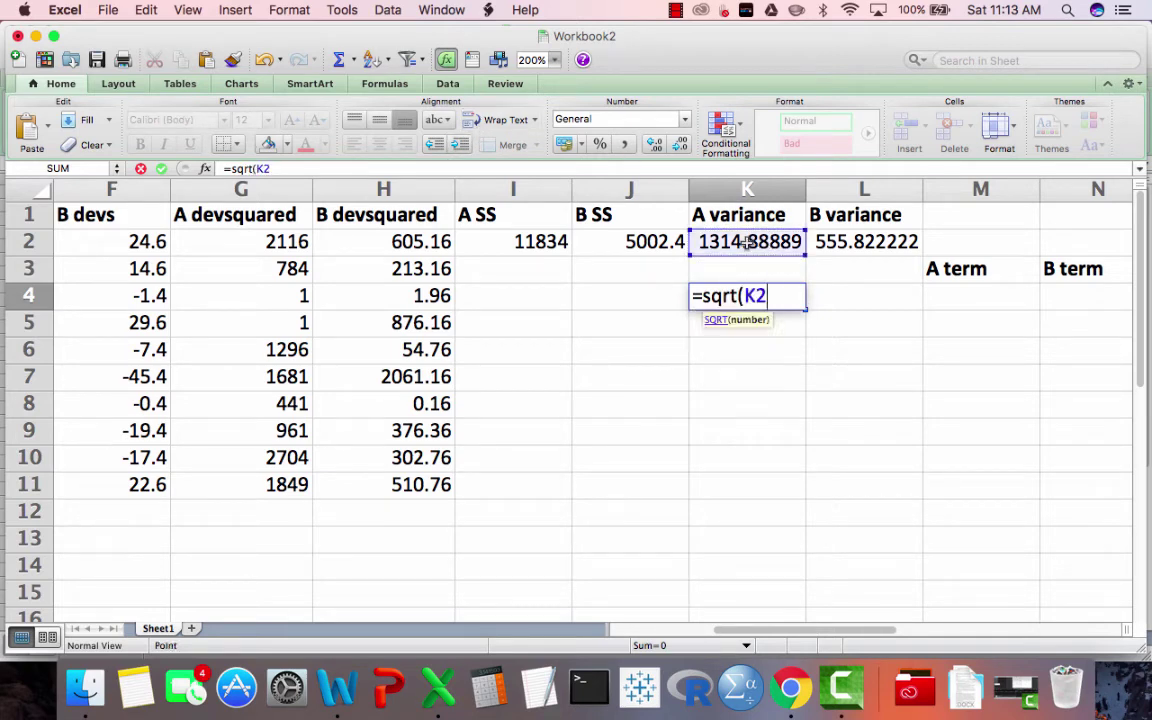
{"action": "type", "text": ")"}
{"action": "key", "text": "Return"}
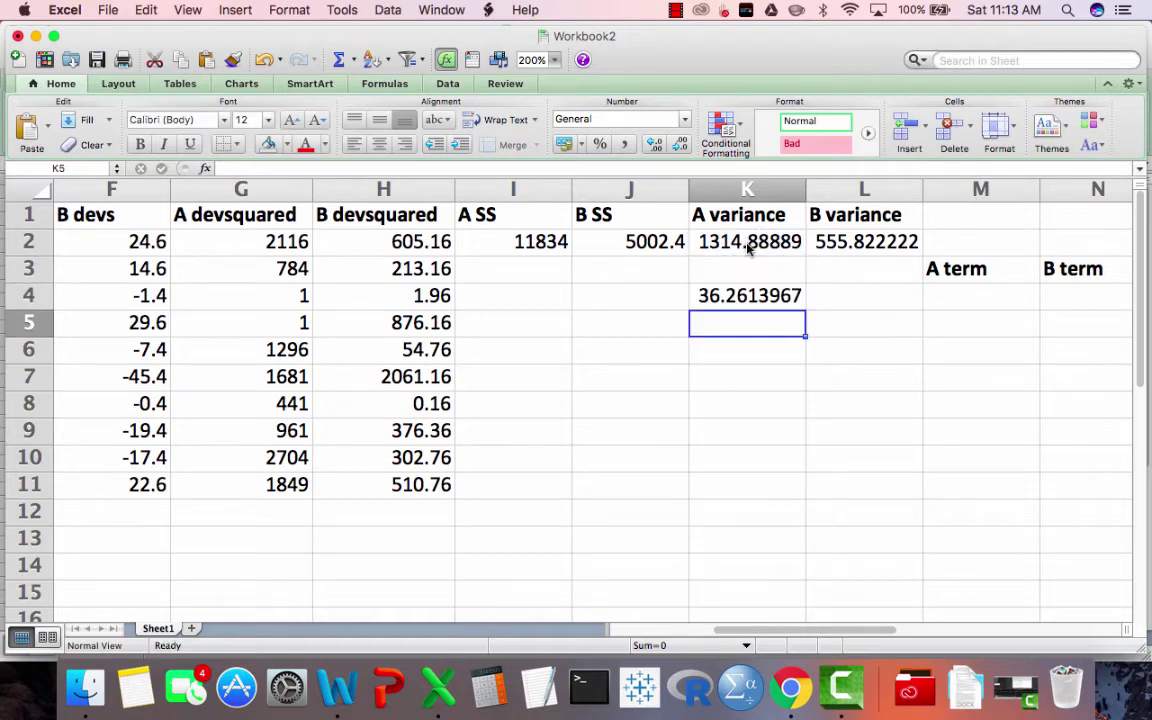
Step: Copy the square root formula from K4 across to L4 for the B standard deviation and check both formulas
{"action": "key", "text": "Up"}
{"action": "left_click_drag", "start_coordinate": [805, 310], "coordinate": [901, 321]}
{"action": "left_click", "coordinate": [744, 306]}
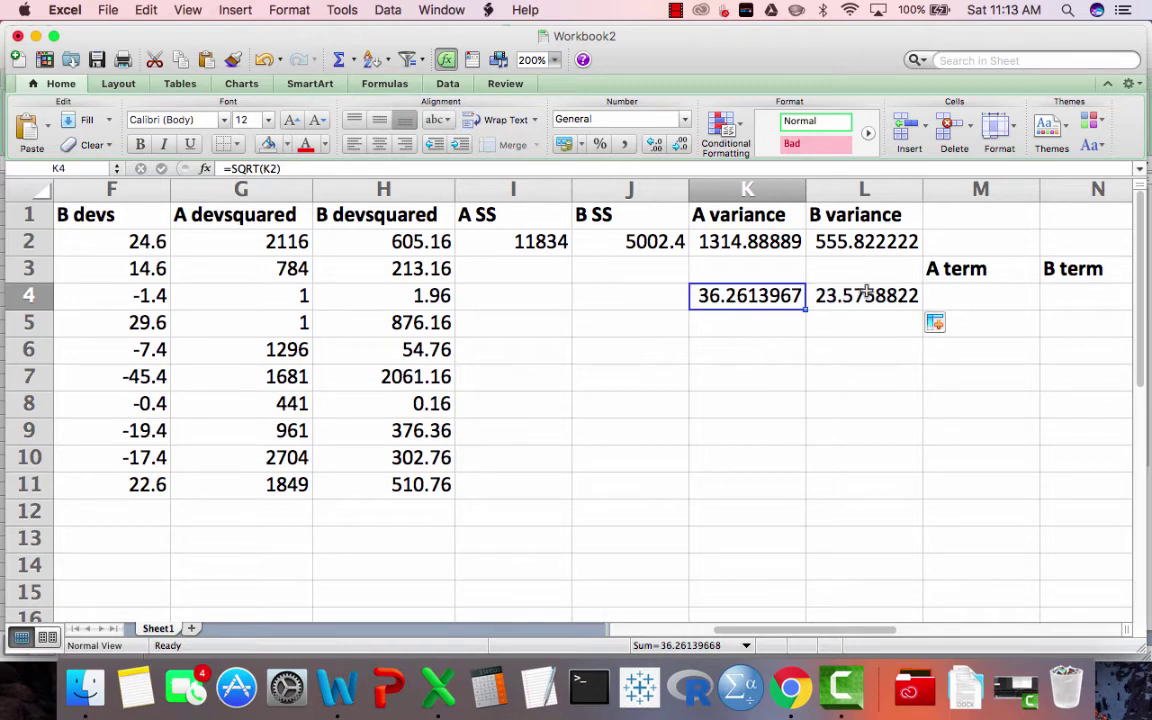
{"action": "key", "text": "Right"}
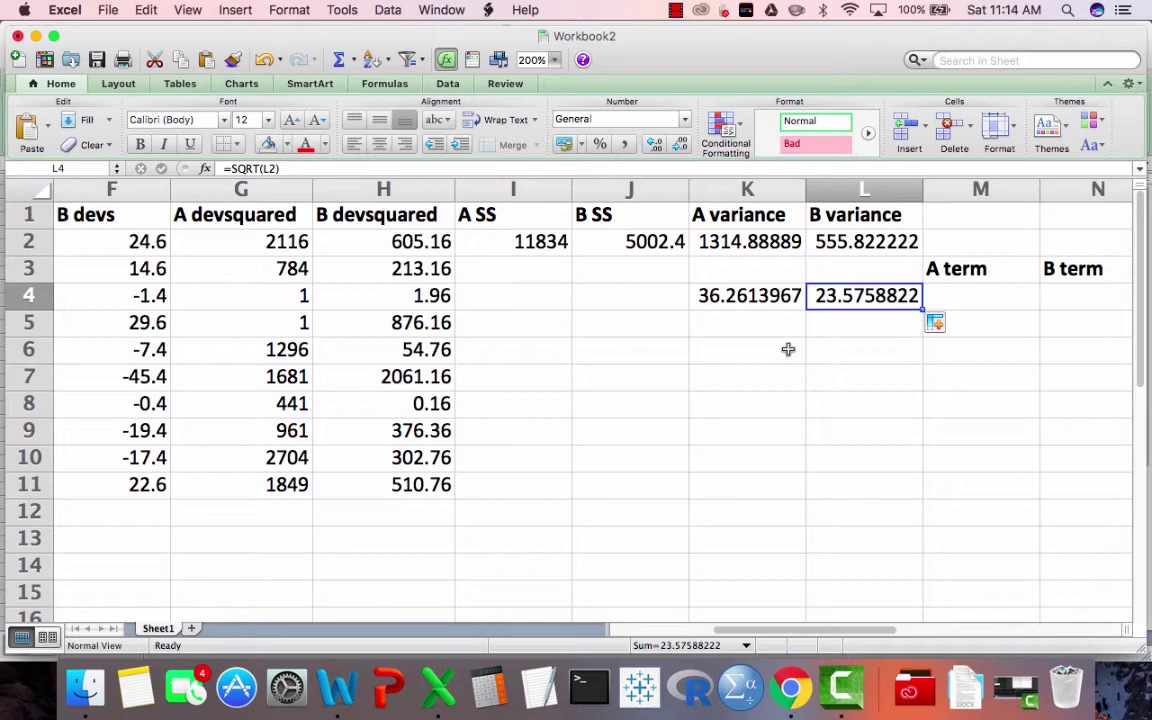
Step: Review the A and B deviations in columns E and F alongside the A standard deviation in K4
{"action": "scroll", "coordinate": [788, 349], "scroll_direction": "left", "scroll_amount": 5}
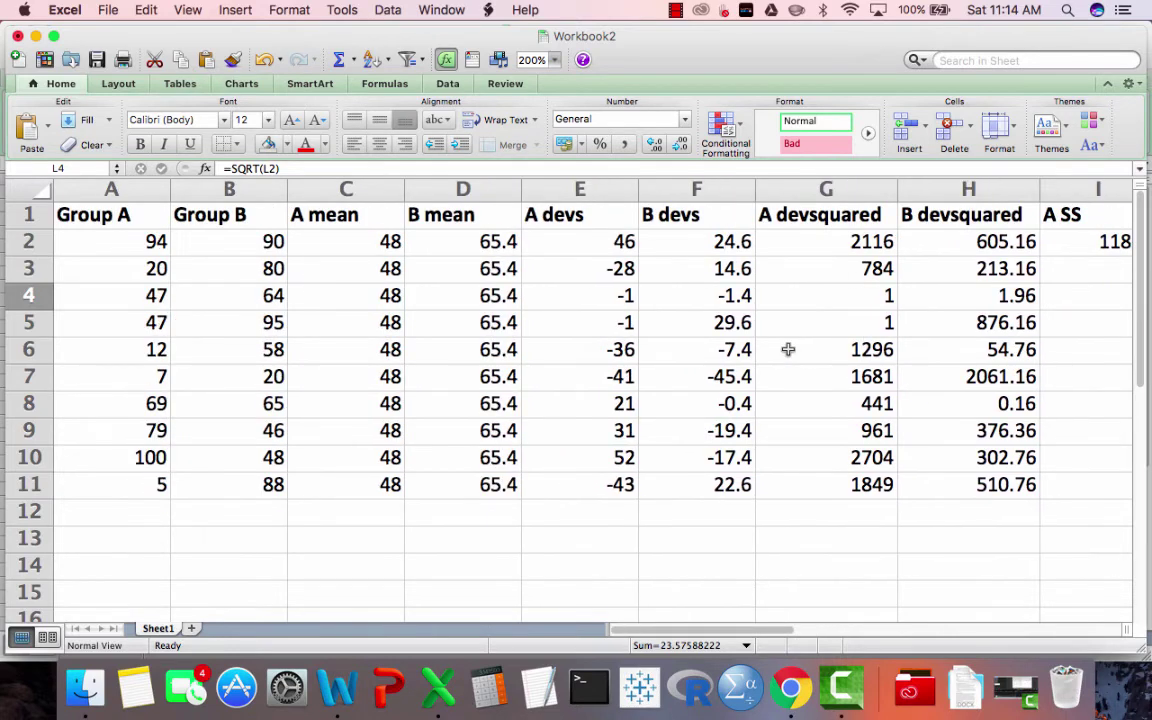
{"action": "left_click", "coordinate": [569, 247]}
{"action": "left_click_drag", "start_coordinate": [569, 247], "coordinate": [566, 466]}
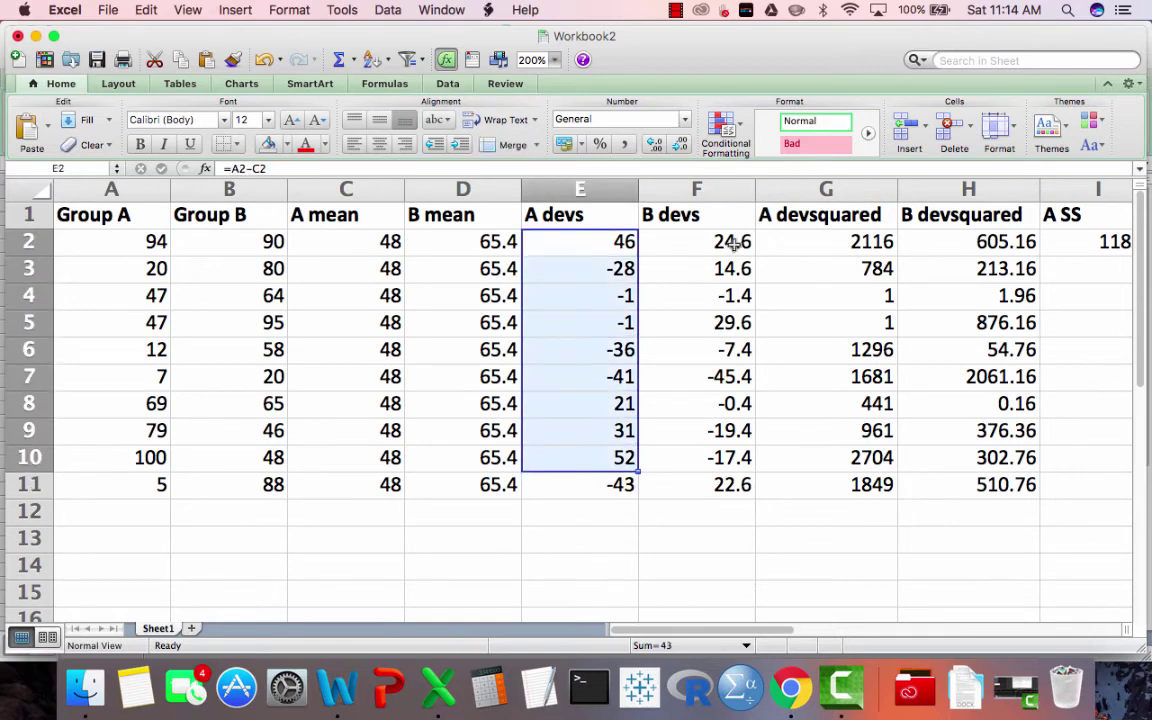
{"action": "left_click_drag", "start_coordinate": [663, 240], "coordinate": [674, 458]}
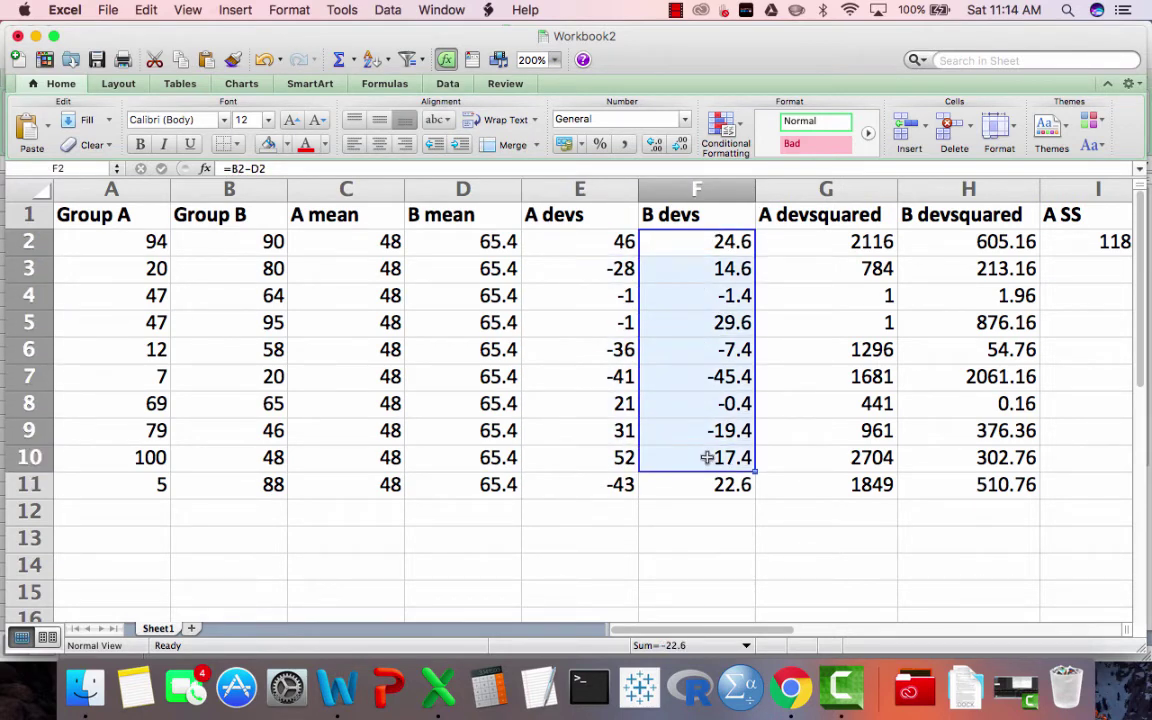
{"action": "scroll", "coordinate": [698, 421], "scroll_direction": "right", "scroll_amount": 5}
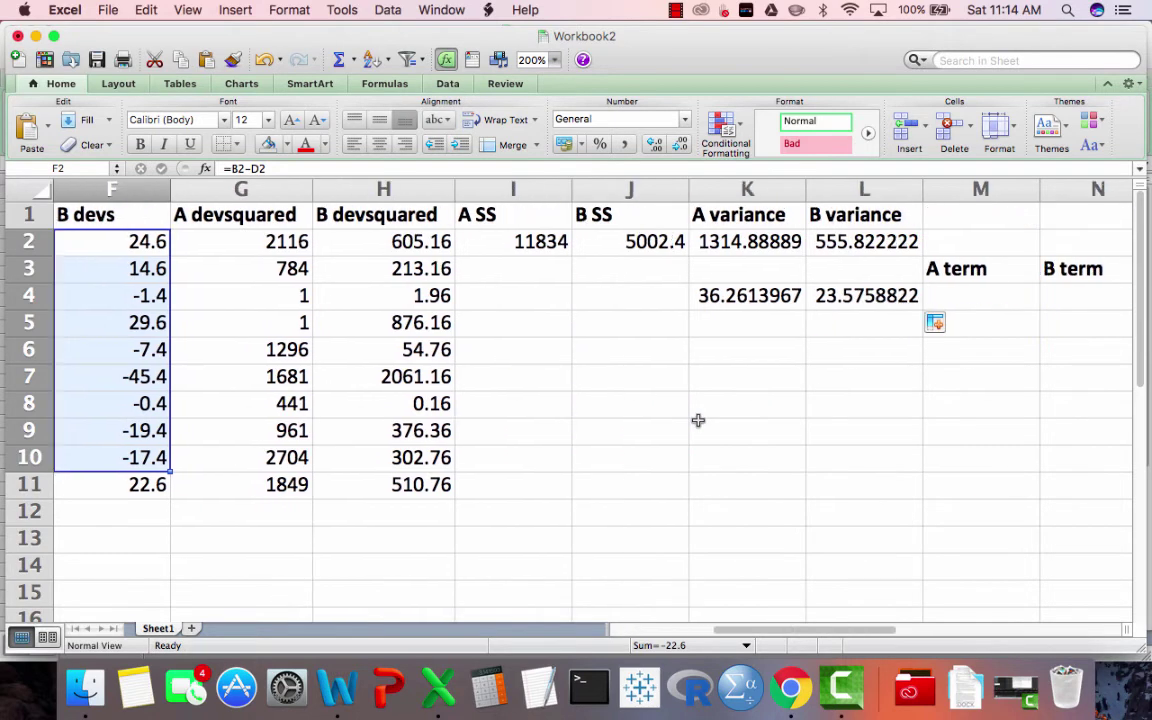
{"action": "left_click", "coordinate": [742, 305]}
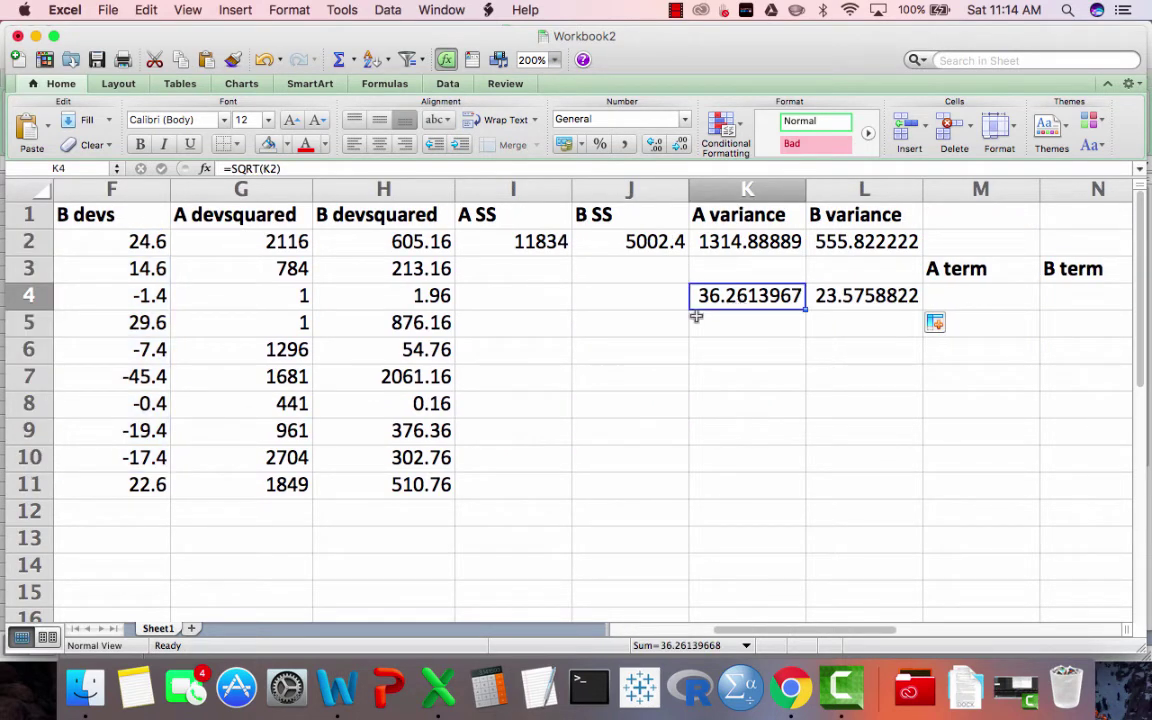
Step: Calculate the Group A standard deviation directly from the scores in B13 with =STDEV(A2:A11)
{"action": "scroll", "coordinate": [648, 334], "scroll_direction": "left", "scroll_amount": 5}
{"action": "scroll", "coordinate": [272, 411], "scroll_direction": "down", "scroll_amount": 2}
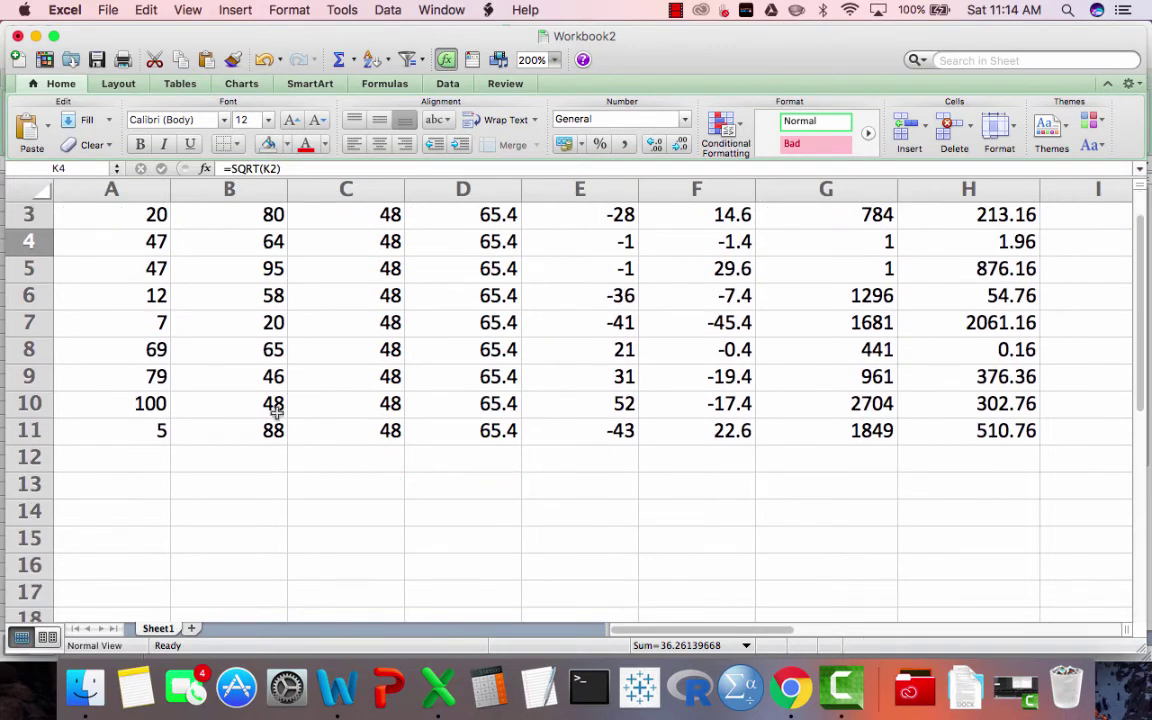
{"action": "scroll", "coordinate": [272, 411], "scroll_direction": "up", "scroll_amount": 2}
{"action": "left_click", "coordinate": [244, 535]}
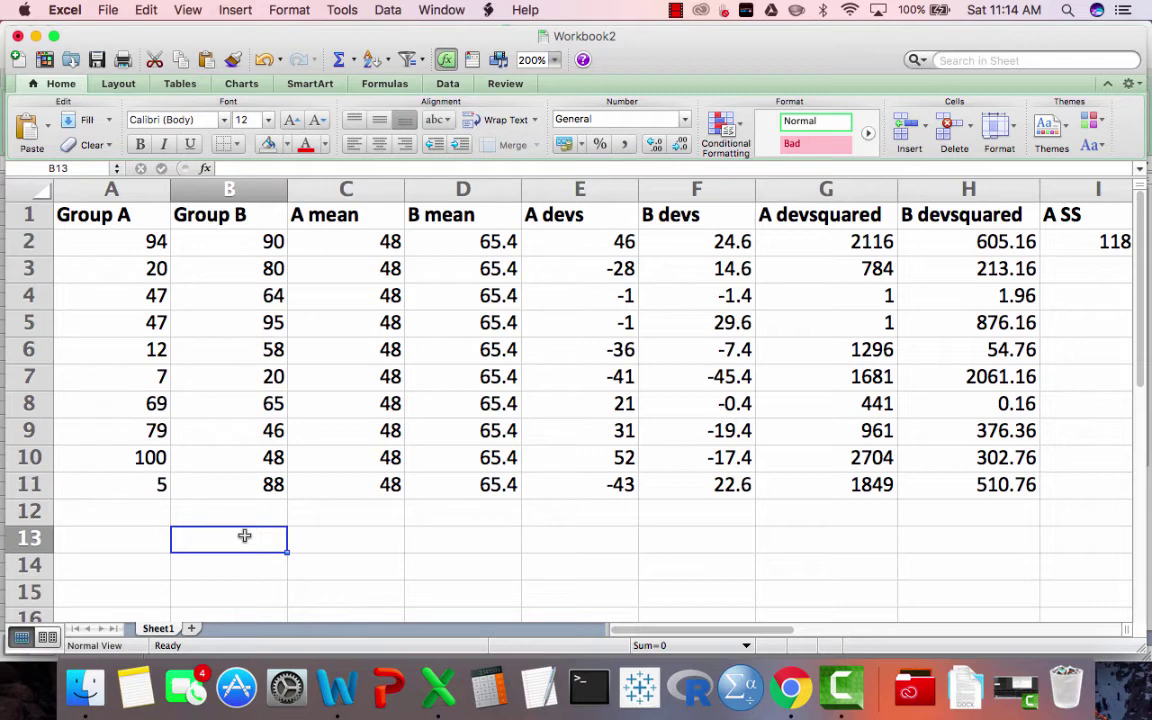
{"action": "type", "text": "="}
{"action": "key", "text": "BackSpace"}
{"action": "type", "text": "\\"}
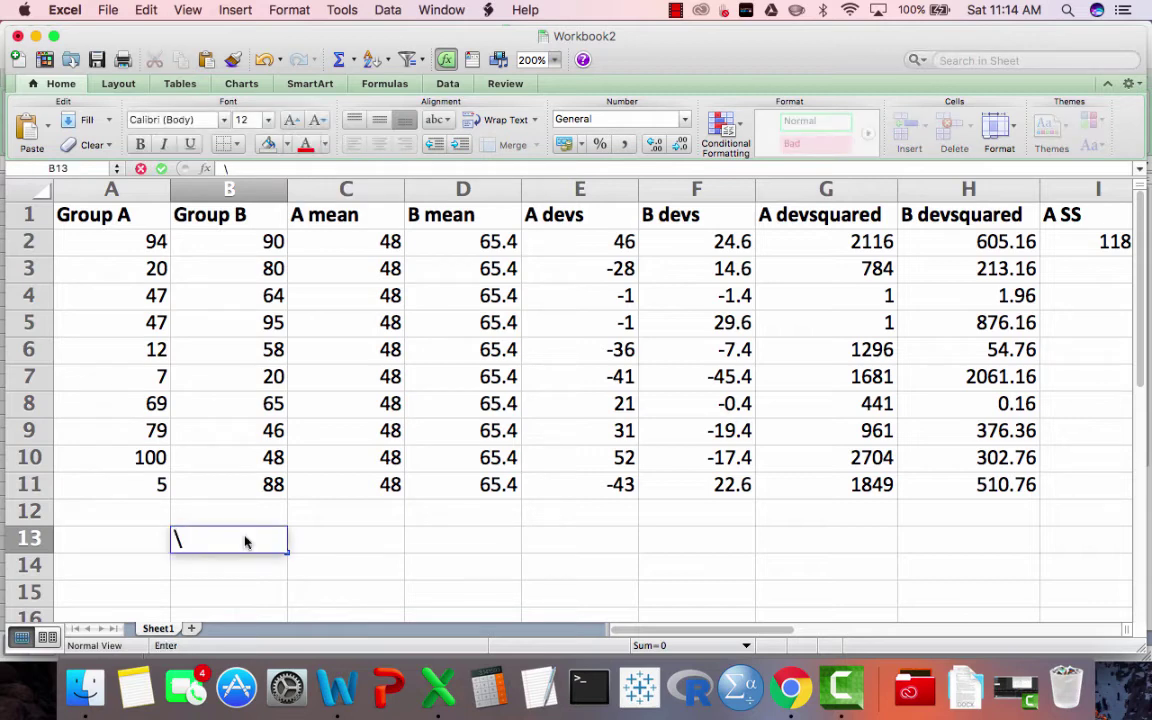
{"action": "key", "text": "BackSpace"}
{"action": "type", "text": "="}
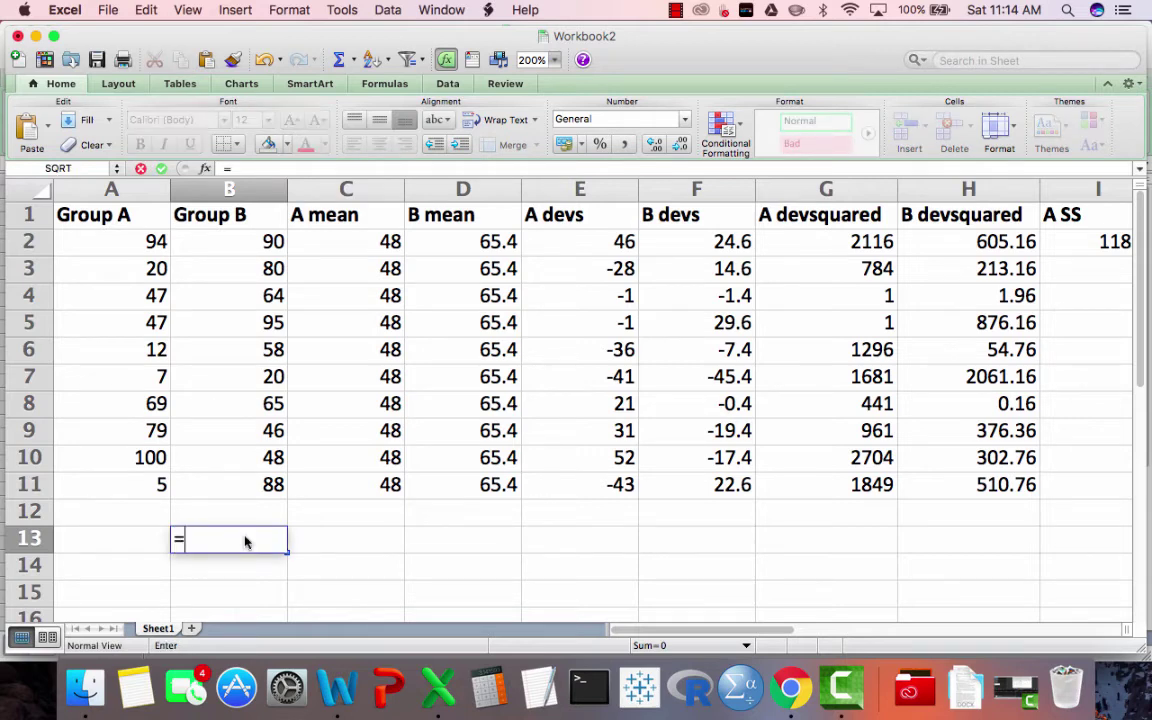
{"action": "type", "text": "st"}
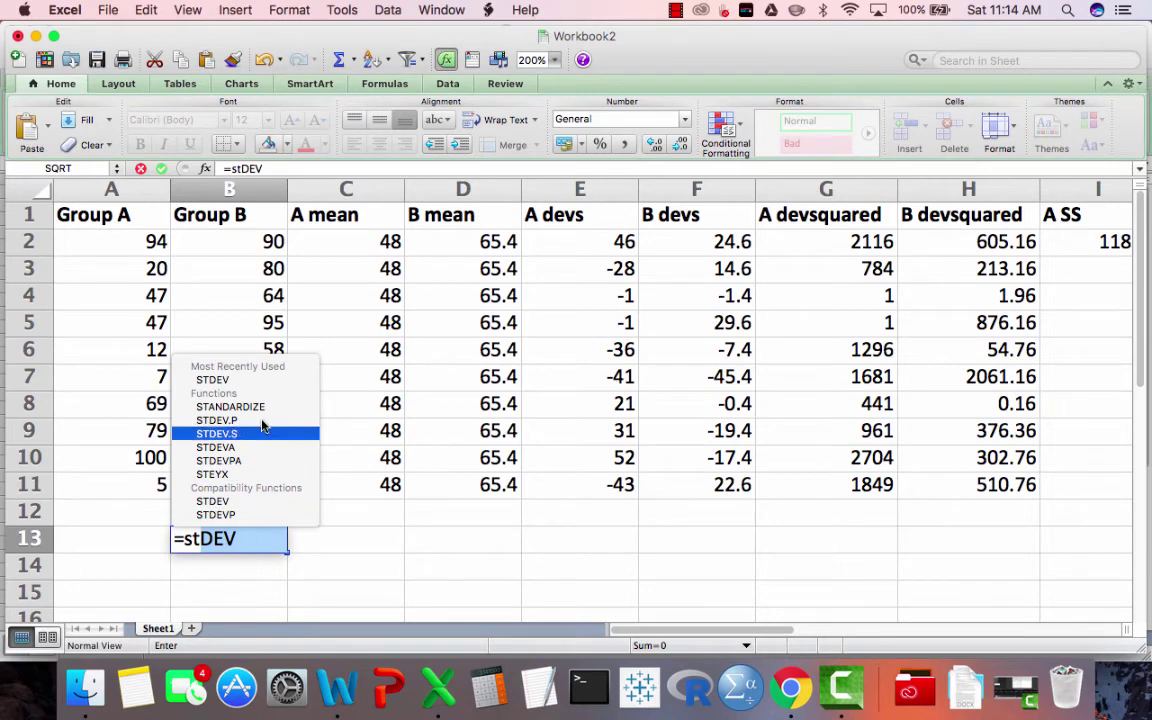
{"action": "double_click", "coordinate": [252, 381]}
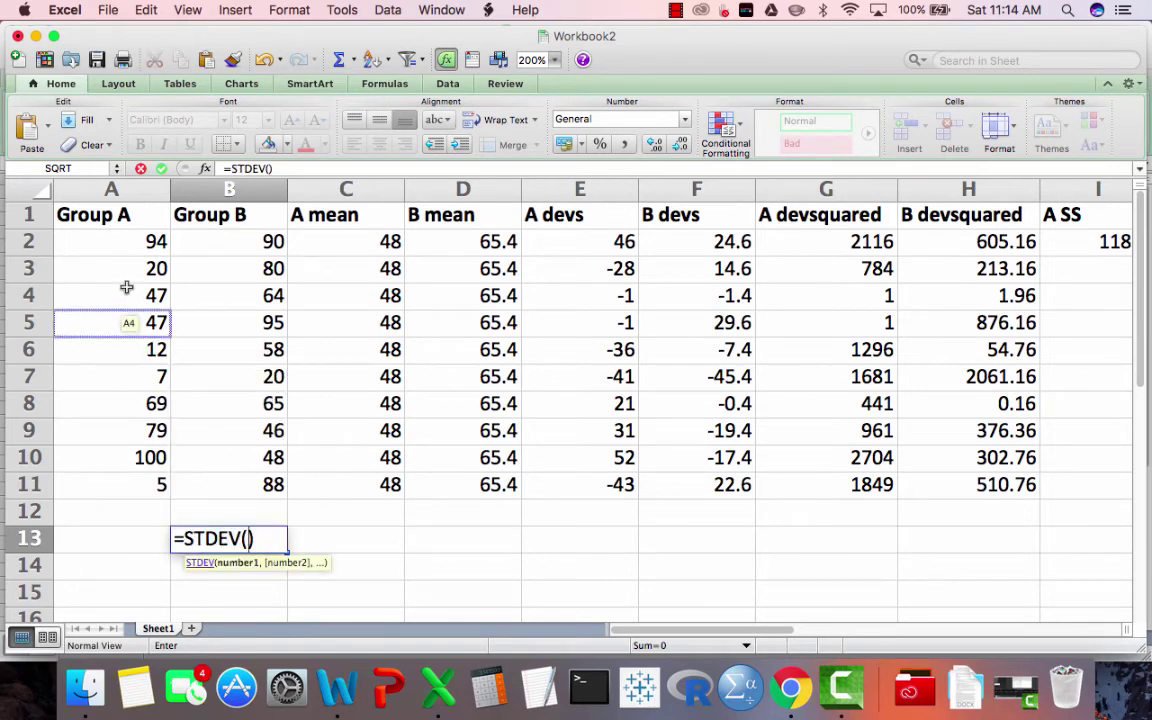
{"action": "left_click_drag", "start_coordinate": [115, 241], "coordinate": [109, 484]}
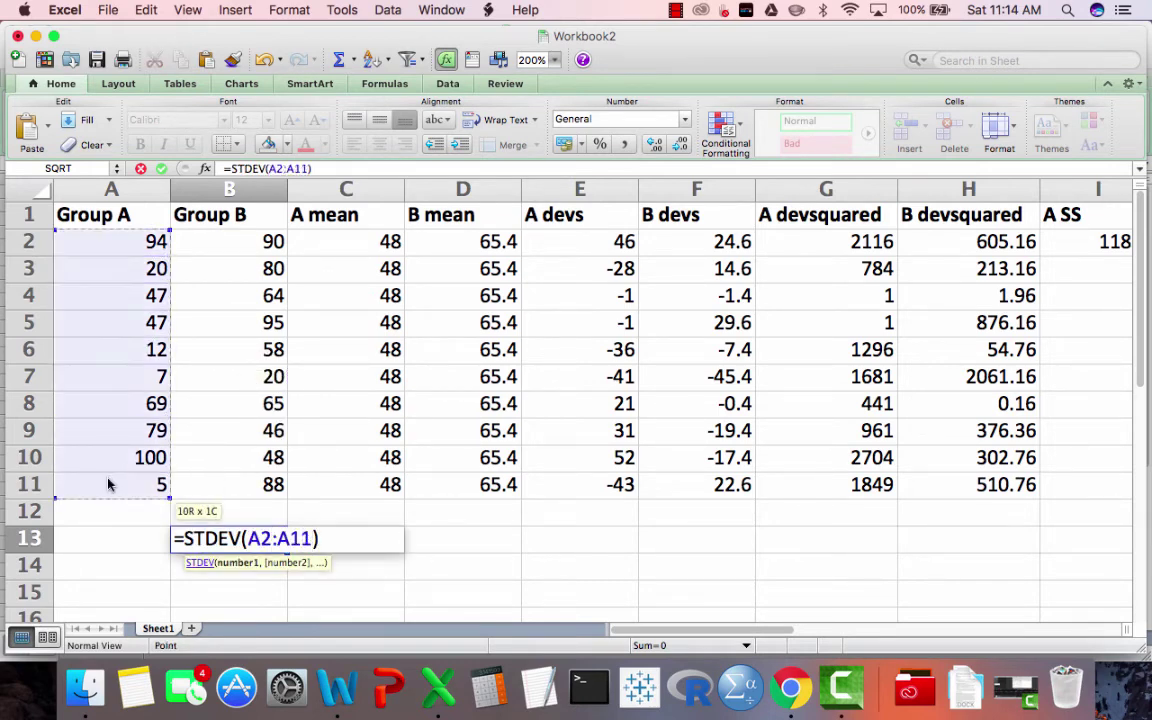
{"action": "key", "text": "Return"}
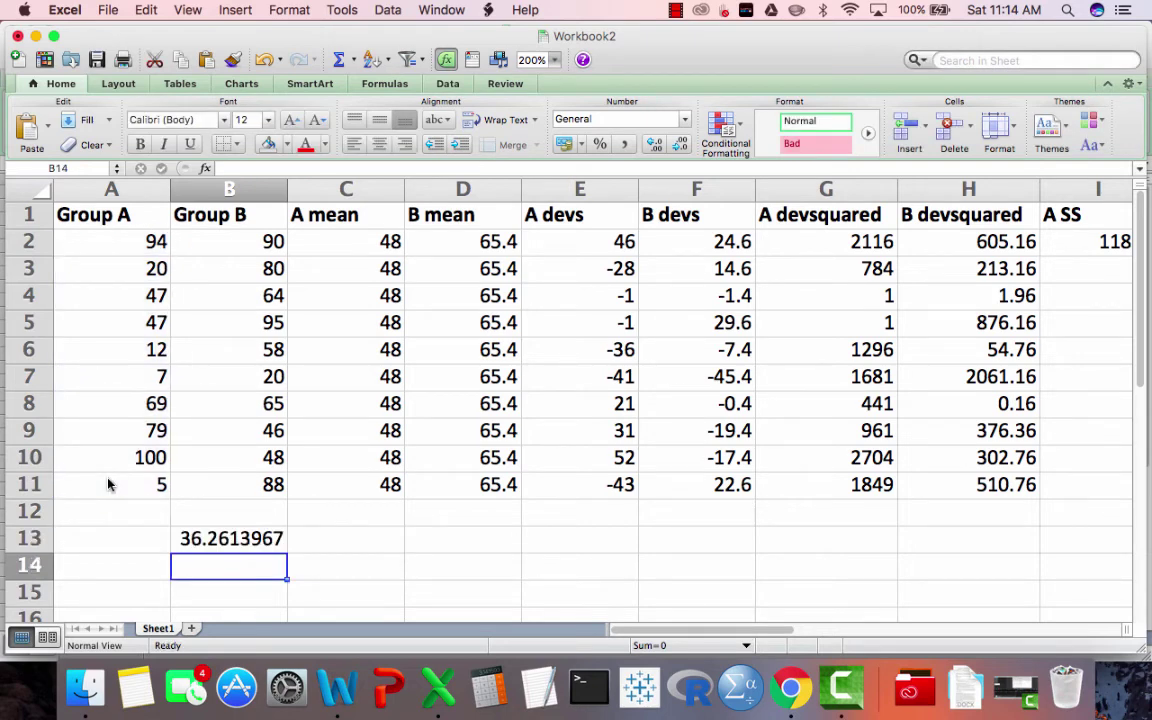
Step: Compare the A standard deviation in K4 with the STDEV result in B13
{"action": "scroll", "coordinate": [109, 484], "scroll_direction": "right", "scroll_amount": 6}
{"action": "left_click", "coordinate": [622, 299]}
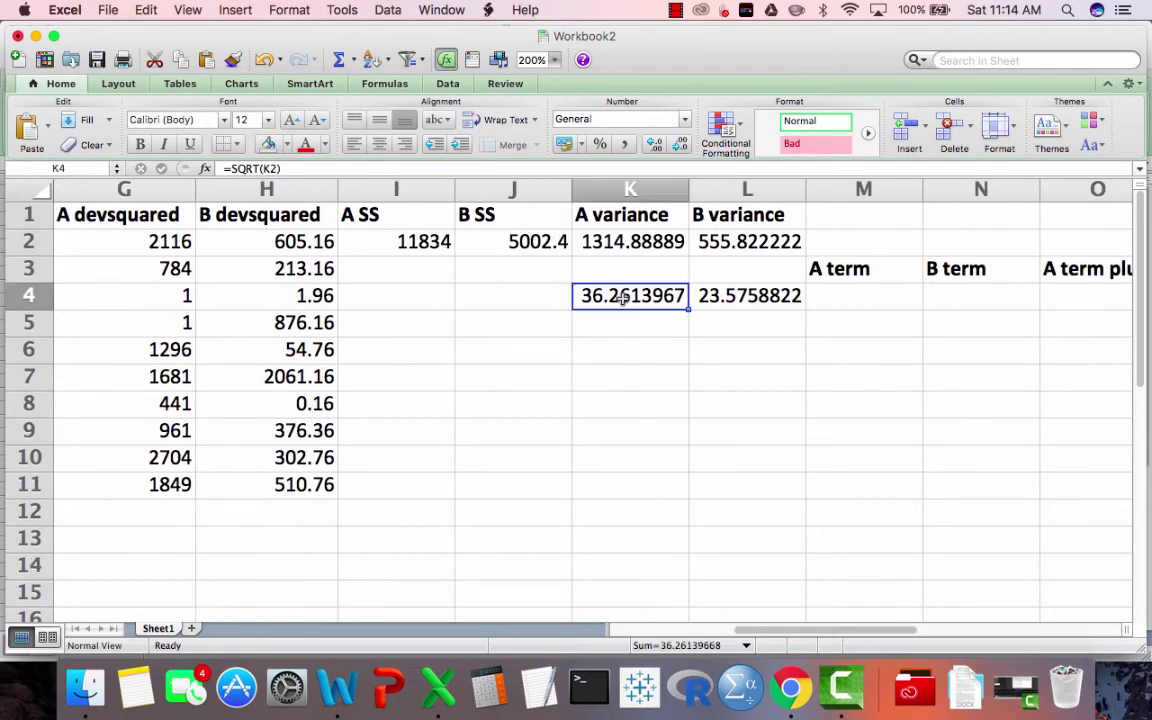
{"action": "scroll", "coordinate": [622, 299], "scroll_direction": "left", "scroll_amount": 6}
{"action": "scroll", "coordinate": [622, 299], "scroll_direction": "down", "scroll_amount": 3}
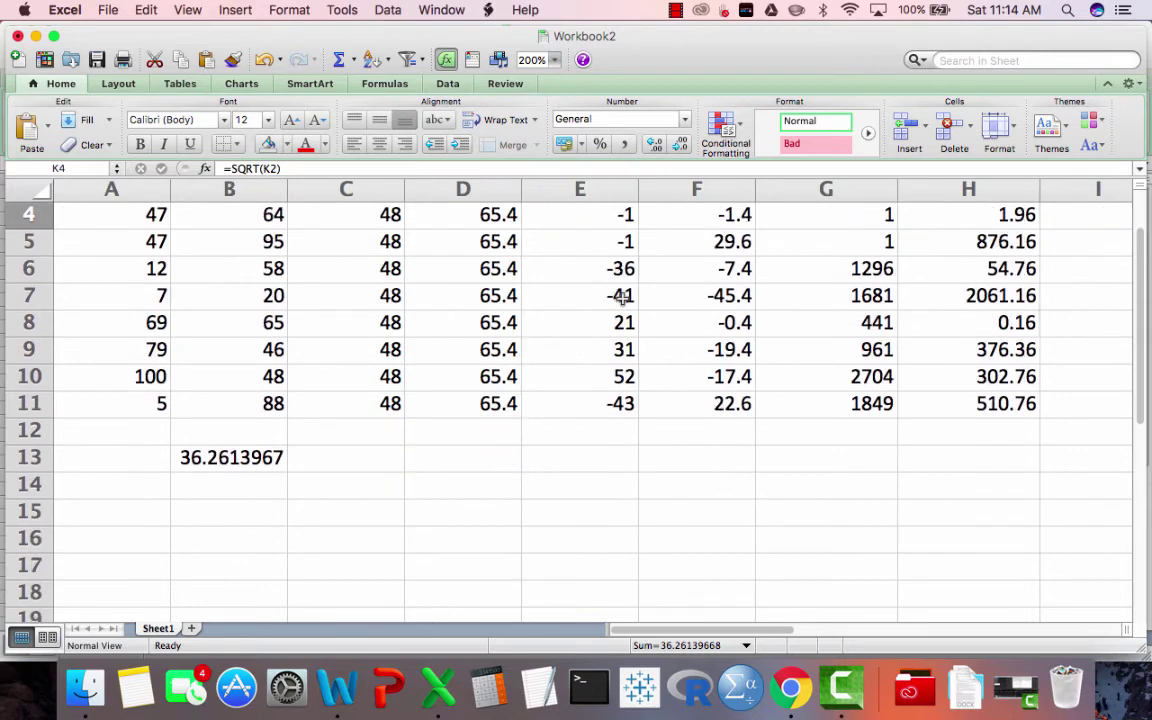
{"action": "left_click", "coordinate": [211, 458]}
Step: Copy the STDEV formula from B13 across to C13 for Group B and check its range
{"action": "scroll", "coordinate": [213, 458], "scroll_direction": "up", "scroll_amount": 3}
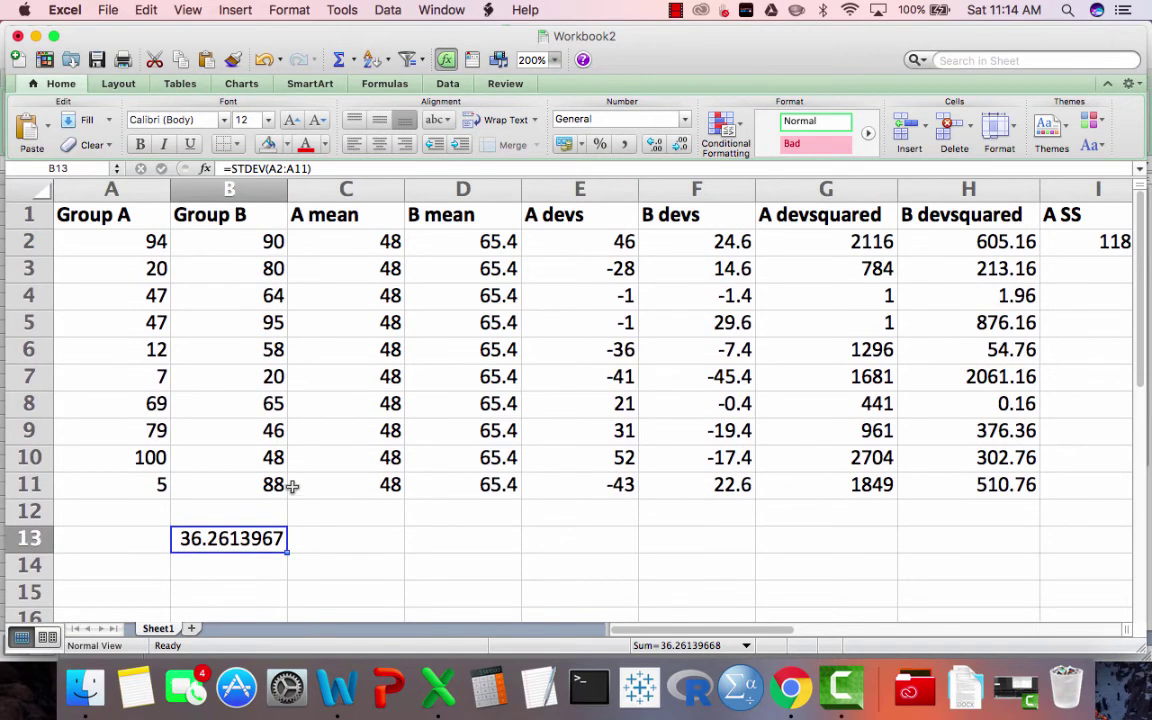
{"action": "left_click_drag", "start_coordinate": [286, 551], "coordinate": [362, 550]}
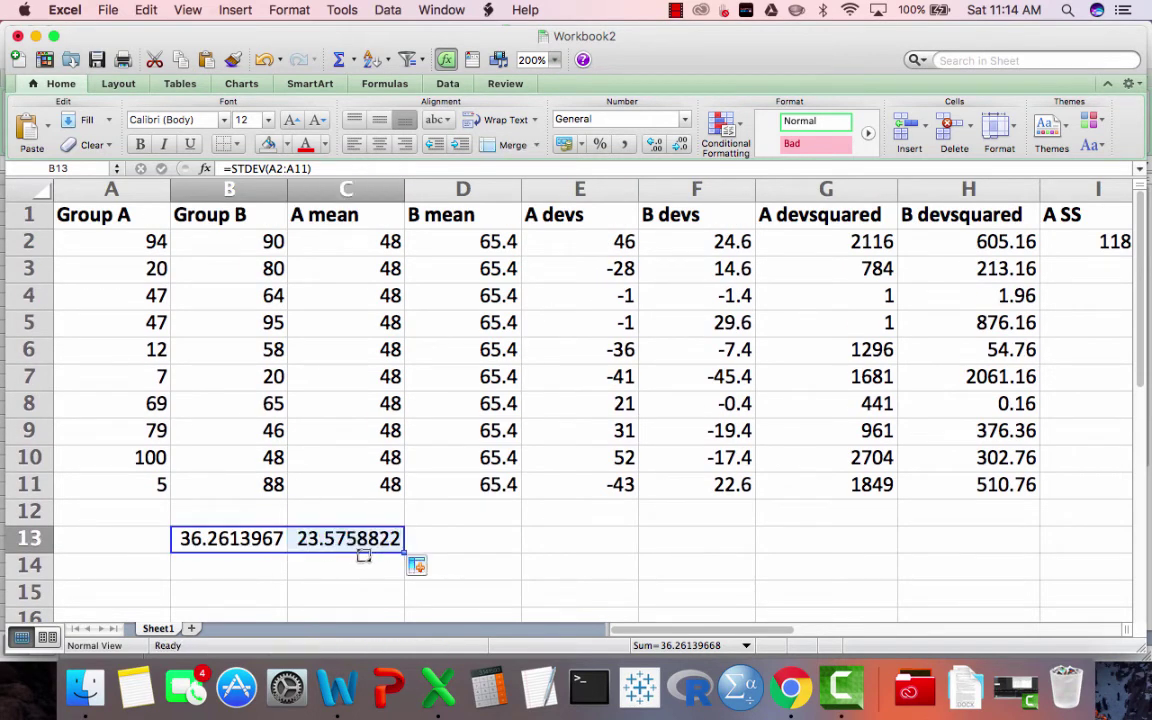
{"action": "left_click", "coordinate": [340, 538]}
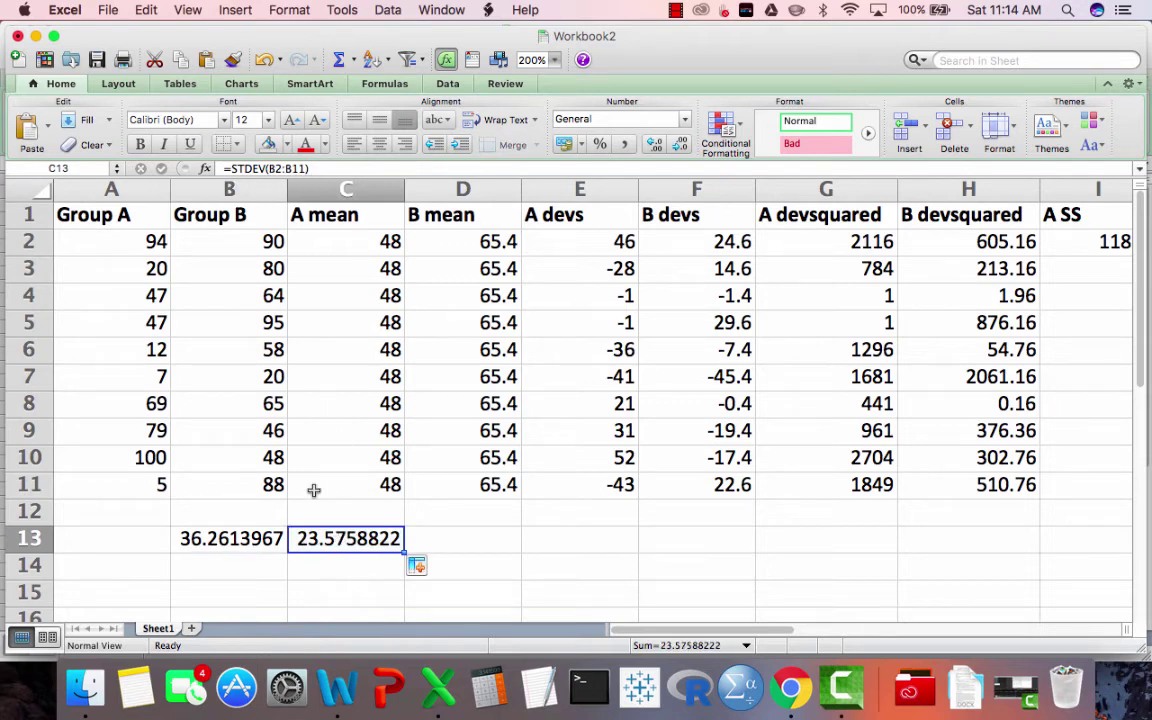
{"action": "left_click", "coordinate": [333, 165]}
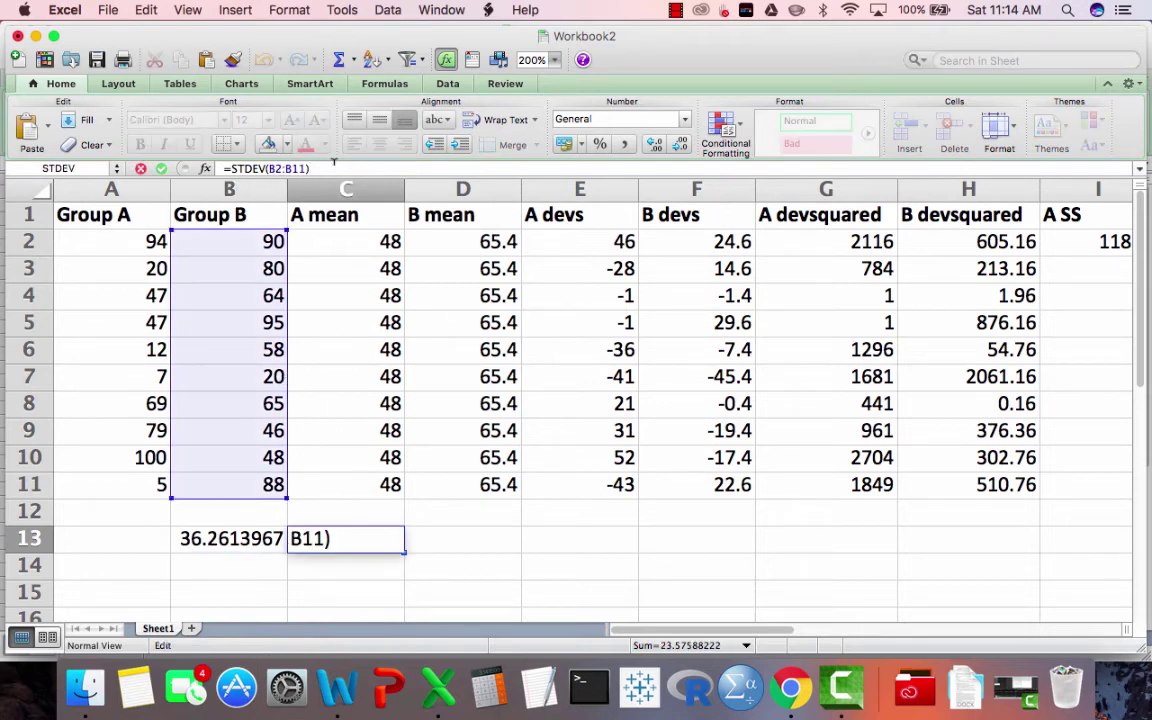
{"action": "key", "text": "Return"}
Step: Compare the B standard deviation in L4 with the STDEV result for Group B
{"action": "scroll", "coordinate": [332, 391], "scroll_direction": "right", "scroll_amount": 5}
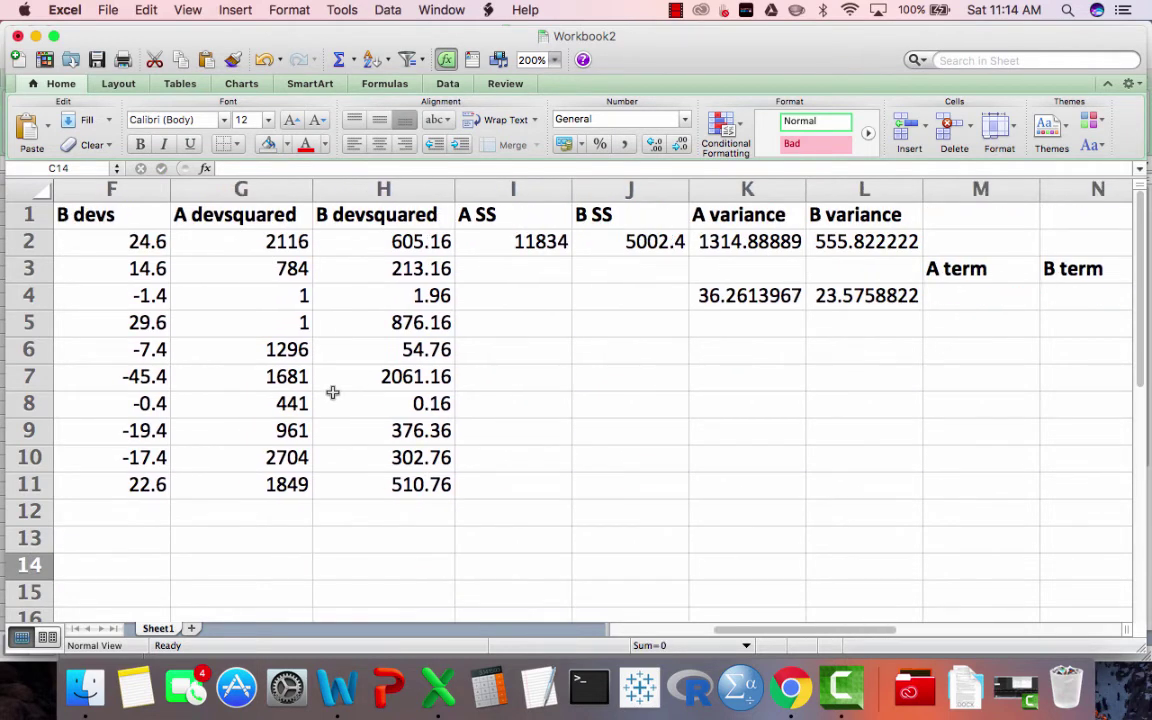
{"action": "left_click", "coordinate": [818, 292]}
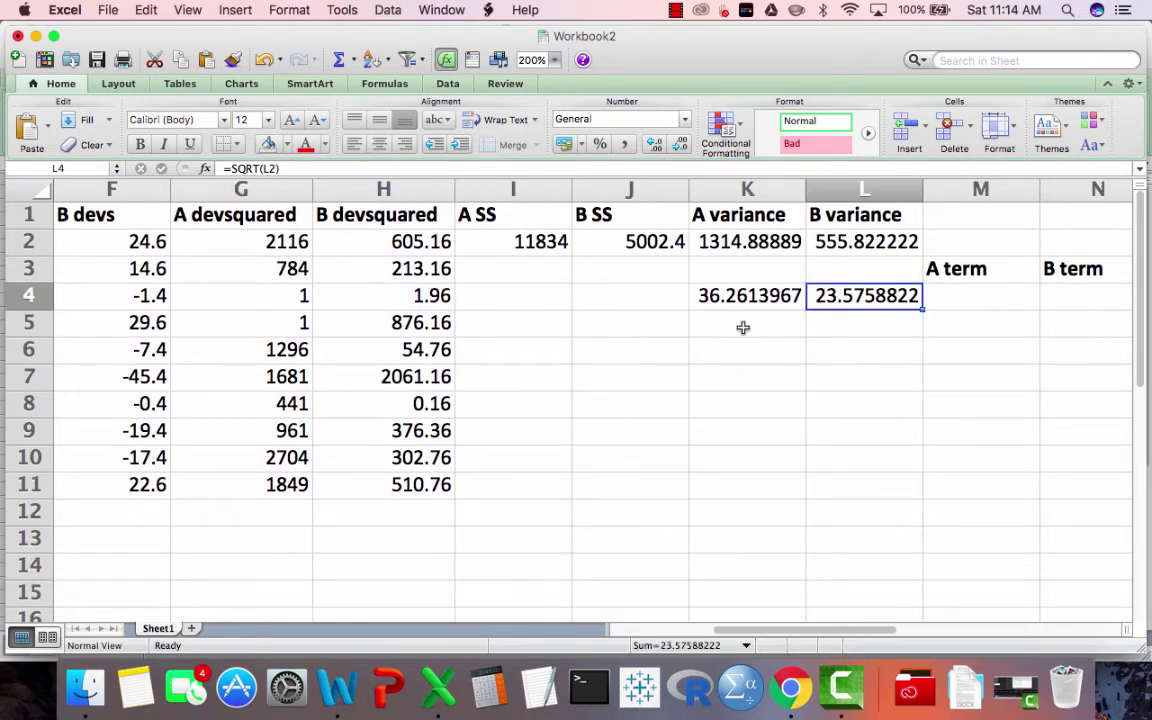
{"action": "scroll", "coordinate": [740, 330], "scroll_direction": "right", "scroll_amount": 1}
Step: Clear the contents of the two square root cells K4:L4
{"action": "left_click", "coordinate": [600, 292]}
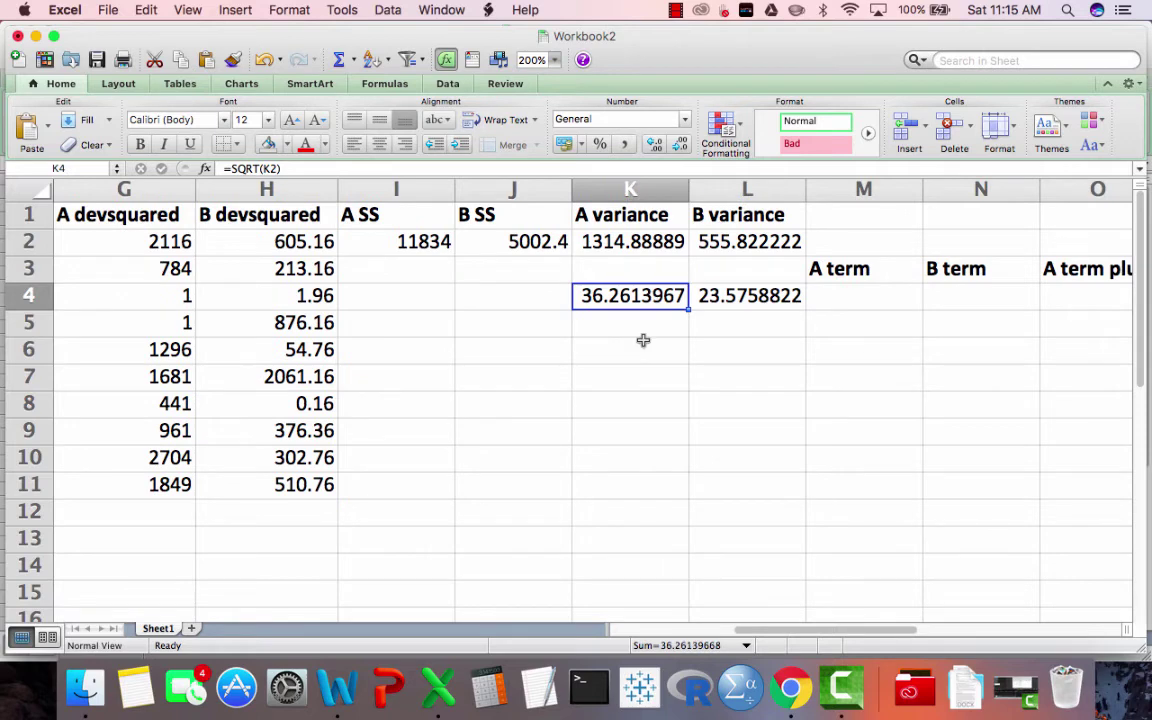
{"action": "scroll", "coordinate": [643, 340], "scroll_direction": "right", "scroll_amount": 2}
{"action": "key", "text": "shift+Right"}
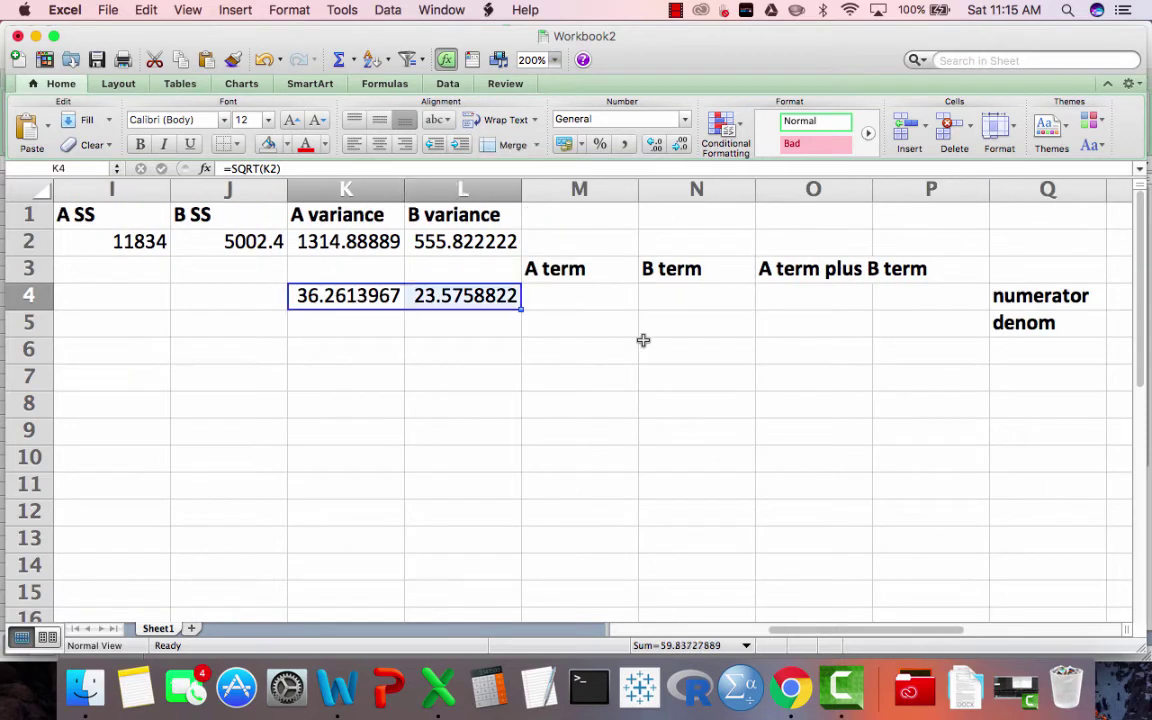
{"action": "right_click", "coordinate": [463, 300]}
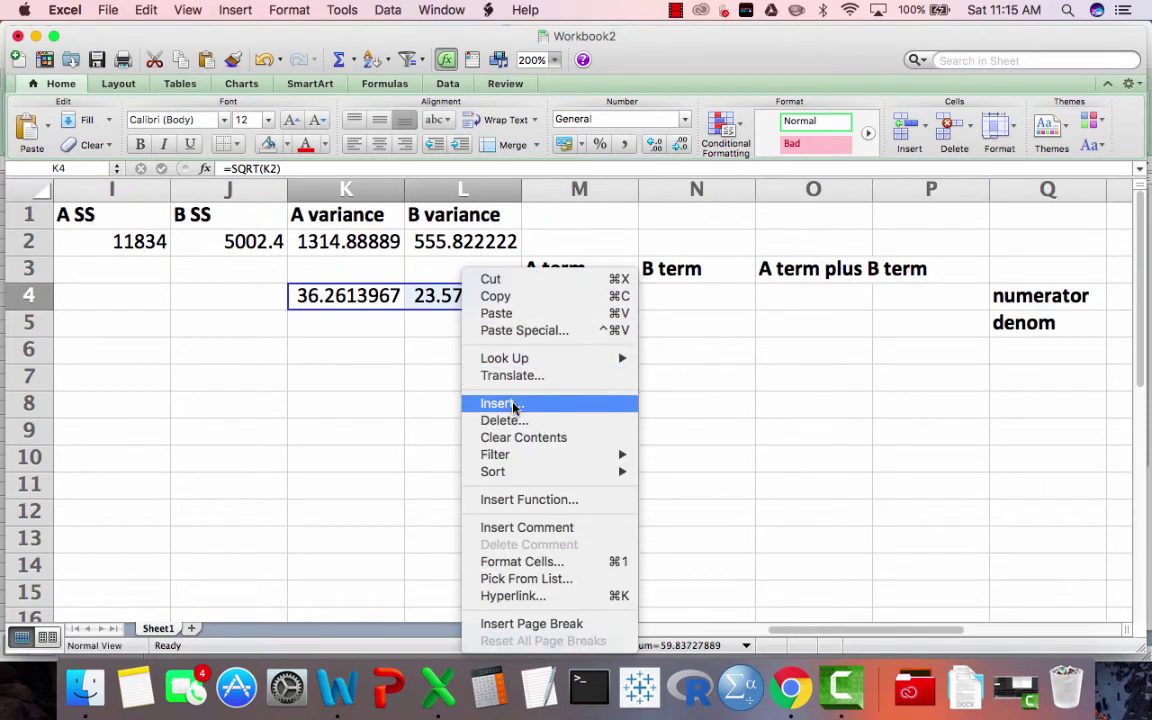
{"action": "left_click", "coordinate": [515, 438]}
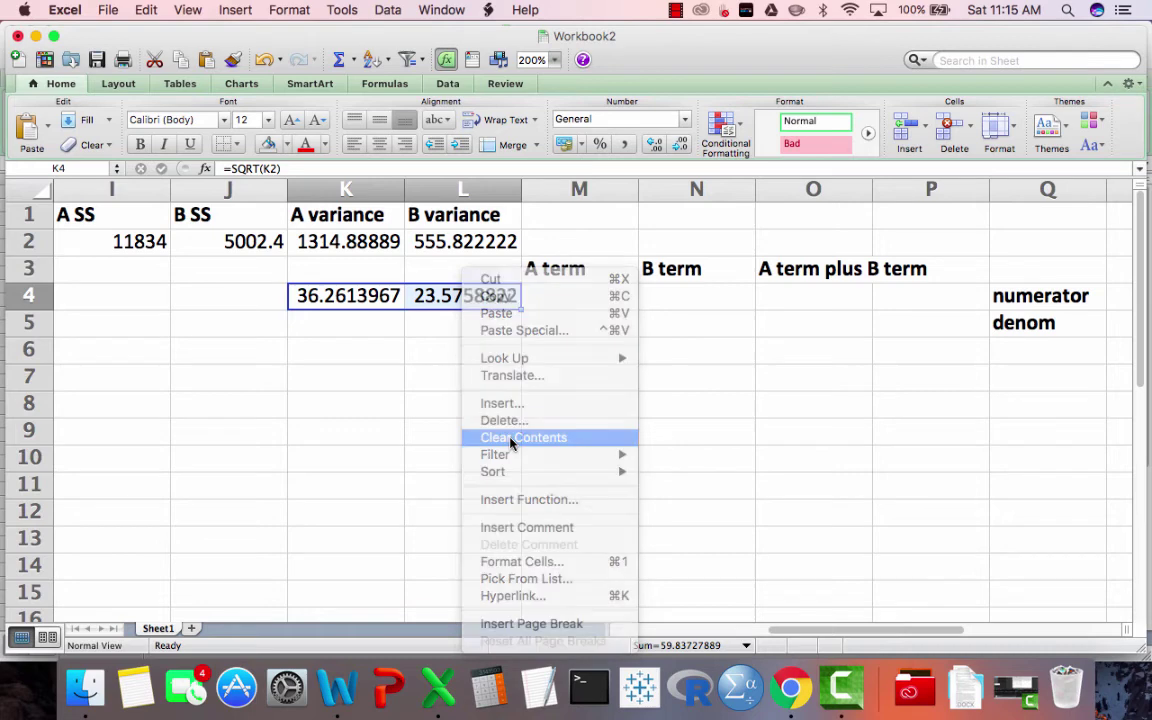
Step: Review the A and B variances in K2 and L2 and the Group A scores in A2:A11
{"action": "left_click", "coordinate": [330, 242]}
{"action": "key", "text": "Right"}
{"action": "key", "text": "Left"}
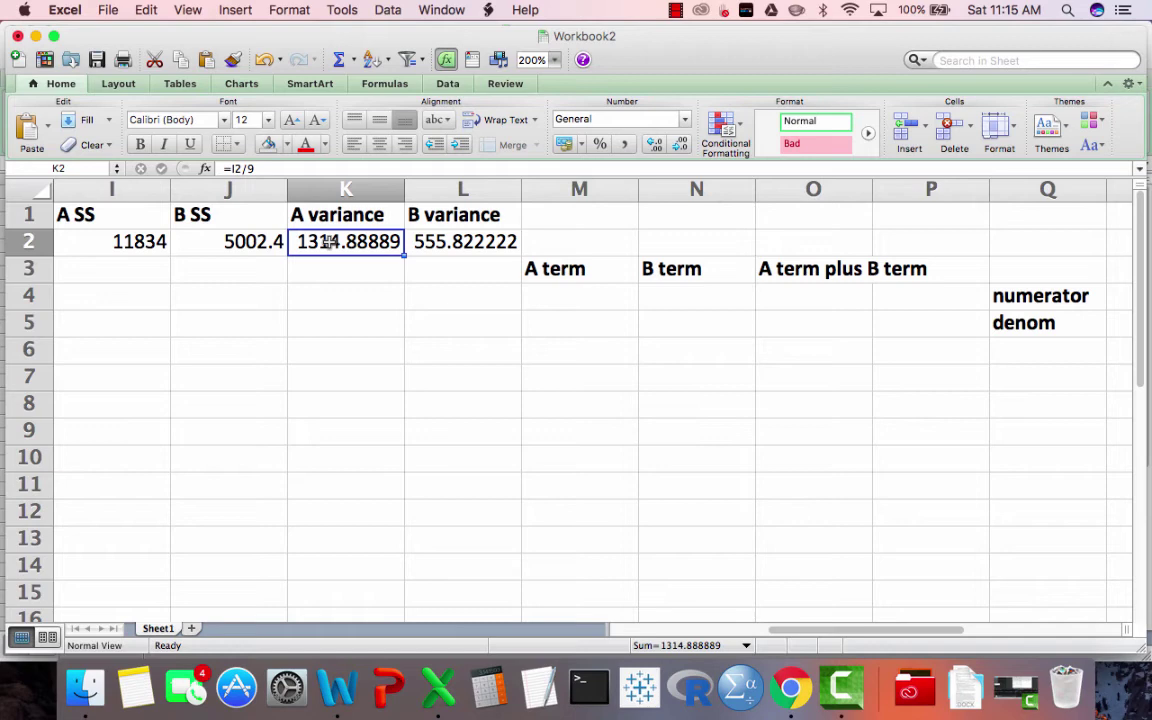
{"action": "scroll", "coordinate": [330, 241], "scroll_direction": "left", "scroll_amount": 8}
{"action": "left_click_drag", "start_coordinate": [85, 241], "coordinate": [91, 481]}
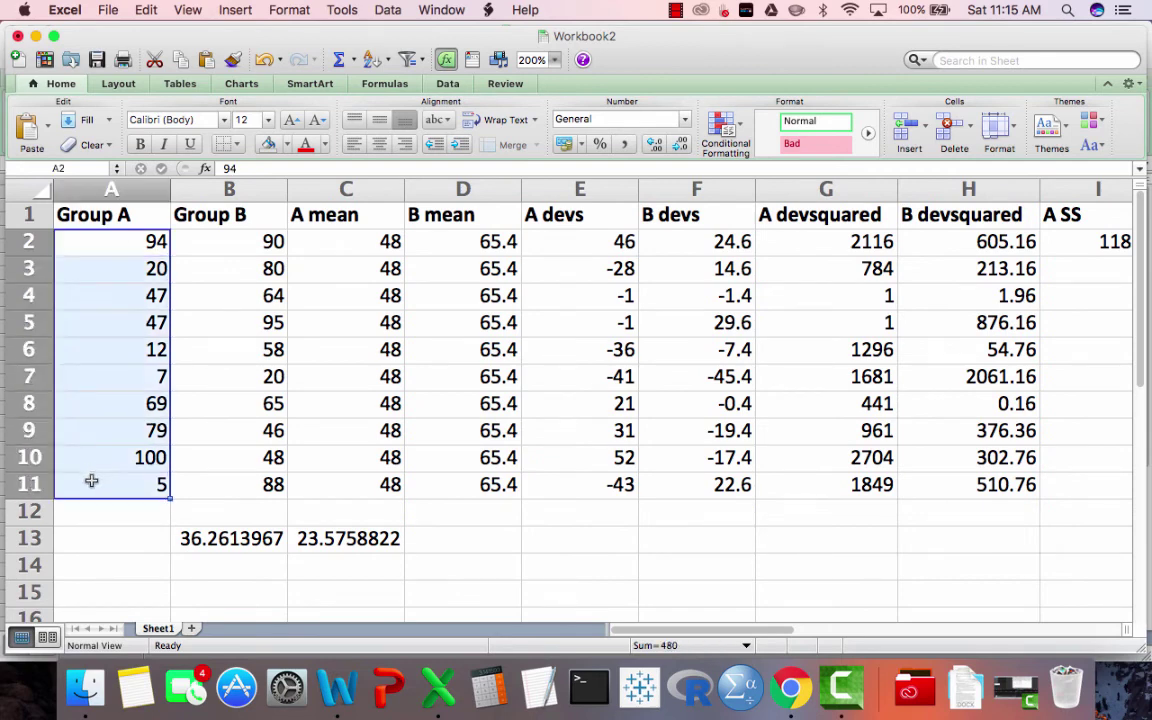
Step: Calculate the A term in M4 as =K2/10 and fill the formula across to N4 for the B term
{"action": "left_click_drag", "start_coordinate": [225, 240], "coordinate": [248, 484]}
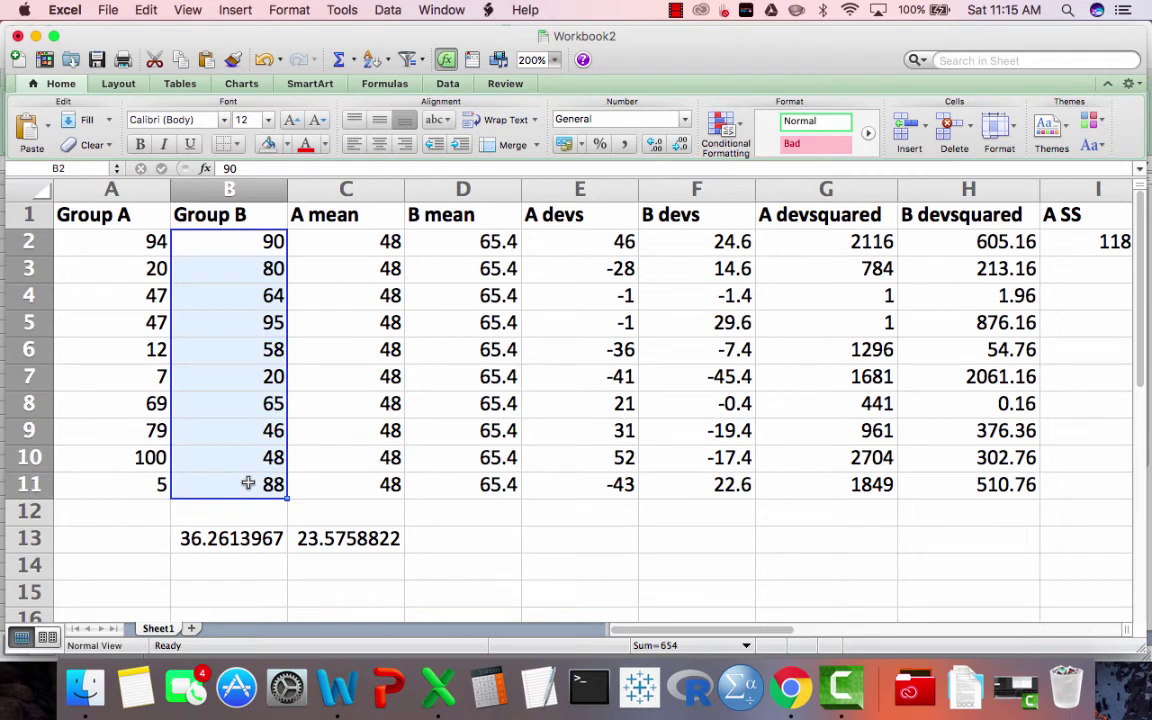
{"action": "scroll", "coordinate": [248, 483], "scroll_direction": "right", "scroll_amount": 11}
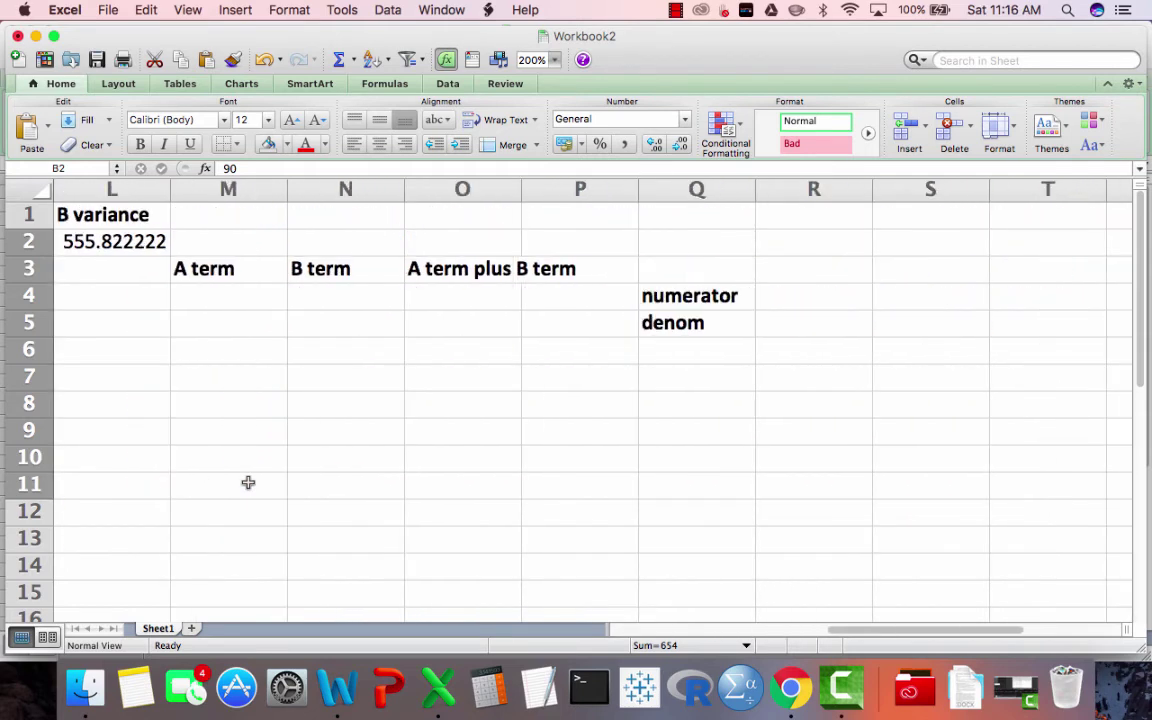
{"action": "scroll", "coordinate": [248, 483], "scroll_direction": "left", "scroll_amount": 3}
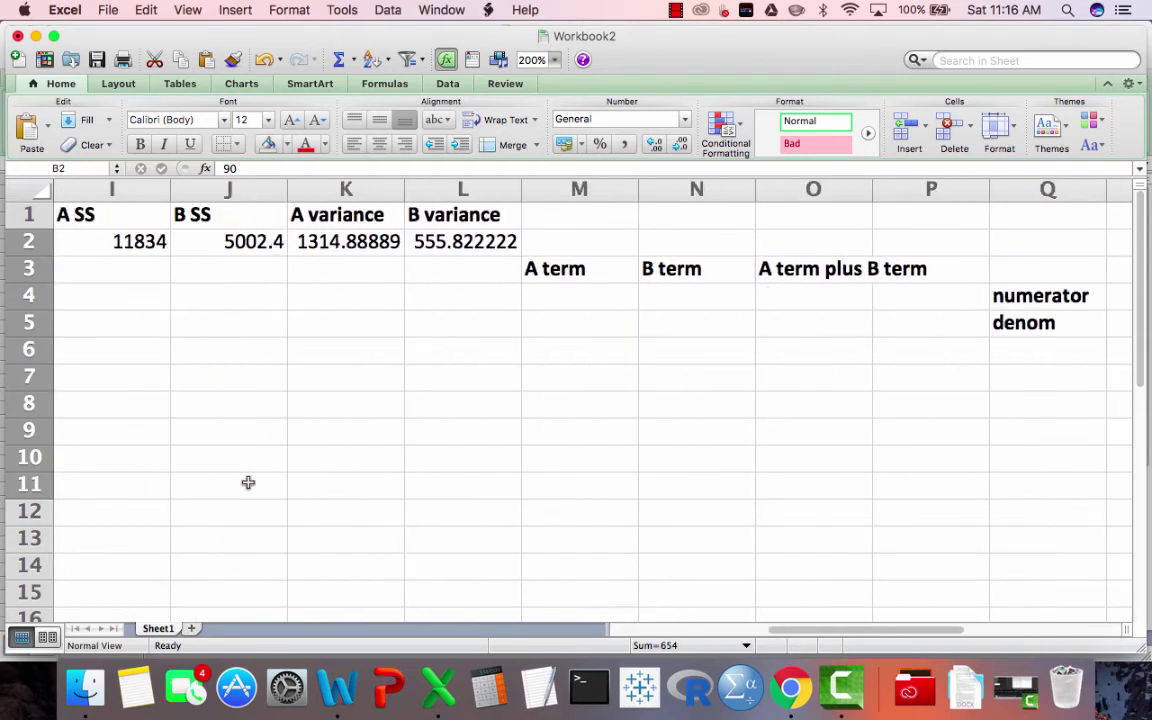
{"action": "left_click", "coordinate": [556, 293]}
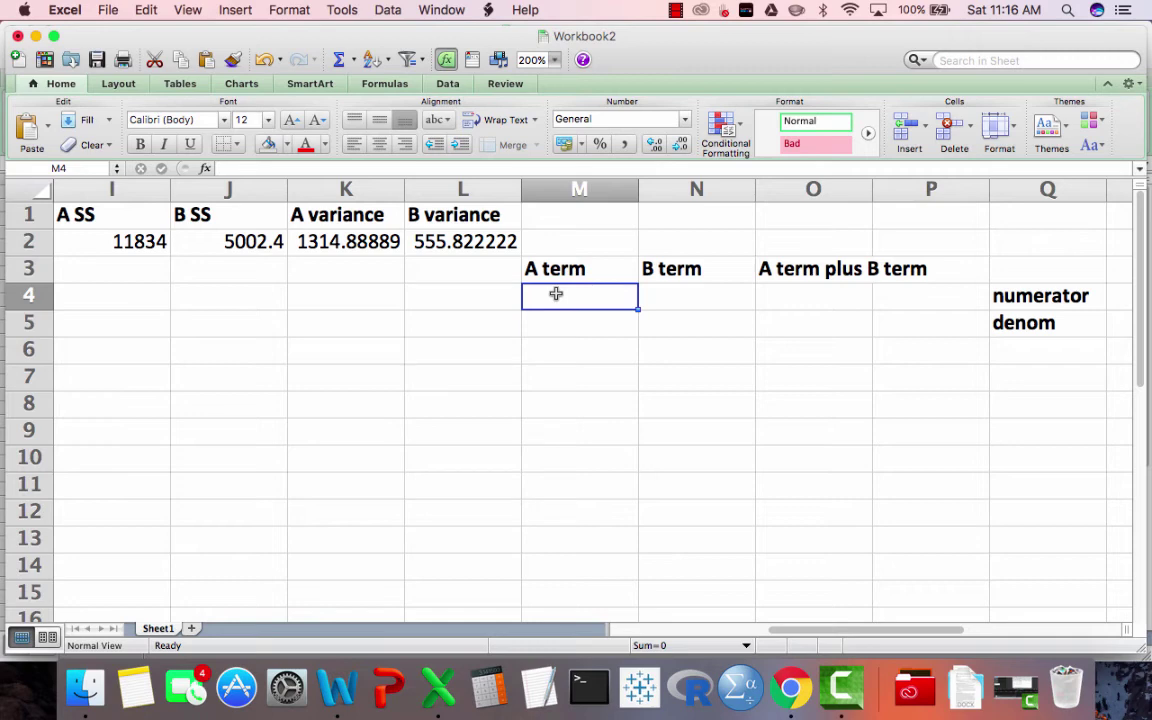
{"action": "type", "text": "="}
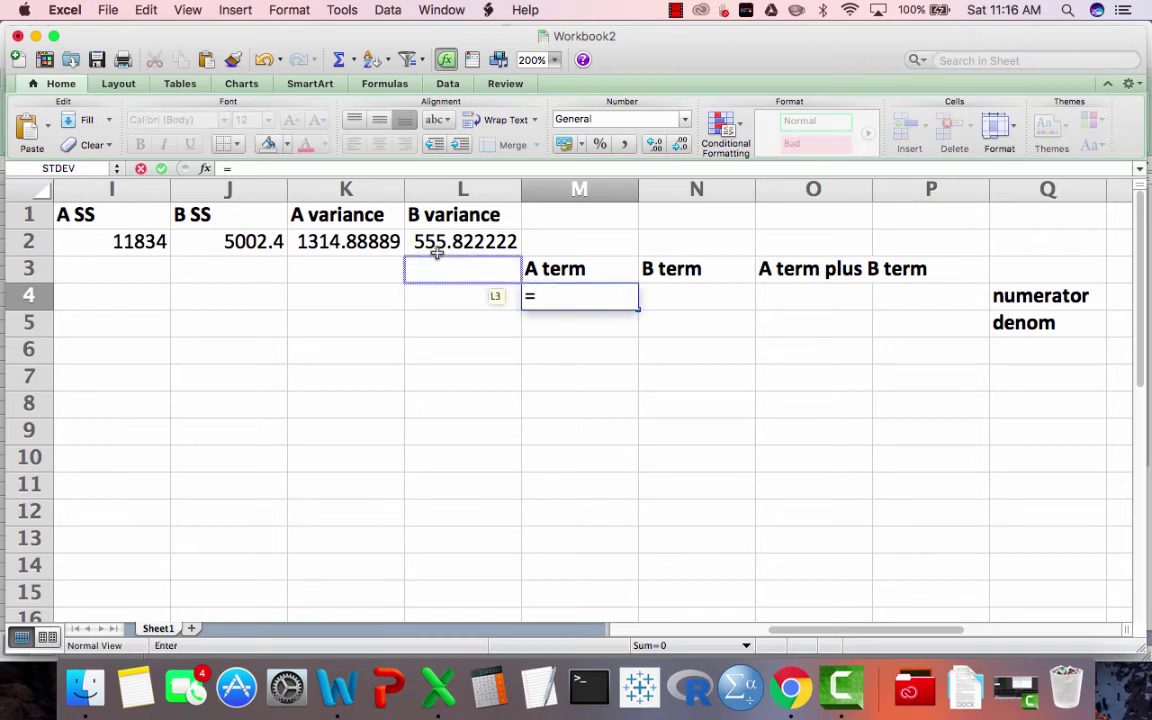
{"action": "left_click", "coordinate": [355, 248]}
{"action": "type", "text": "/10"}
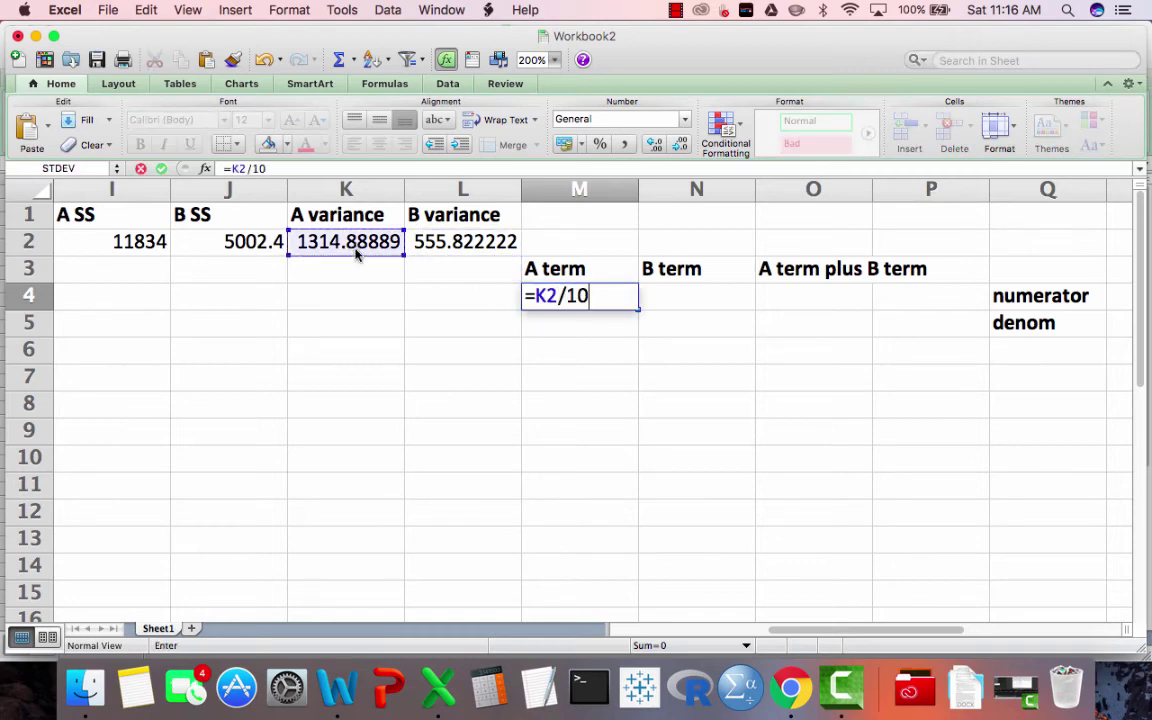
{"action": "key", "text": "Return"}
{"action": "key", "text": "Up"}
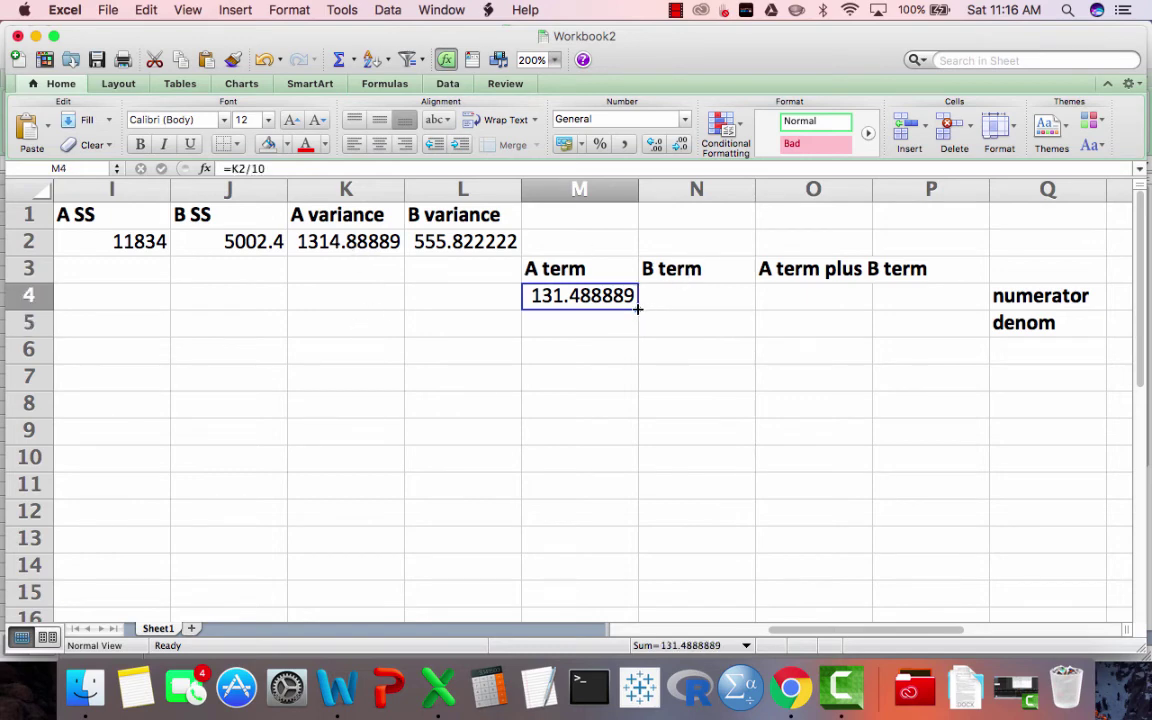
{"action": "left_click_drag", "start_coordinate": [639, 309], "coordinate": [745, 310]}
Step: Add the A term and B term in O4 with the formula =M4+N4
{"action": "left_click", "coordinate": [815, 297]}
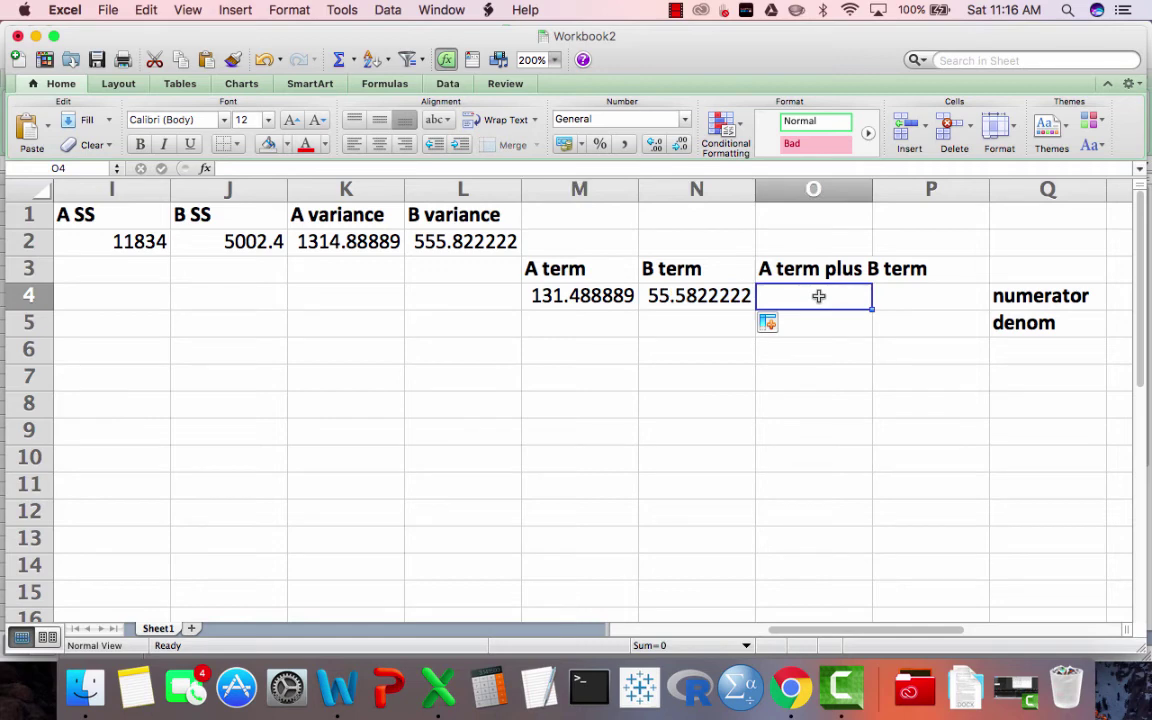
{"action": "type", "text": "="}
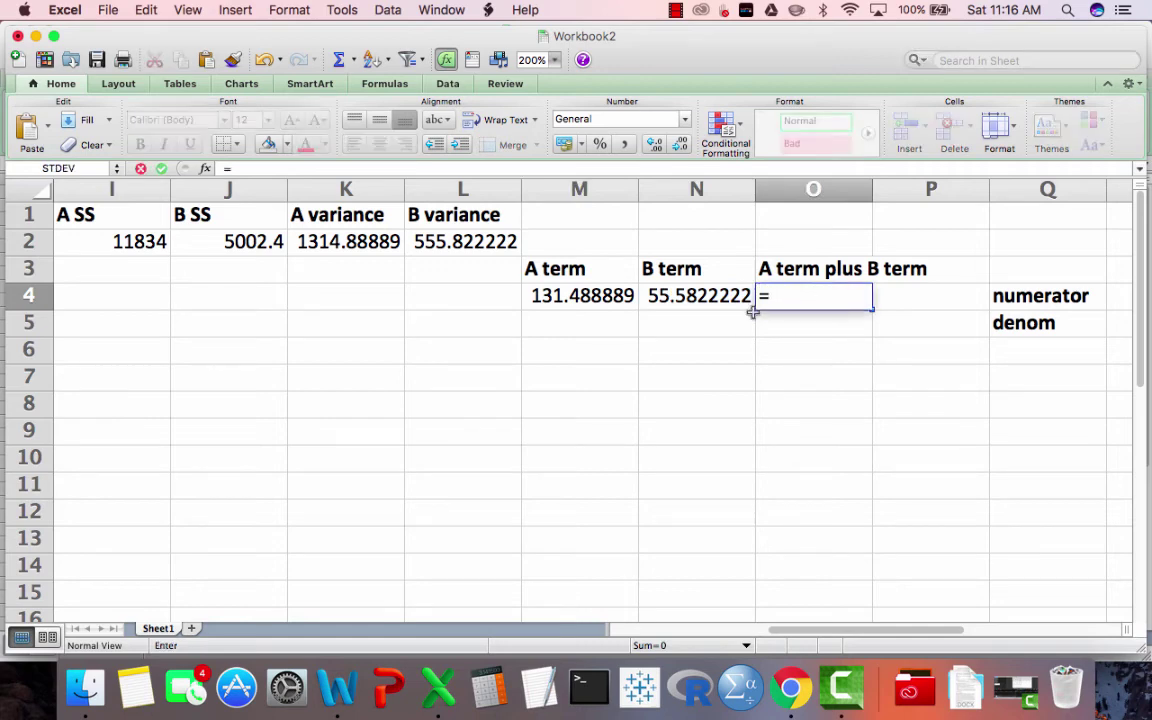
{"action": "left_click", "coordinate": [599, 303]}
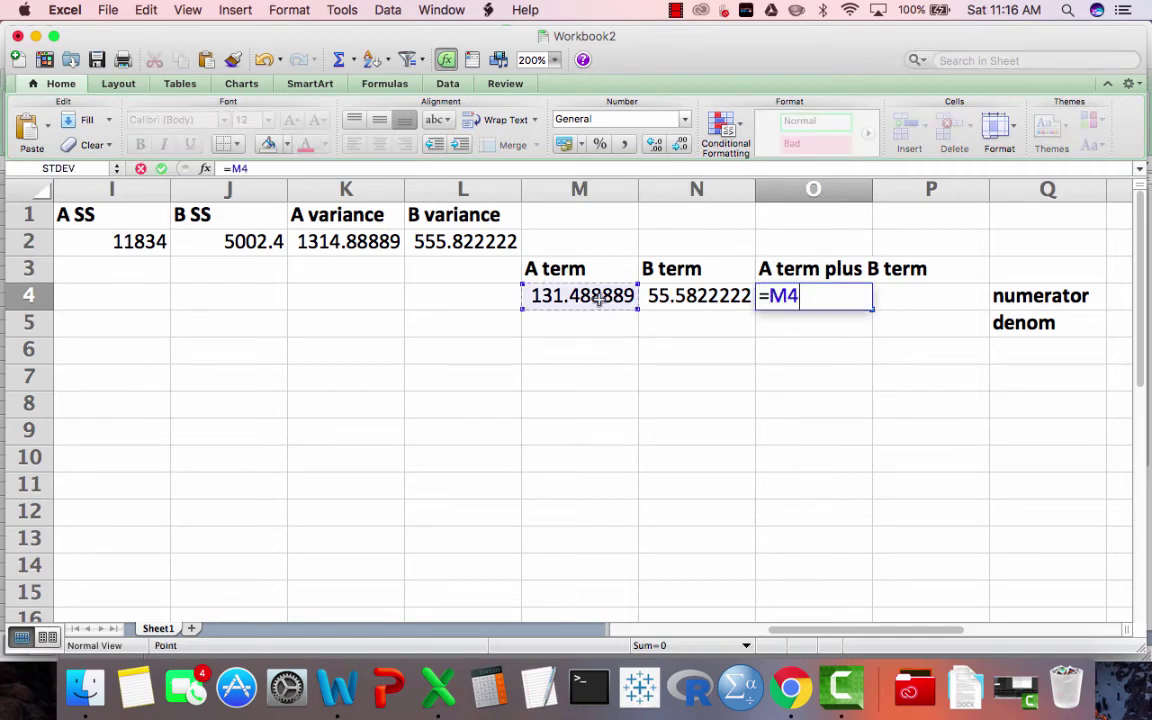
{"action": "type", "text": "+"}
{"action": "left_click", "coordinate": [666, 300]}
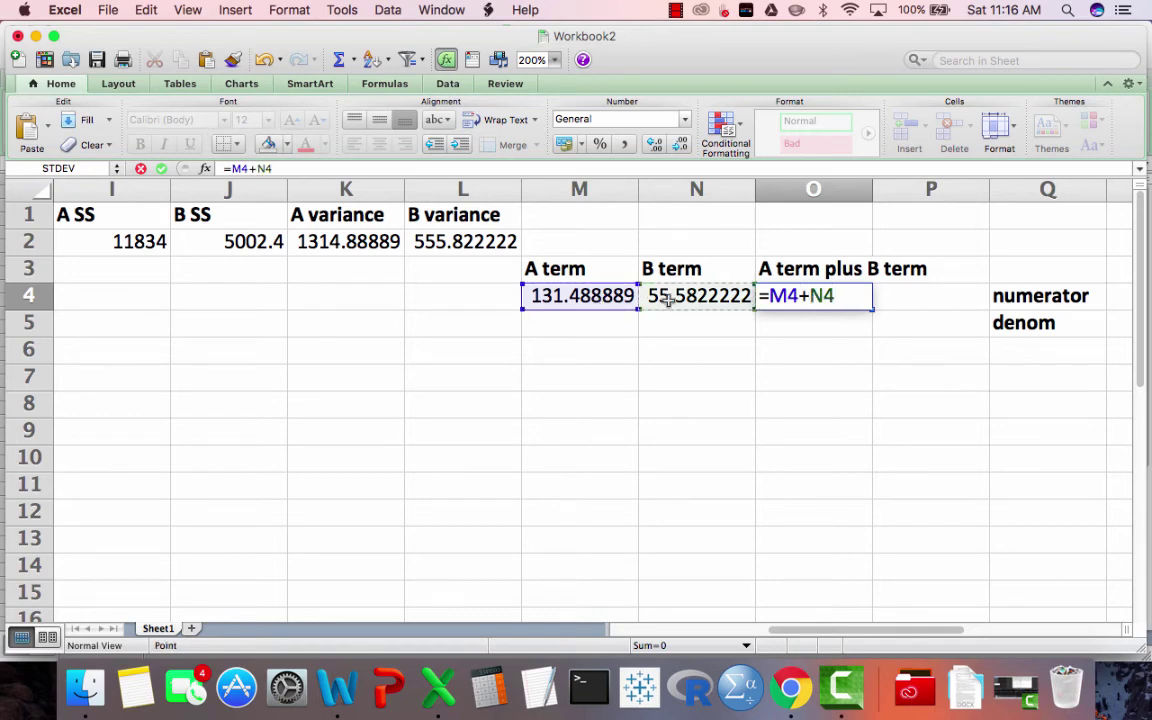
{"action": "key", "text": "Return"}
{"action": "key", "text": "Up"}
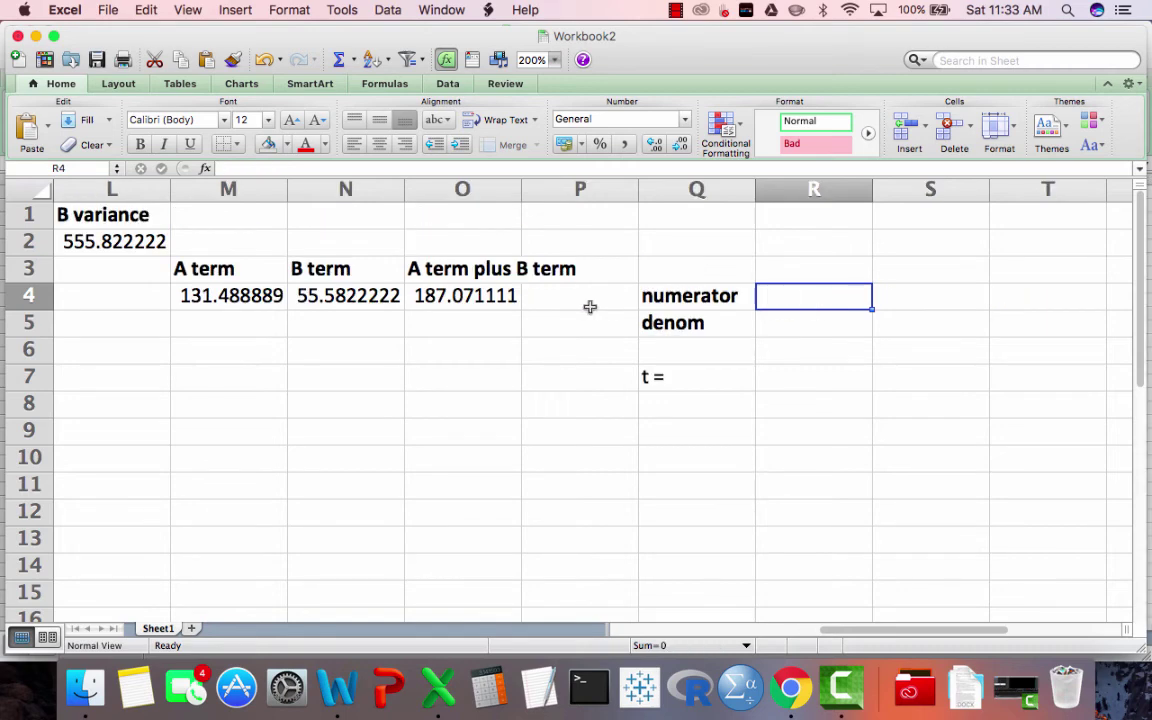
Step: Calculate the denominator in R5 as the square root of the summed terms with =sqrt(O4)
{"action": "left_click", "coordinate": [458, 293]}
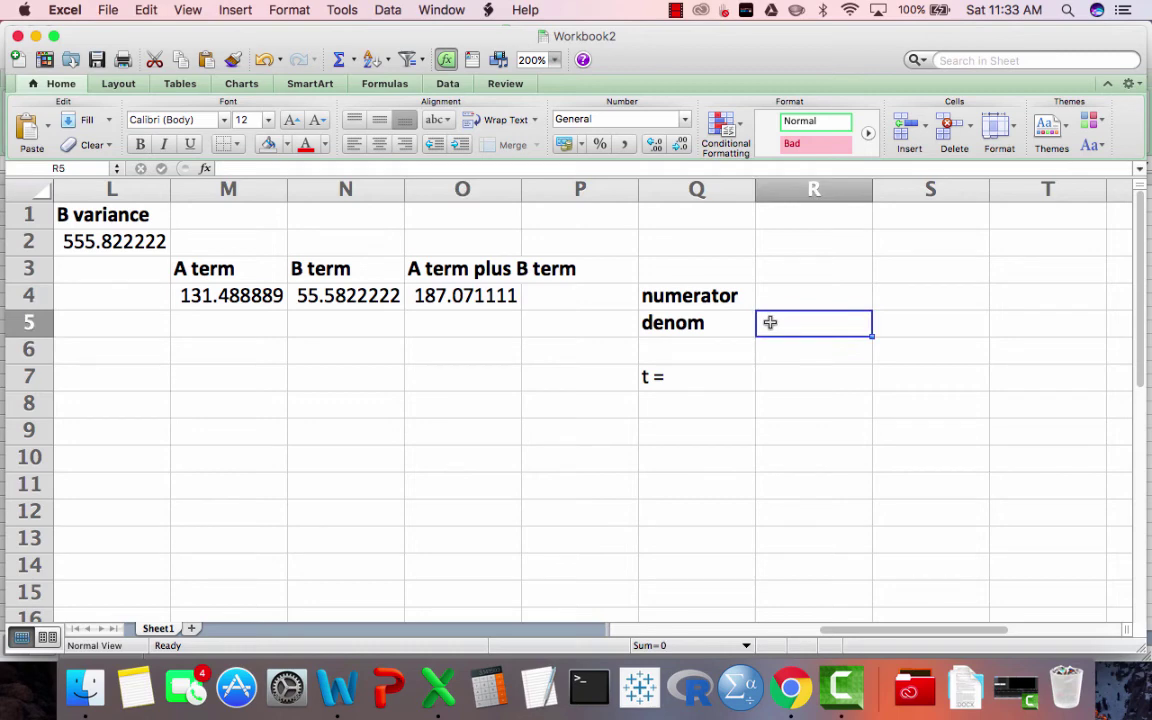
{"action": "type", "text": "="}
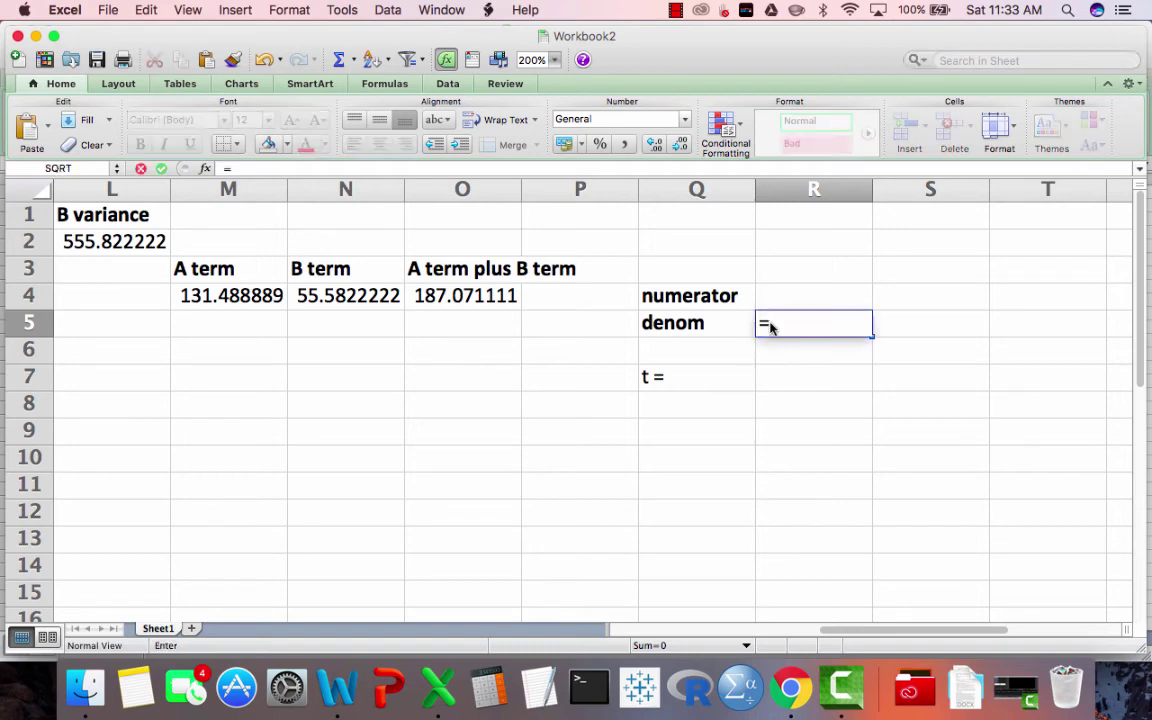
{"action": "type", "text": "sqrt"}
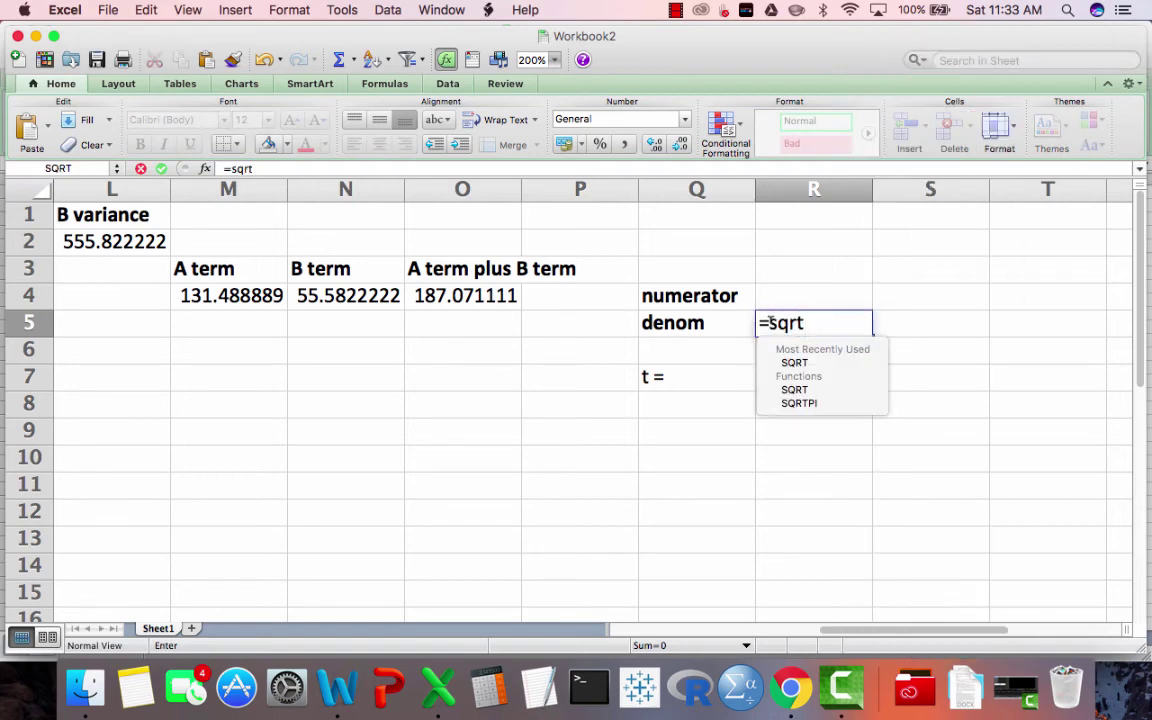
{"action": "type", "text": "("}
{"action": "left_click", "coordinate": [508, 298]}
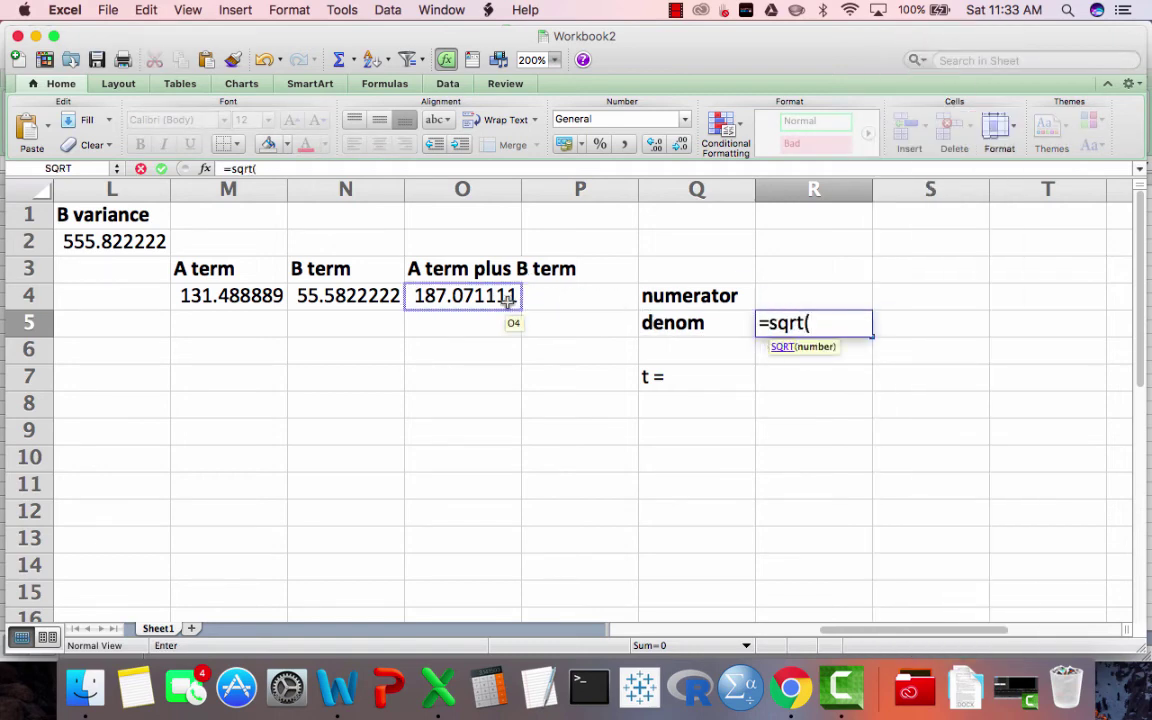
{"action": "type", "text": ")"}
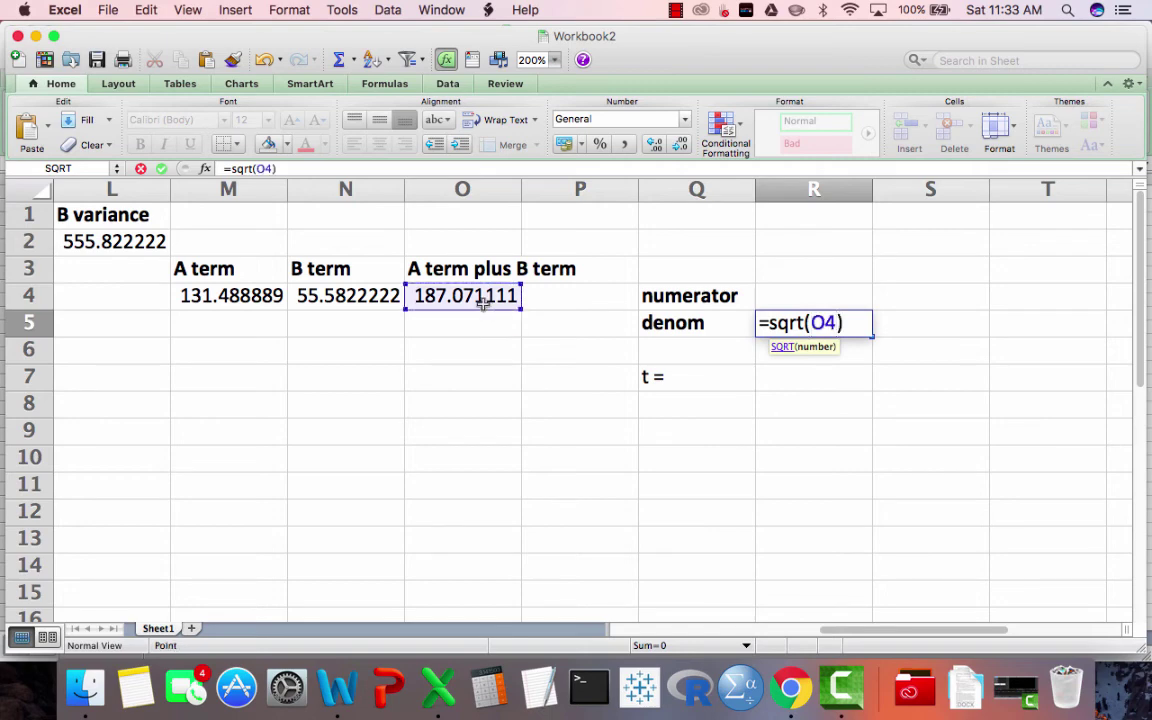
{"action": "key", "text": "Return"}
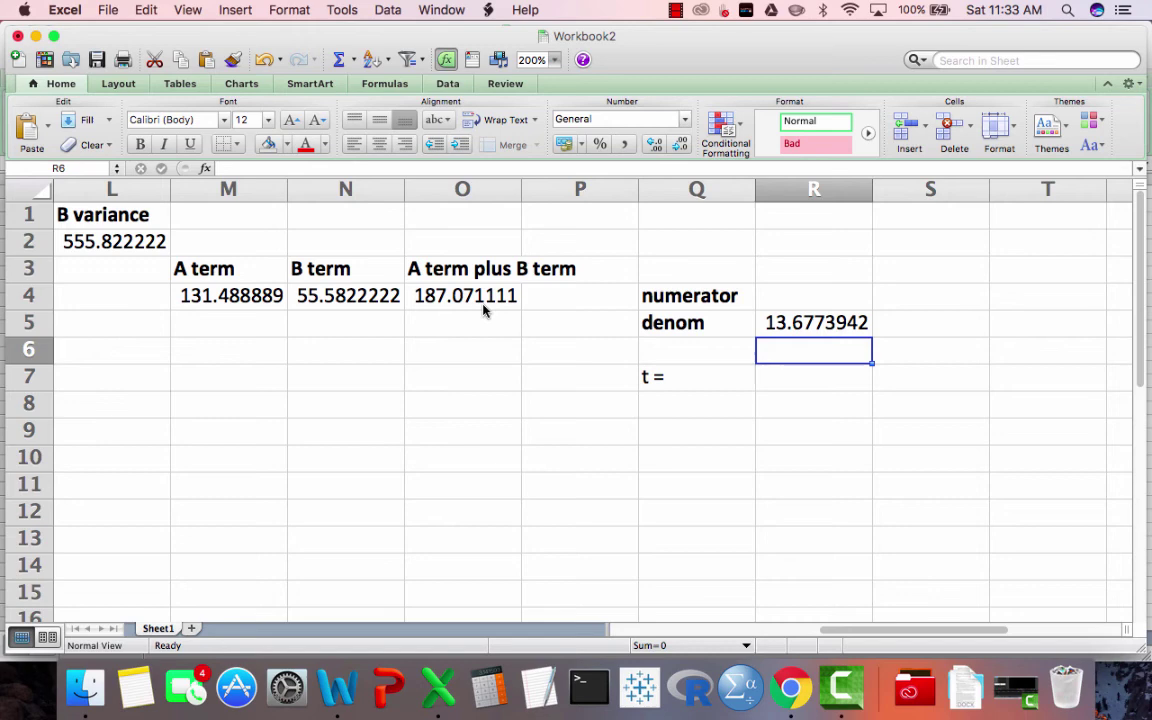
Step: Calculate the numerator in R4 by subtracting the B mean from the A mean with =C2-D2
{"action": "key", "text": "Up"}
{"action": "key", "text": "Up"}
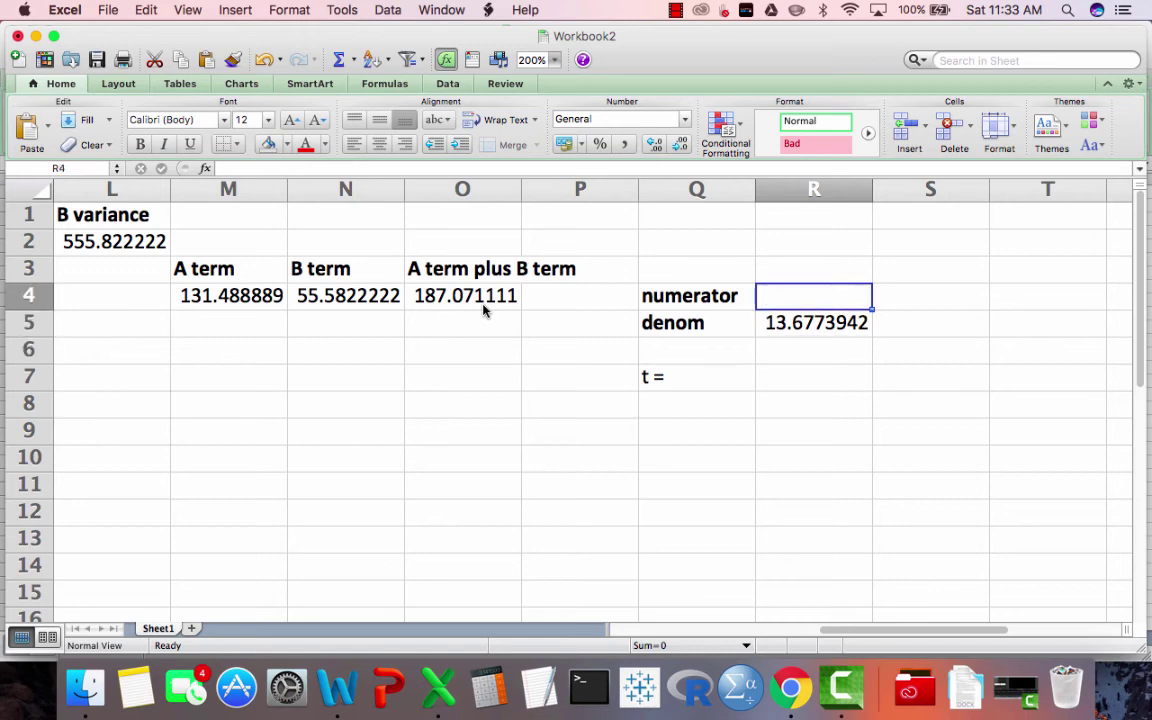
{"action": "key", "text": "Down"}
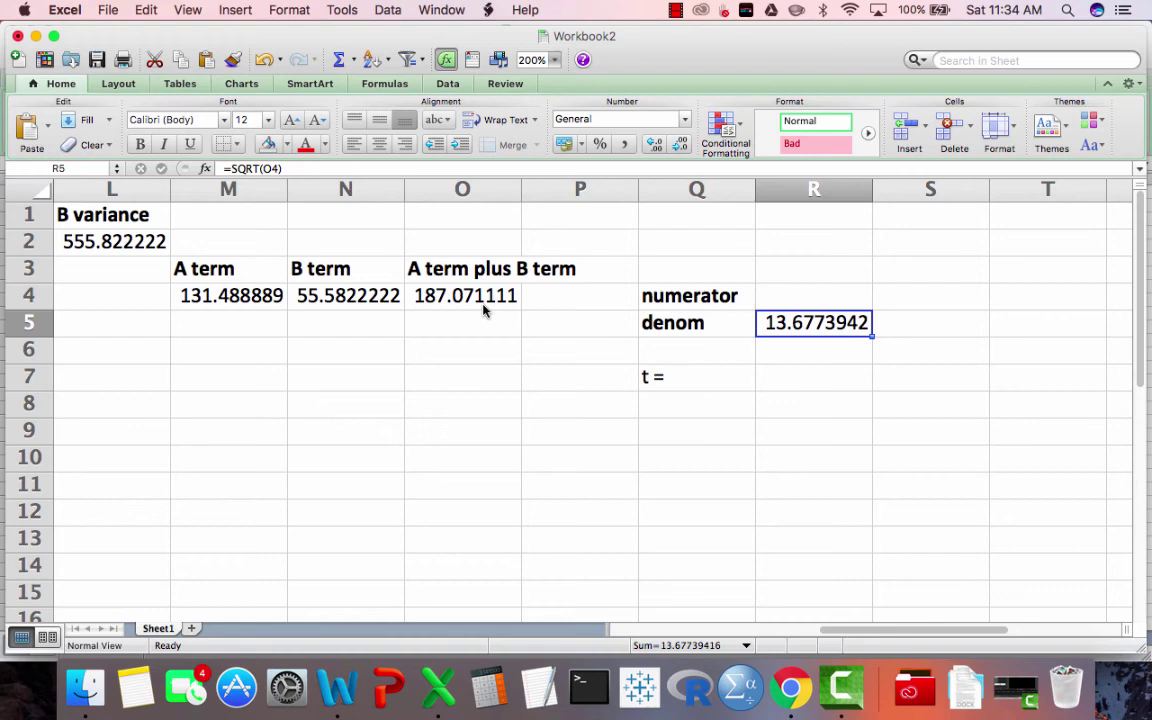
{"action": "key", "text": "Up"}
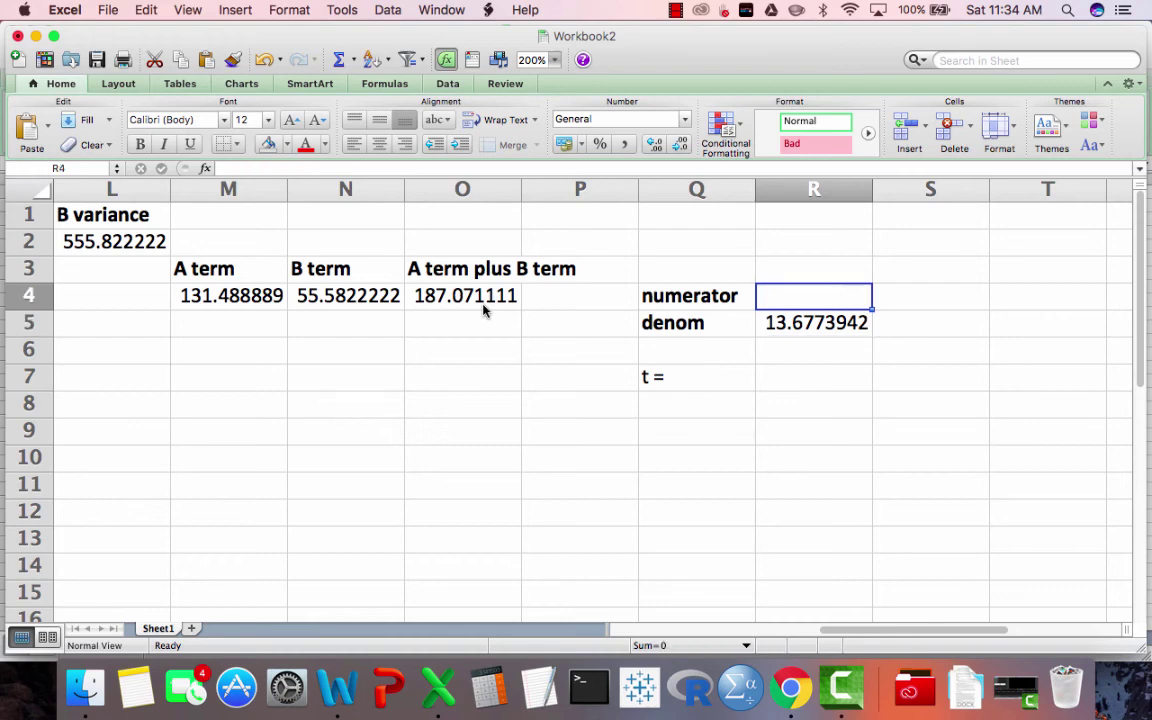
{"action": "type", "text": "="}
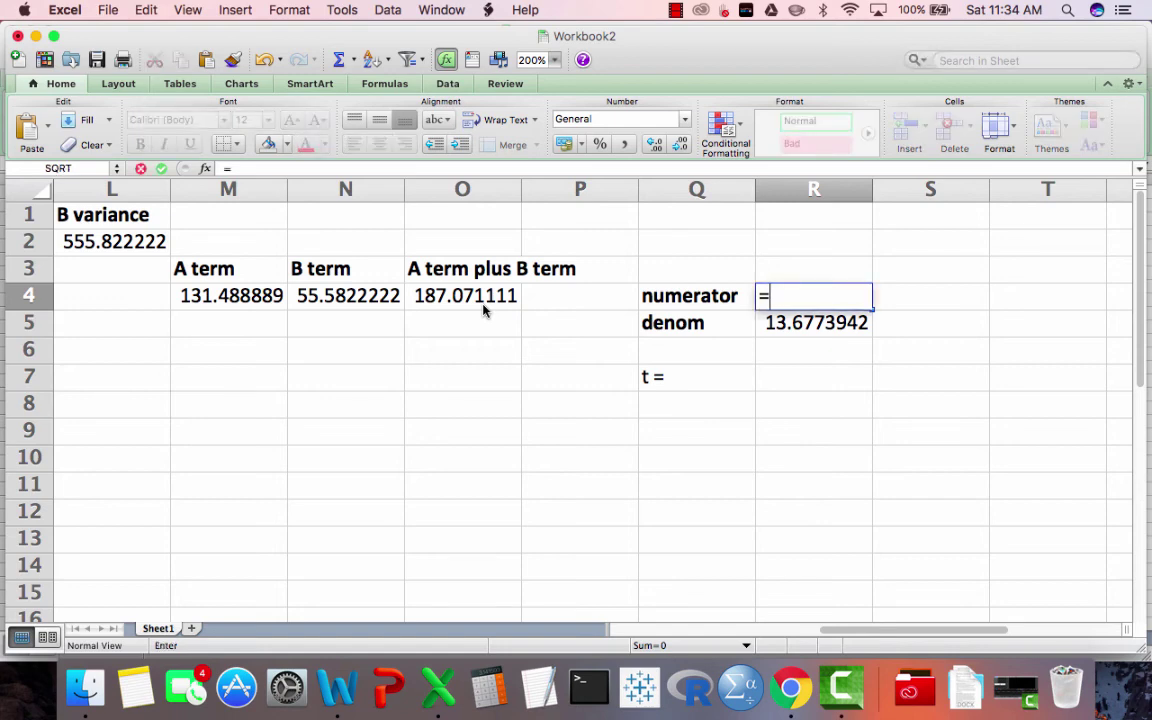
{"action": "scroll", "coordinate": [483, 310], "scroll_direction": "left", "scroll_amount": 10}
{"action": "left_click", "coordinate": [377, 242]}
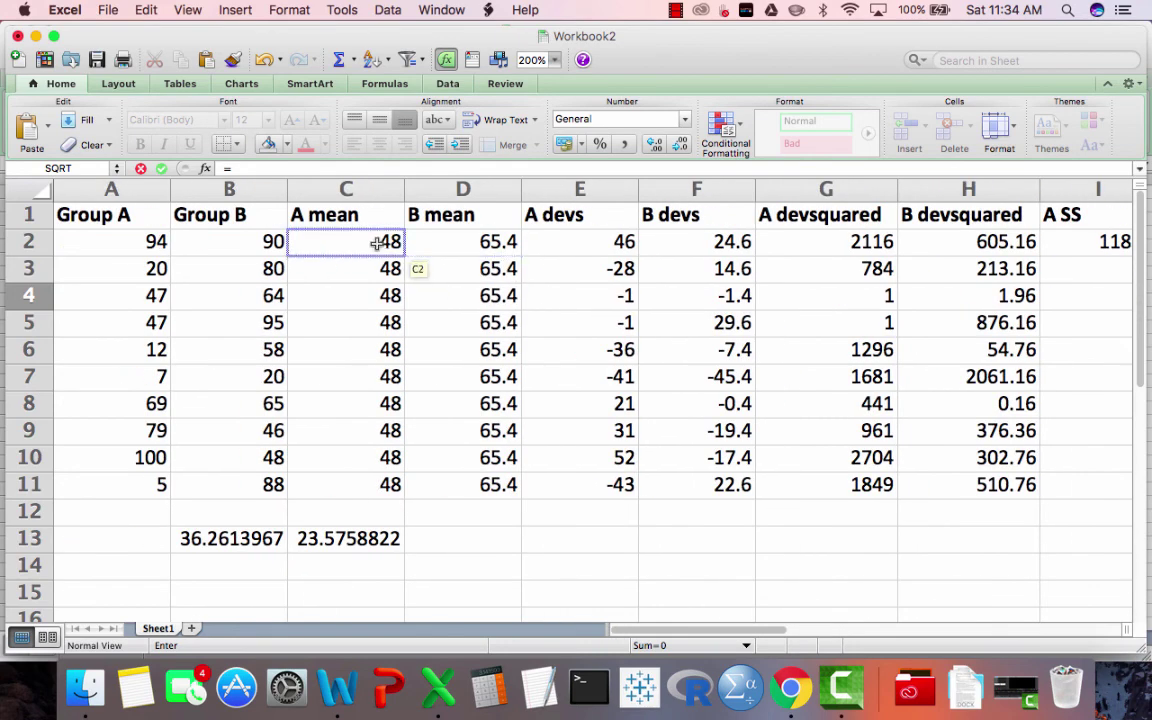
{"action": "type", "text": "-"}
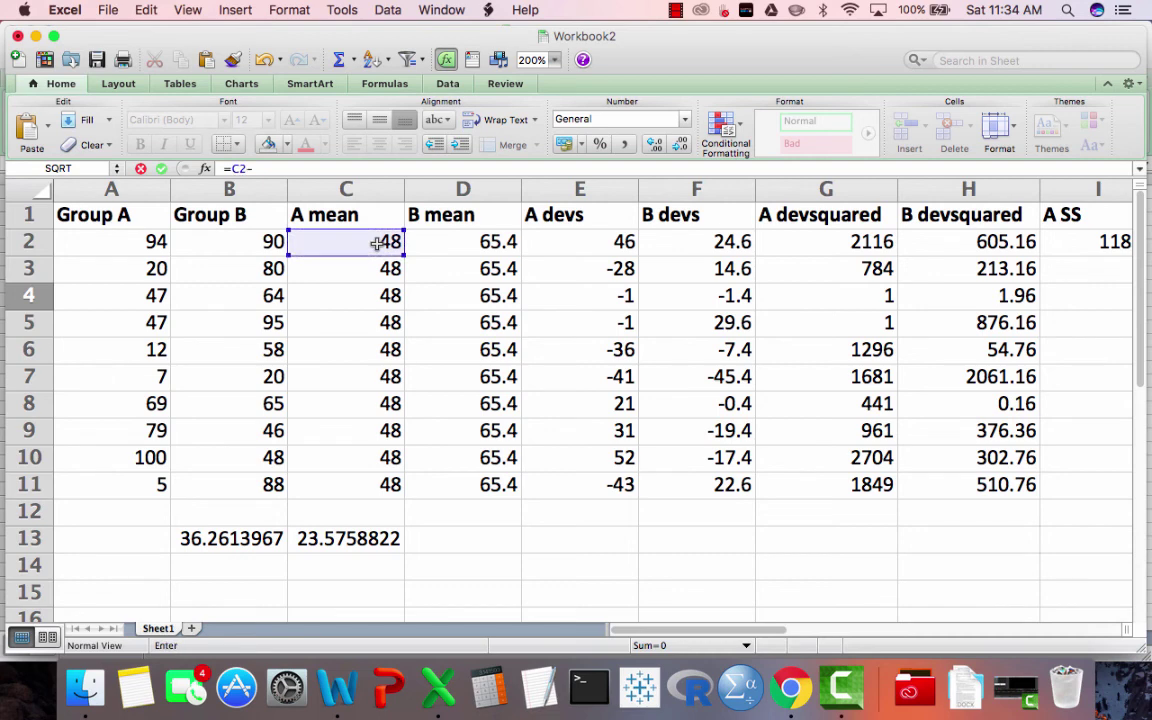
{"action": "left_click", "coordinate": [454, 245]}
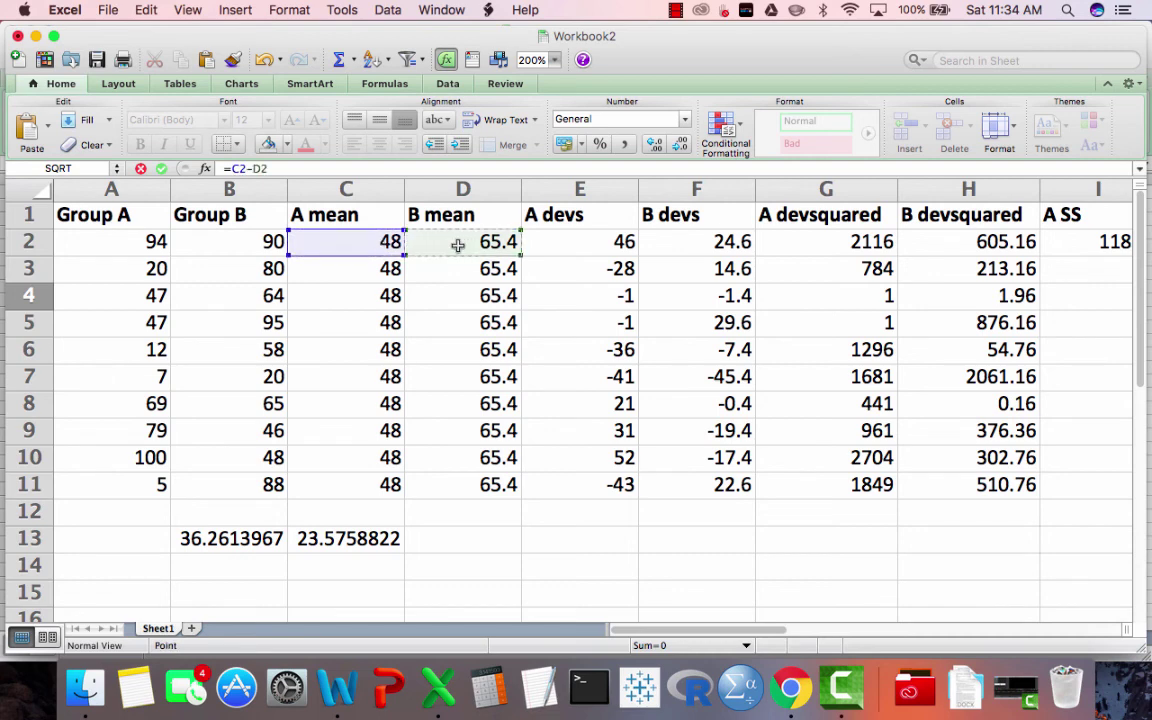
{"action": "key", "text": "Return"}
Step: Calculate the t value in R7 by dividing the numerator by the denominator with =R4/R5, and check its formula
{"action": "scroll", "coordinate": [520, 310], "scroll_direction": "right", "scroll_amount": 4}
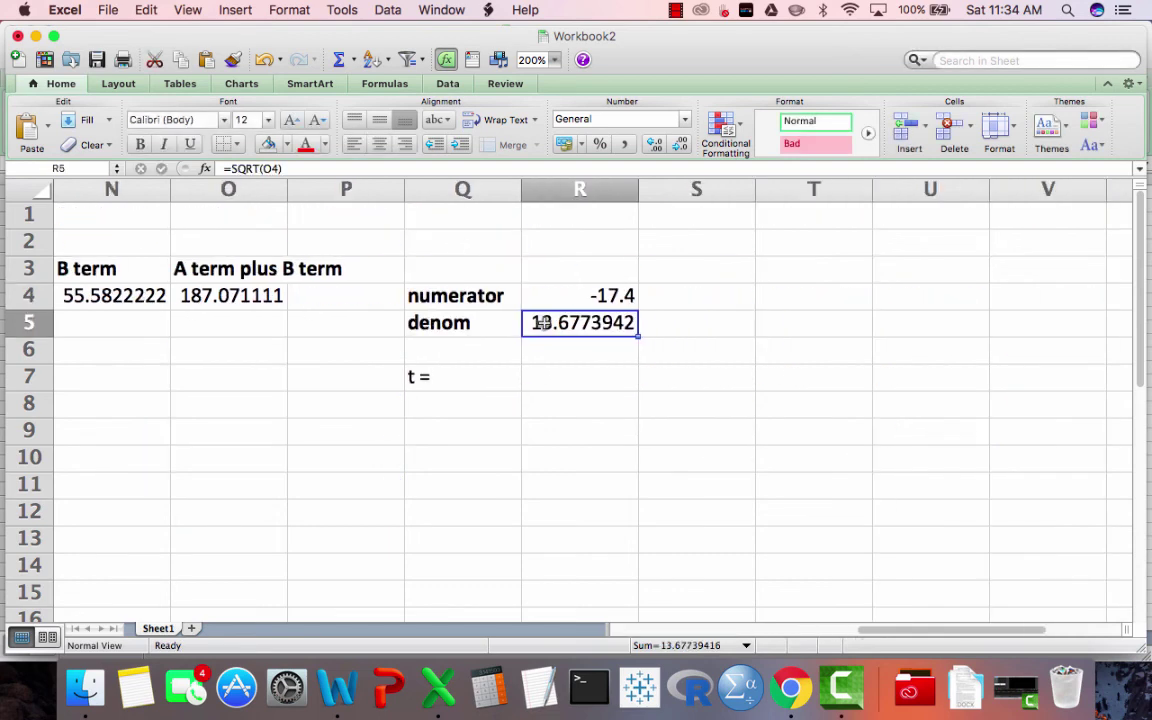
{"action": "left_click", "coordinate": [565, 301]}
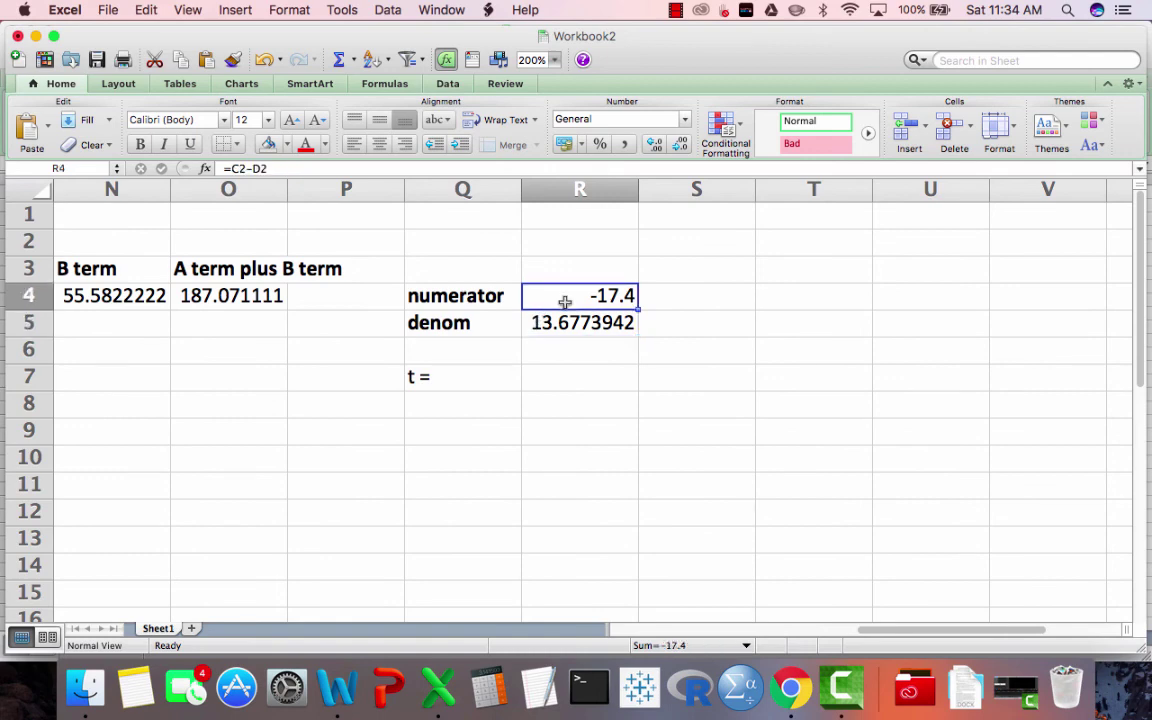
{"action": "key", "text": "Down"}
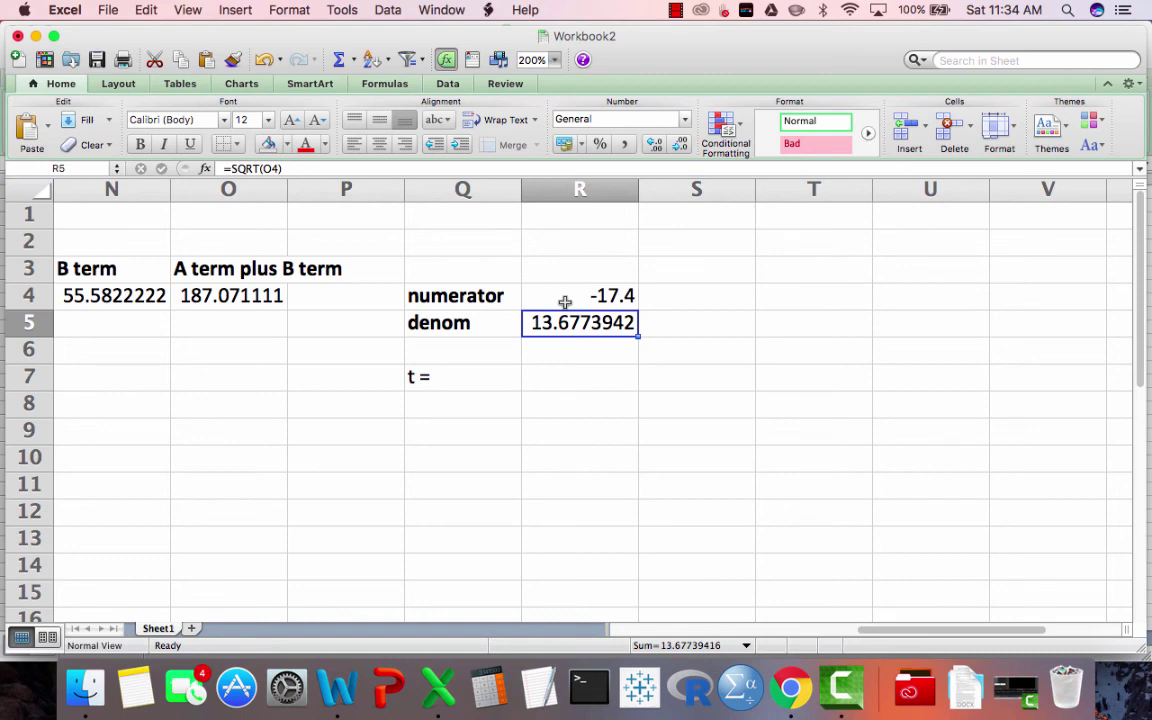
{"action": "left_click", "coordinate": [565, 301]}
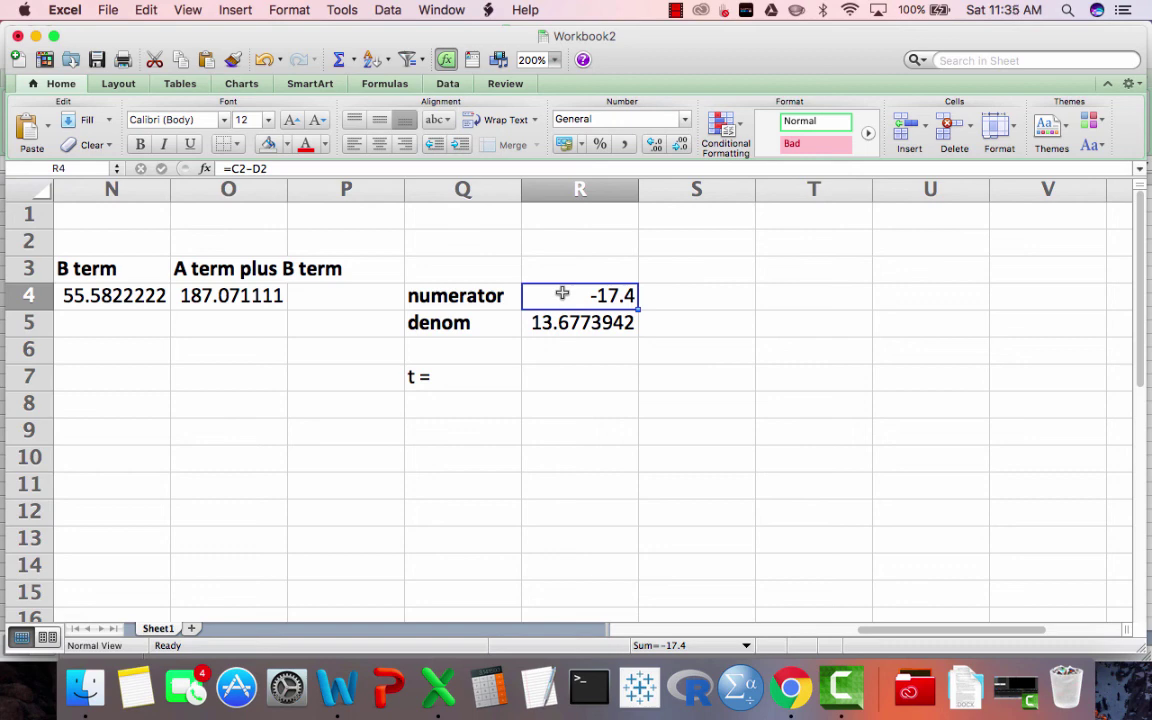
{"action": "left_click", "coordinate": [550, 371]}
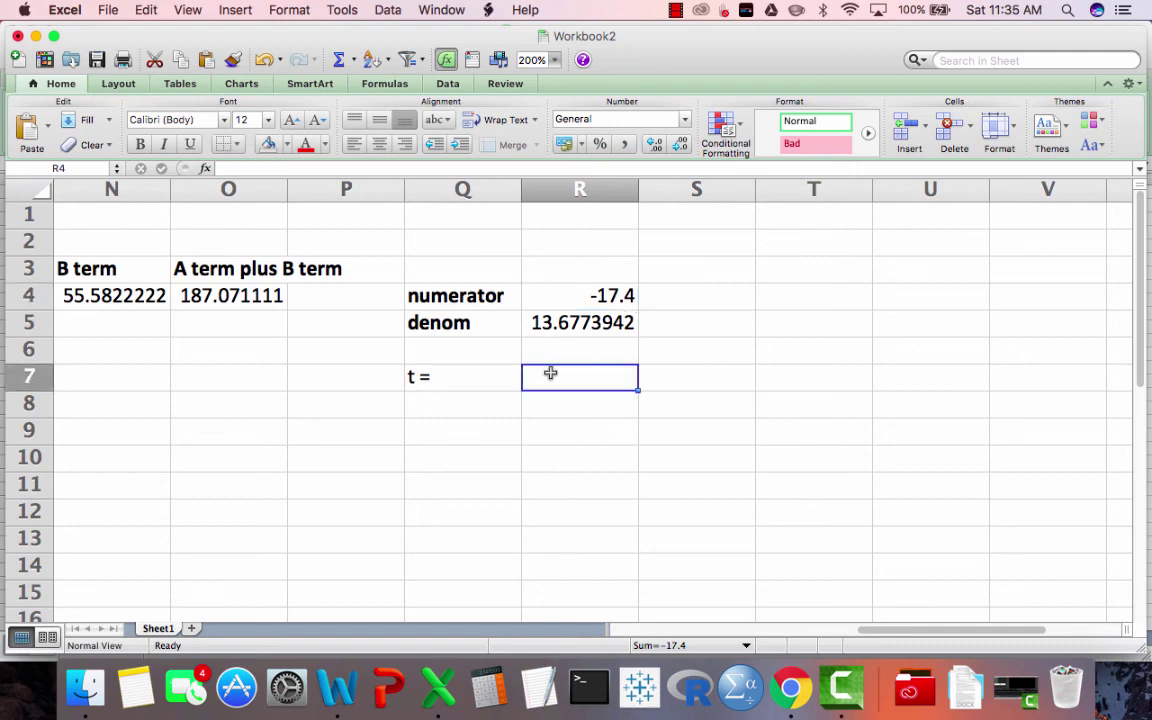
{"action": "type", "text": "="}
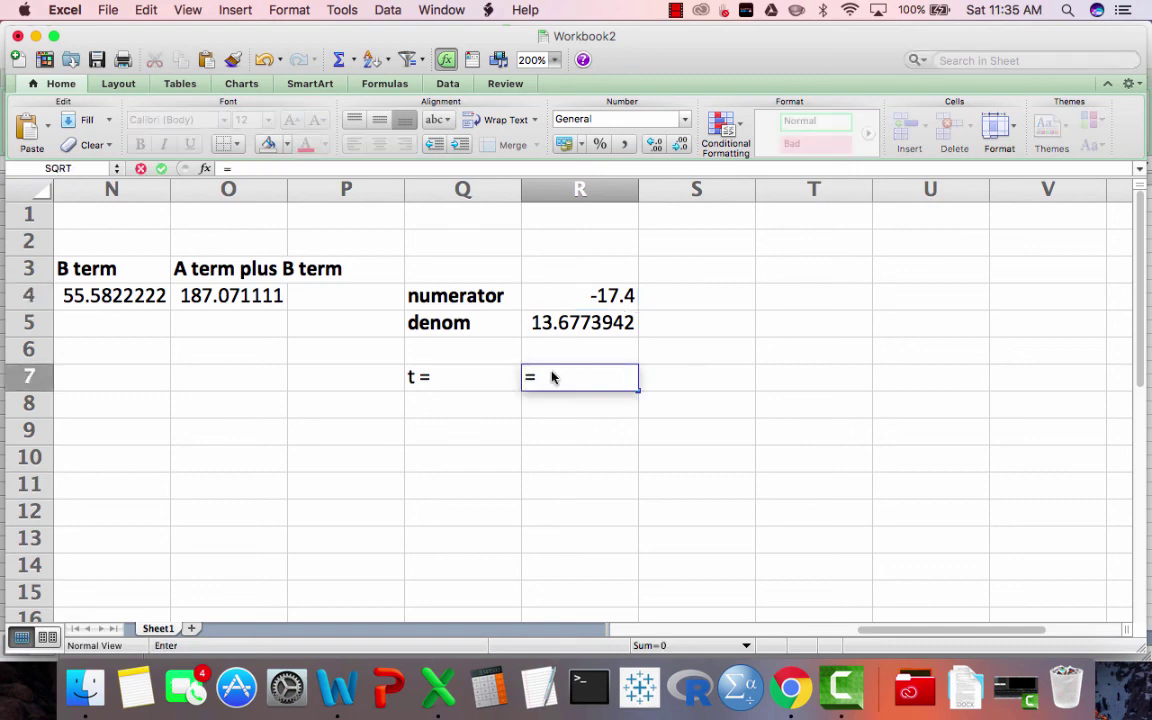
{"action": "left_click", "coordinate": [580, 297]}
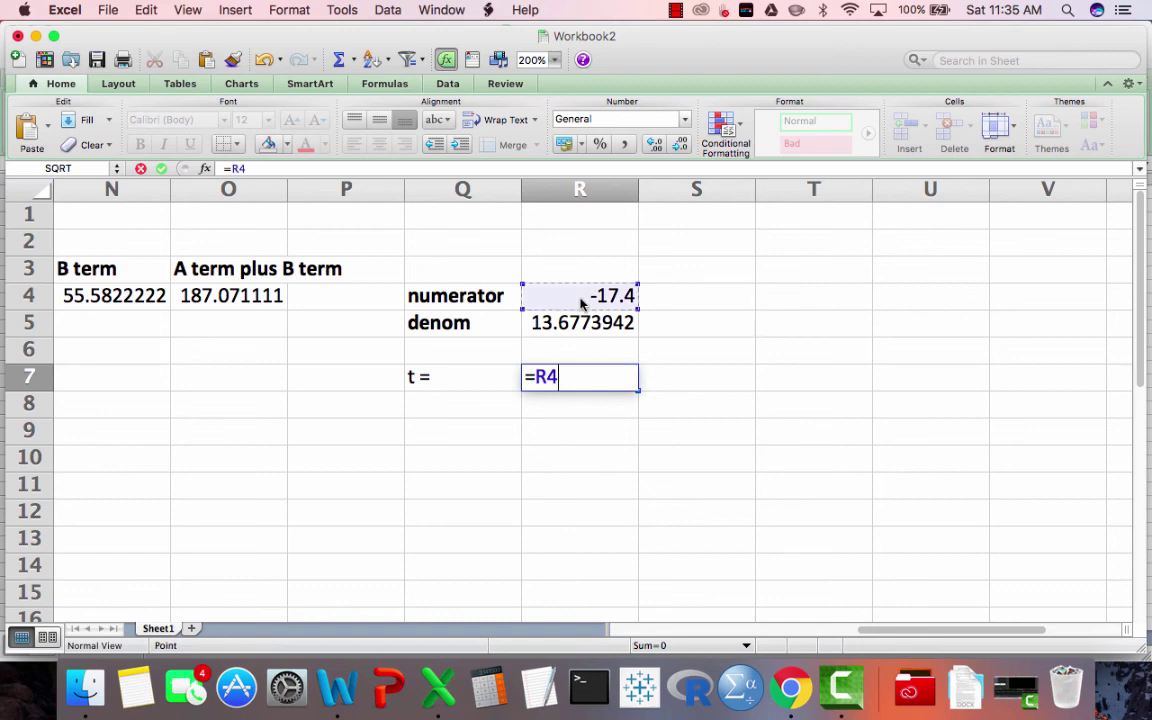
{"action": "type", "text": "/"}
{"action": "left_click", "coordinate": [577, 320]}
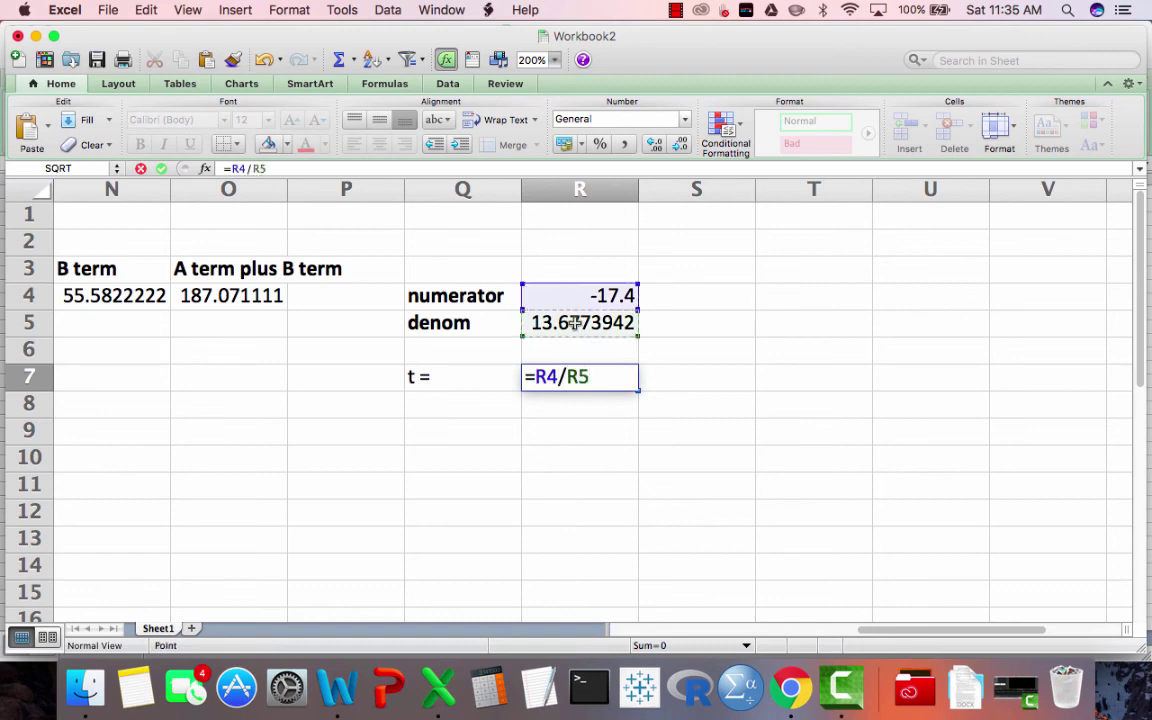
{"action": "key", "text": "Return"}
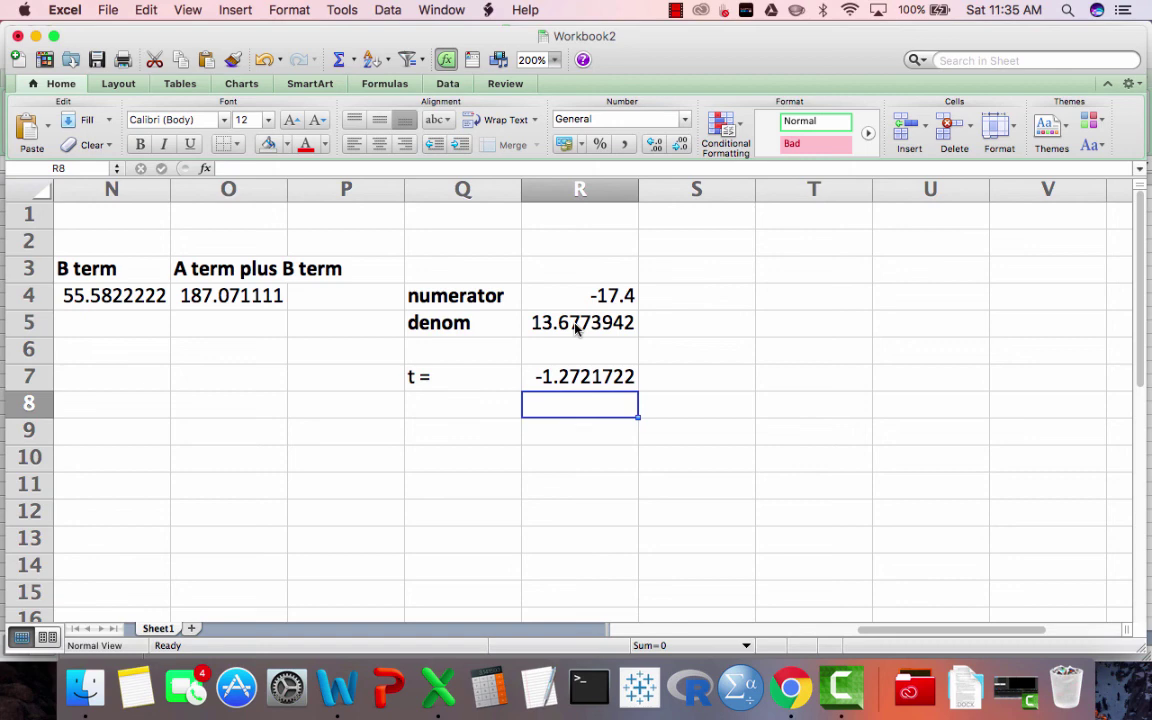
{"action": "left_click", "coordinate": [550, 376]}
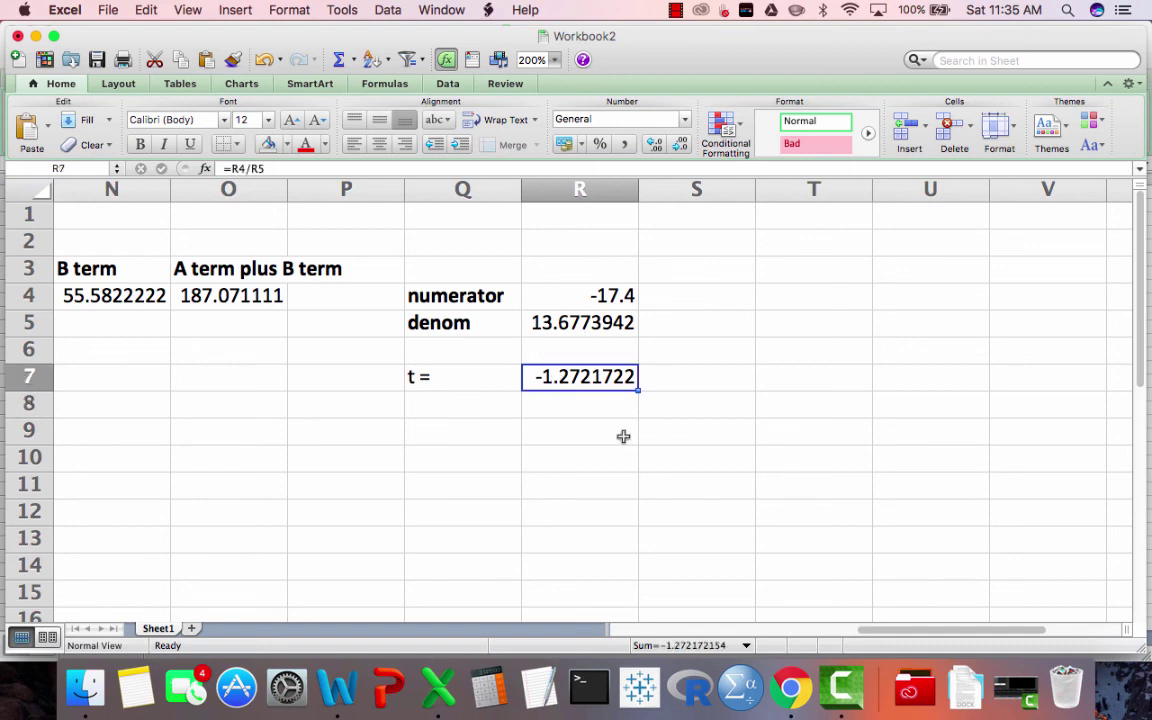